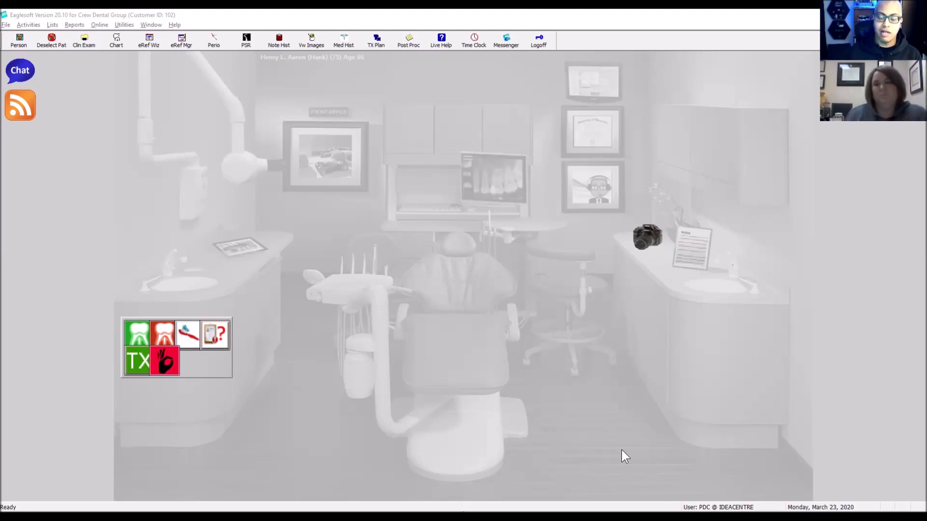
- Review the Quick Picks button assignments in the preferences and close the preferences
left_click(6, 25)
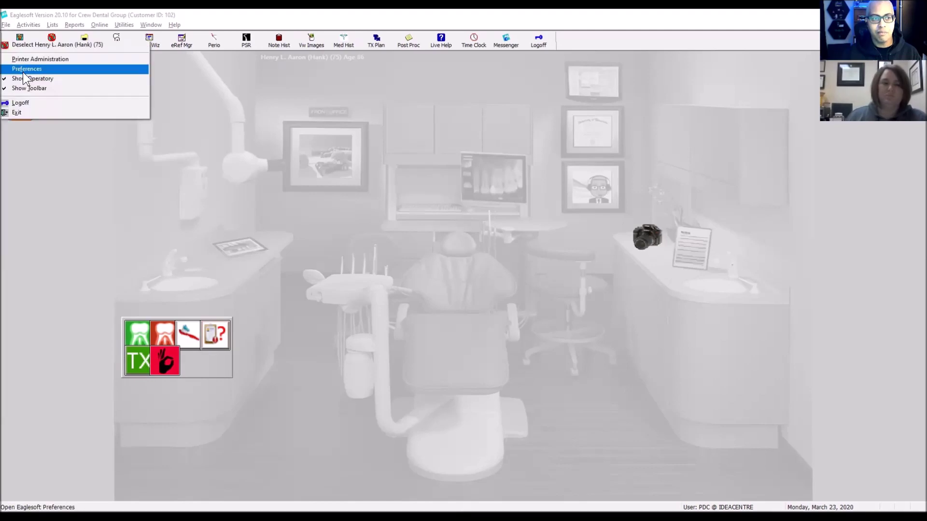
left_click(22, 72)
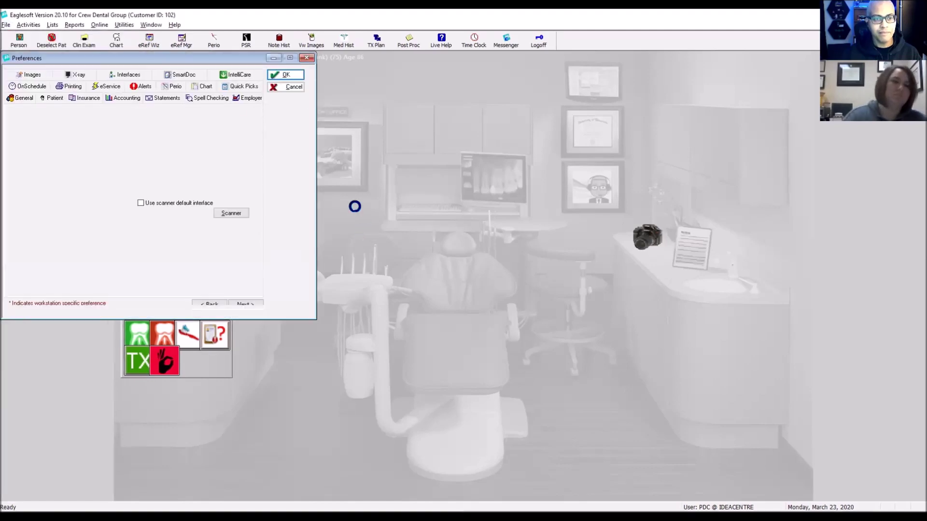
left_click(241, 89)
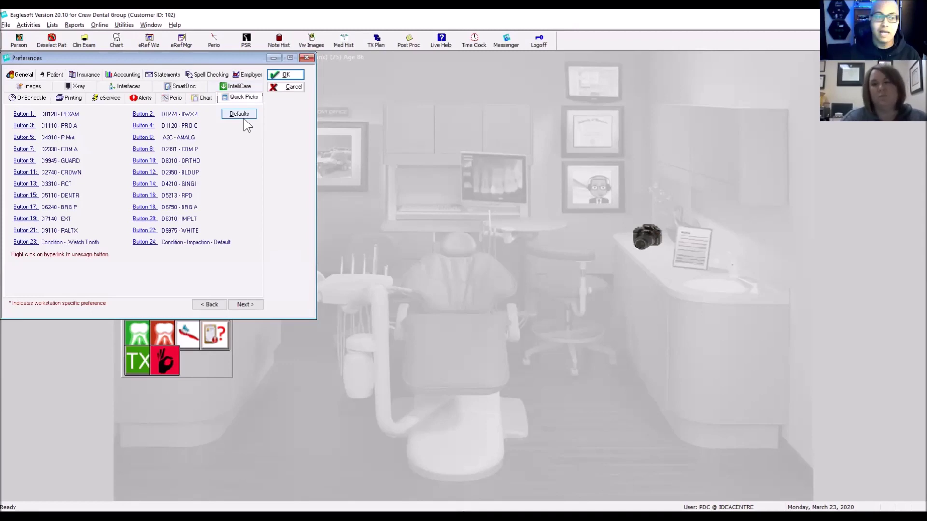
left_click(306, 58)
left_click(488, 285)
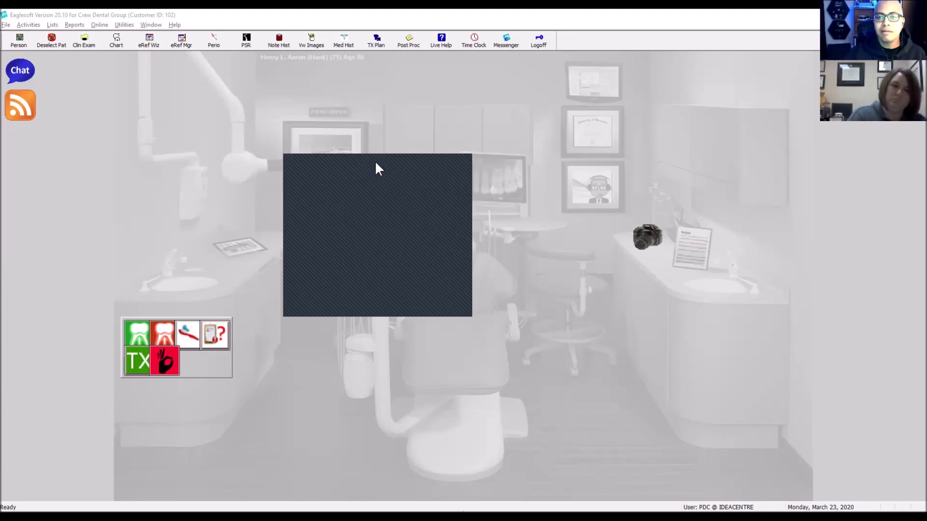
- Examine the available button groups in the chart setup of service code D2510 and close the setup
left_click_drag(376, 162, 565, 177)
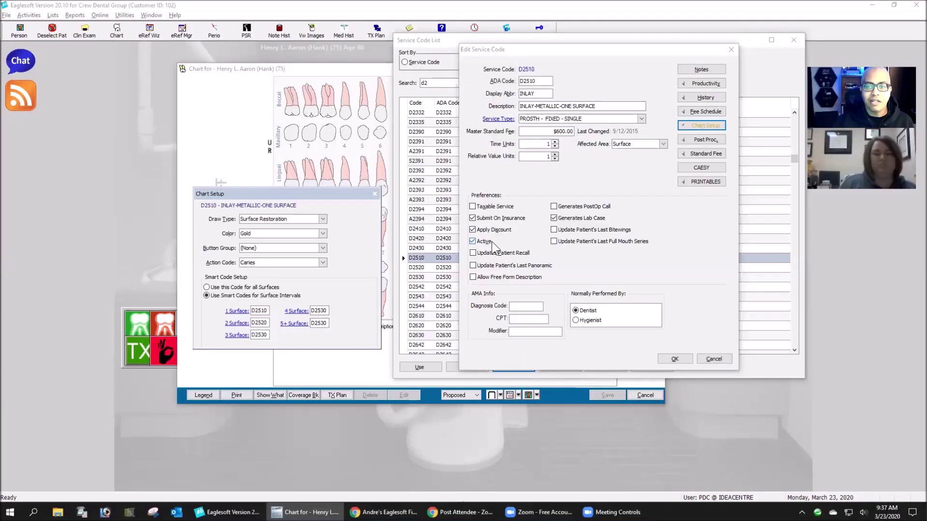
left_click_drag(282, 192, 466, 195)
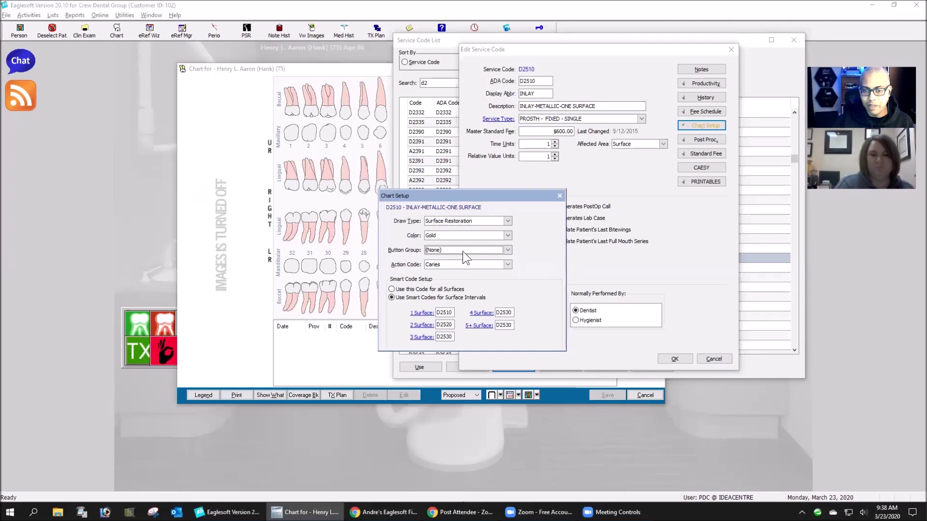
left_click(507, 250)
left_click_drag(525, 270, 524, 284)
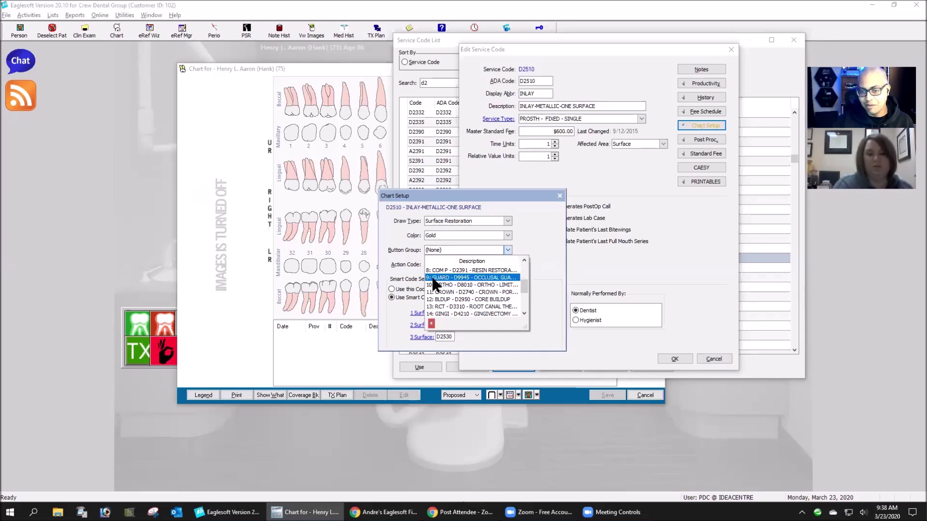
left_click(531, 240)
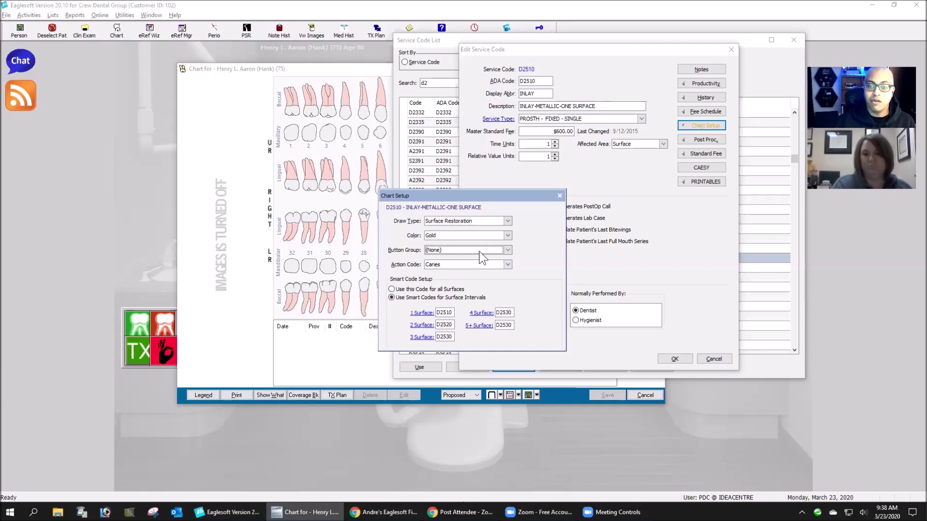
left_click(560, 195)
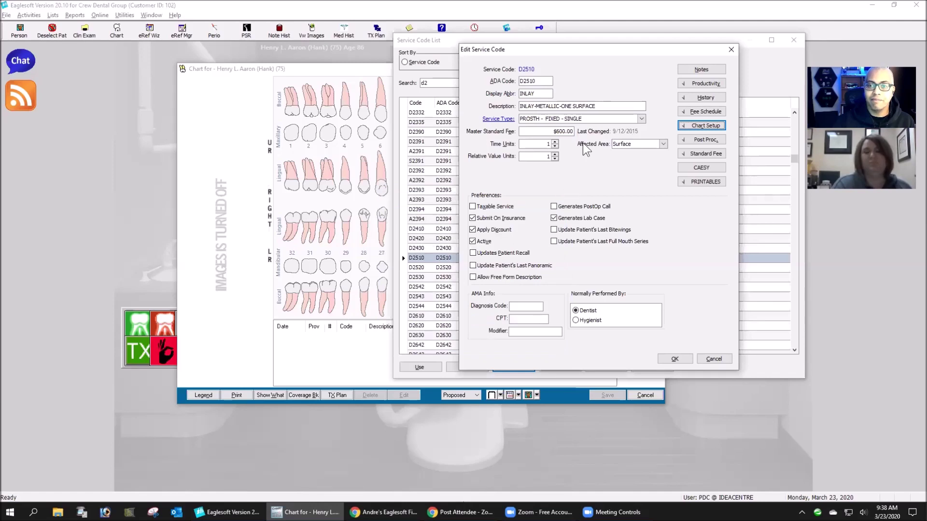
- Close the D2510 service code, look through the restorative codes in the service code list and close the list
left_click(678, 360)
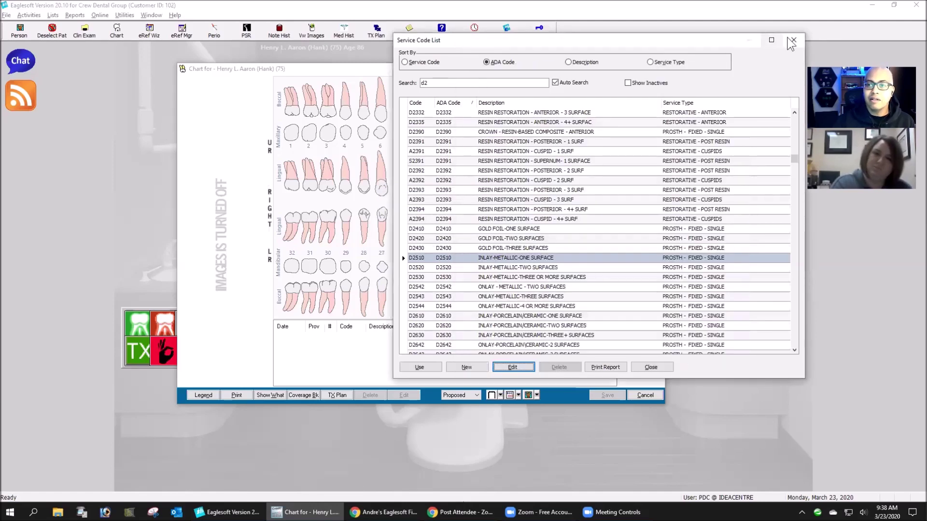
scroll(601, 155, "up", 2)
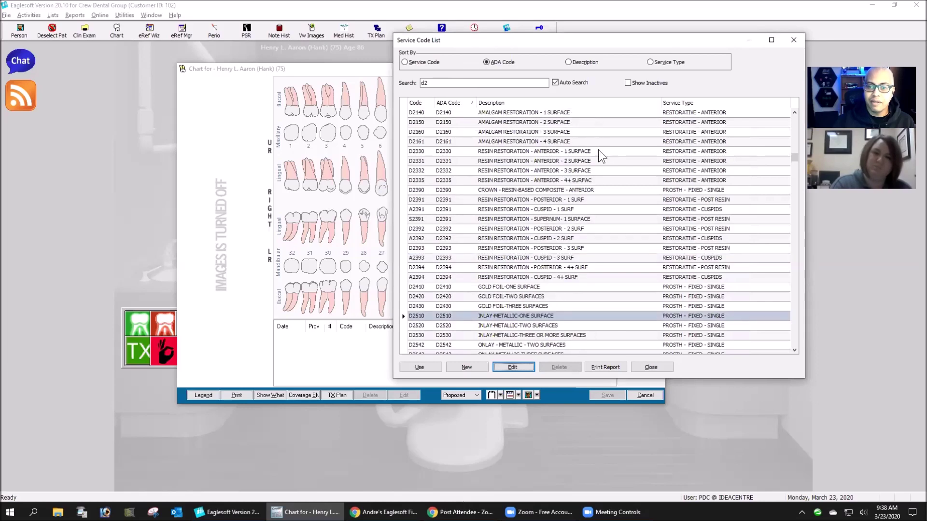
scroll(461, 194, "up", 3)
left_click(796, 43)
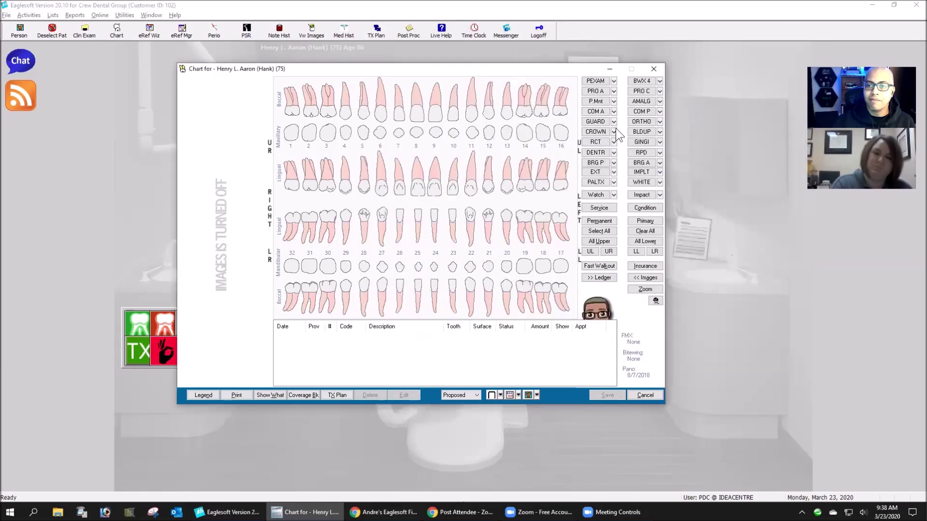
- Review the evaluation codes grouped under PEXAM and the imaging codes grouped under BWX 4 in the patient's chart
left_click(613, 81)
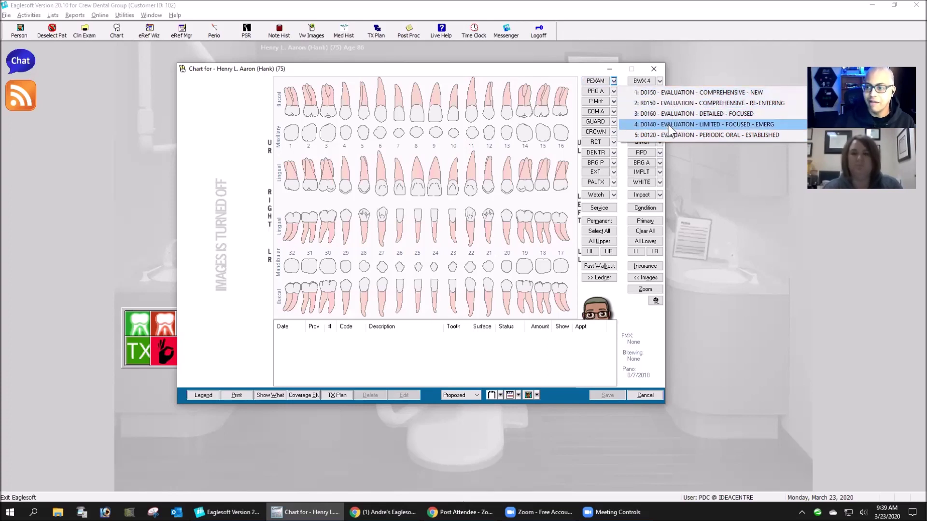
left_click(580, 66)
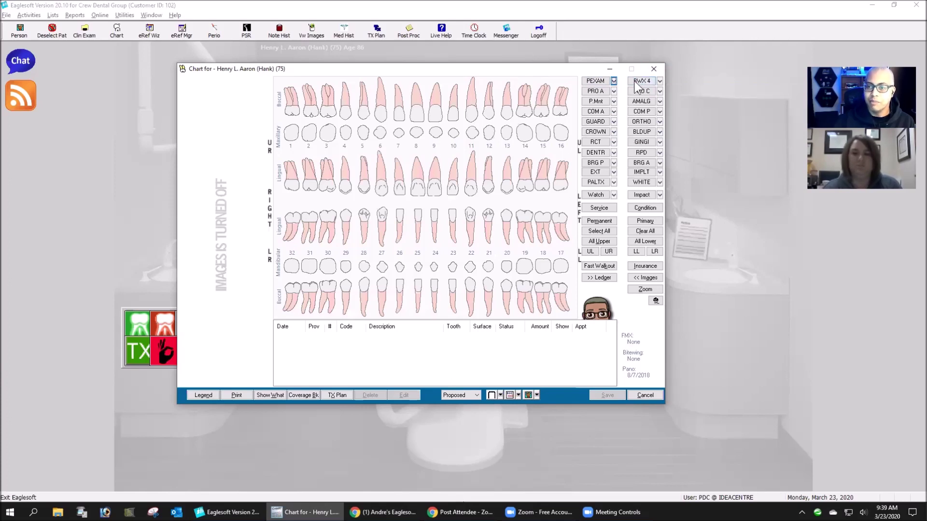
left_click(659, 80)
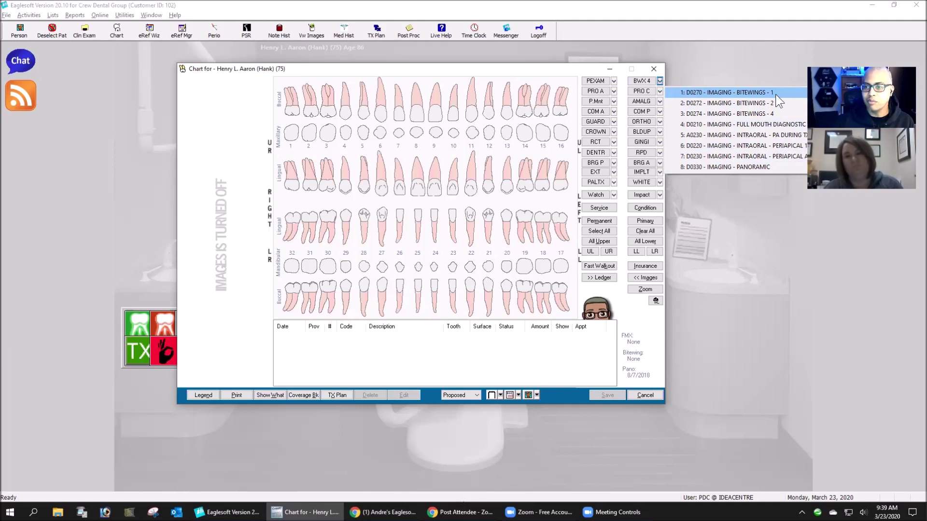
left_click(620, 86)
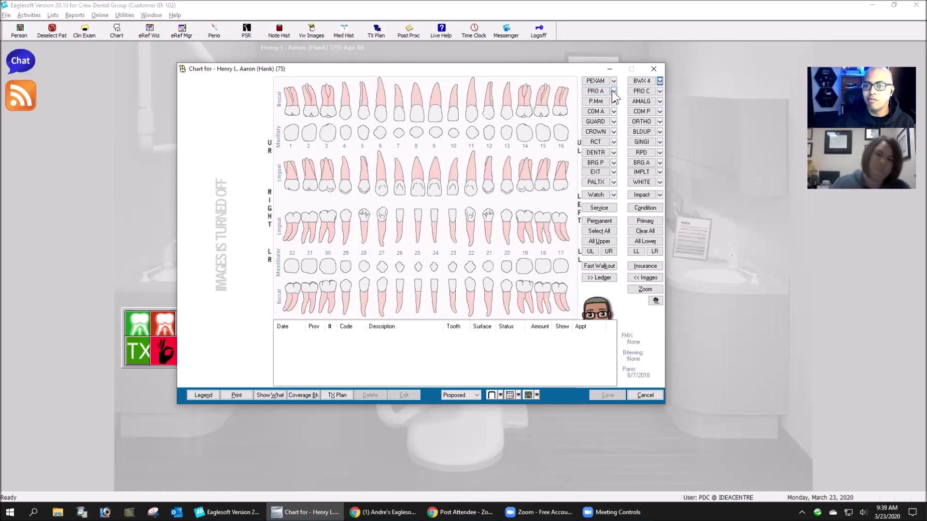
- Compare the adult preventive codes grouped under PRO A with the child codes grouped under PRO C
left_click(613, 91)
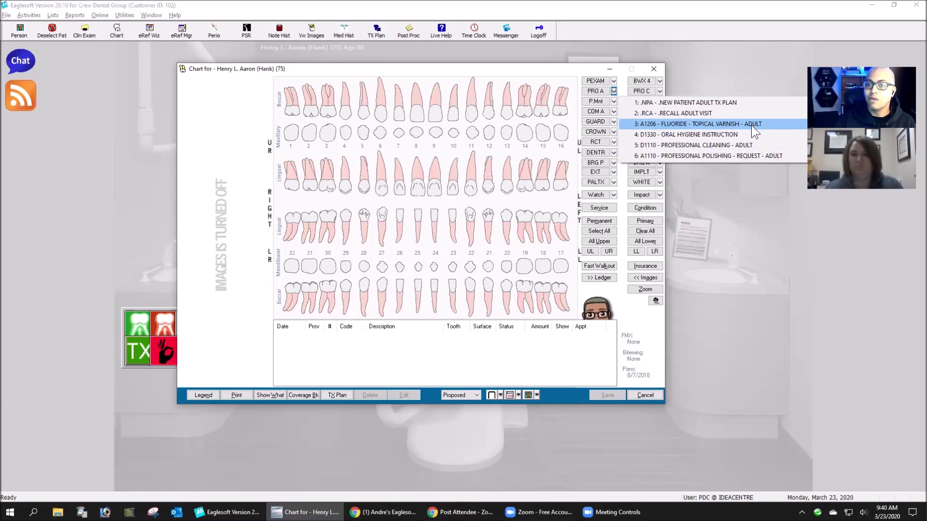
left_click(660, 91)
left_click(660, 92)
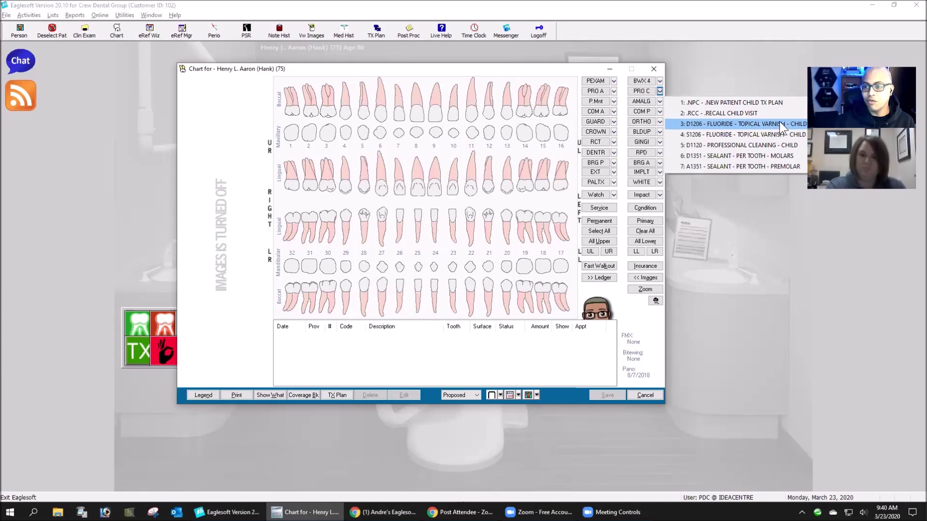
left_click(613, 91)
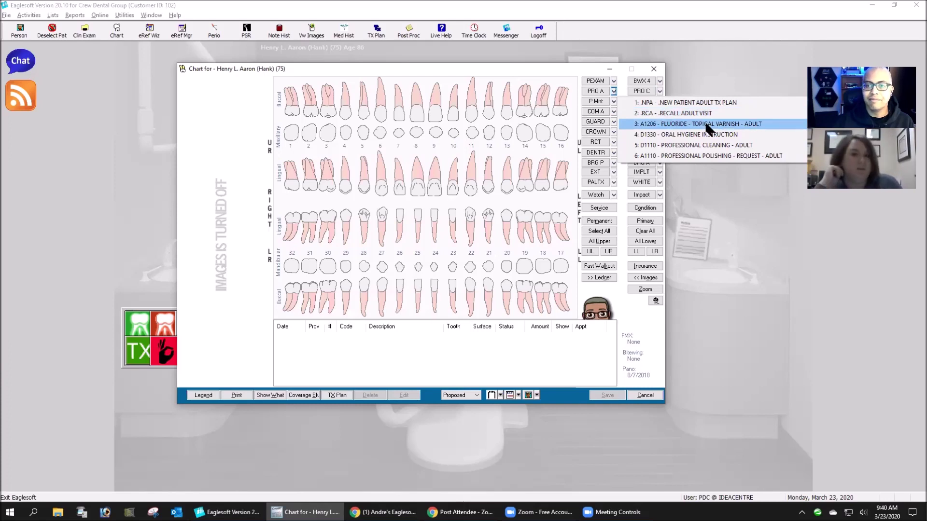
left_click(613, 91)
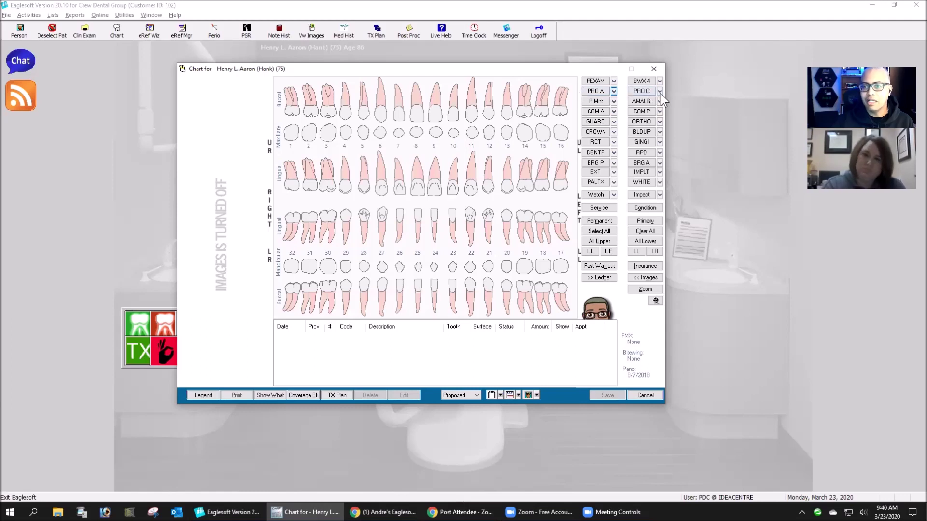
- Review the multi-service treatment plan codes included in the PRO A and CROWN groups
left_click(614, 91)
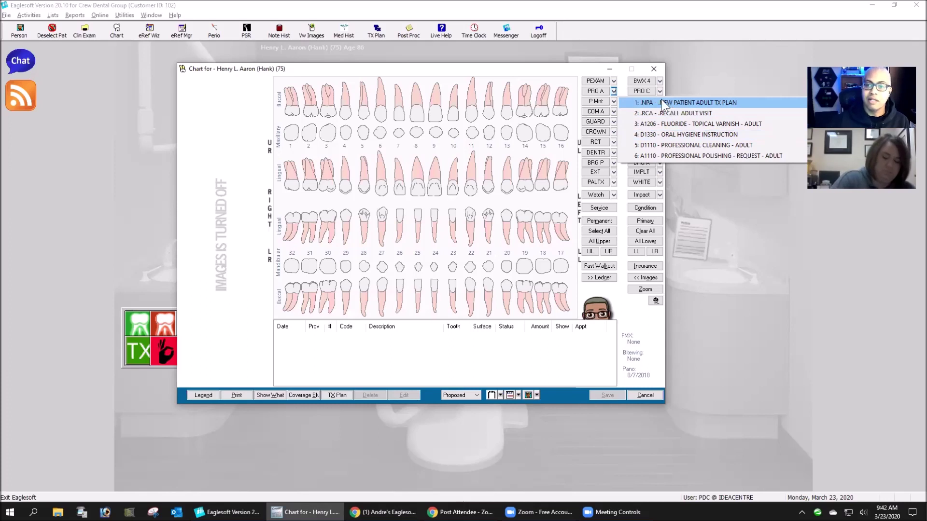
left_click(624, 89)
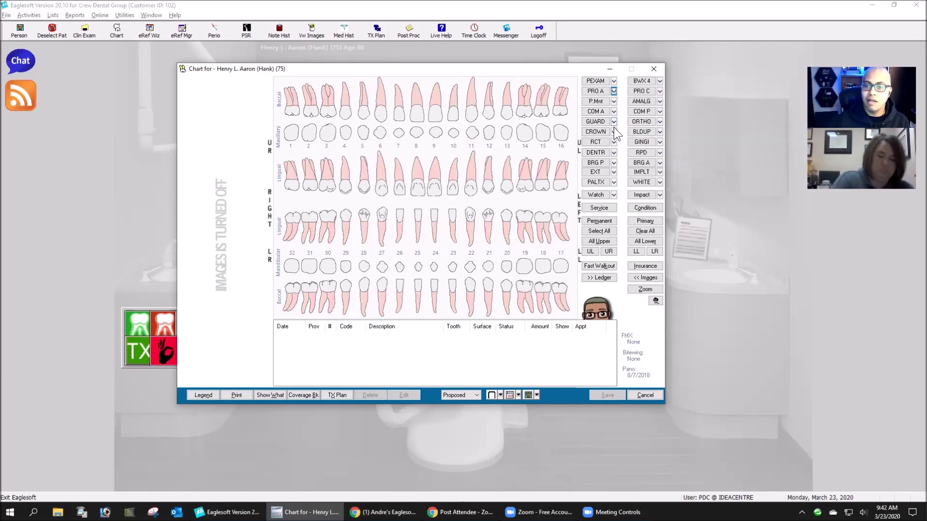
left_click(613, 132)
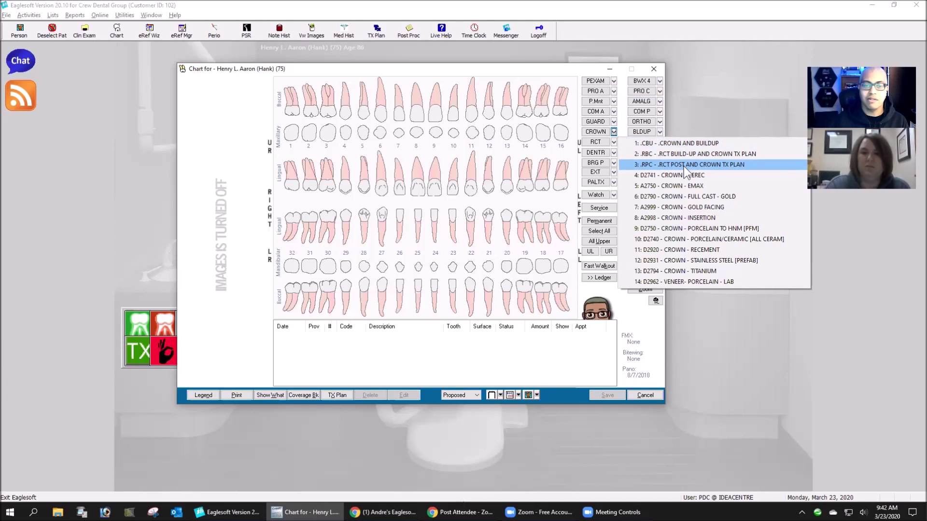
left_click(621, 88)
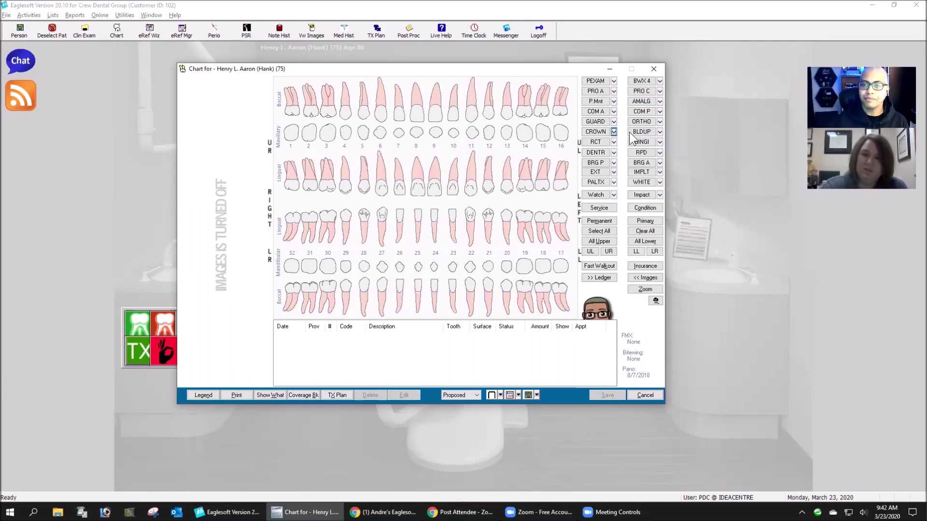
- Preview the COM A service entry for D2330, first without a tooth and again for tooth 11, cancelling both entries
left_click(614, 110)
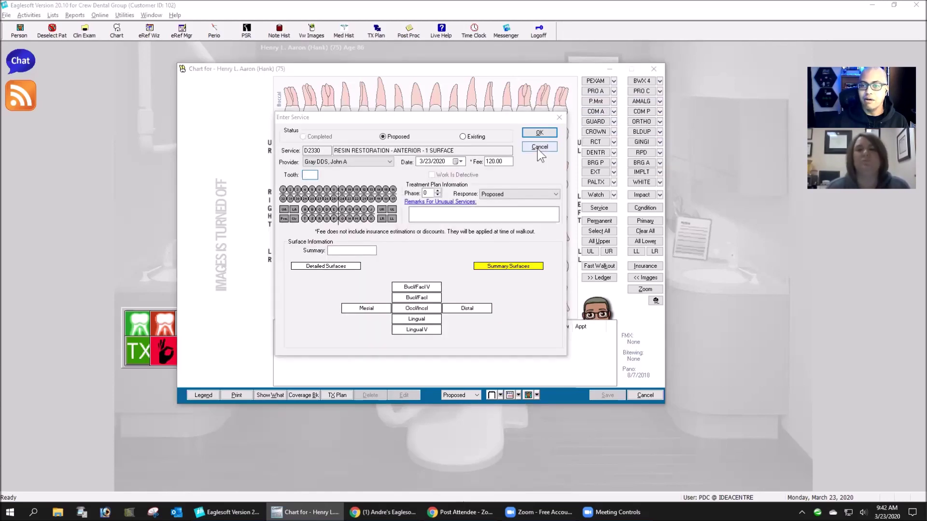
left_click(539, 147)
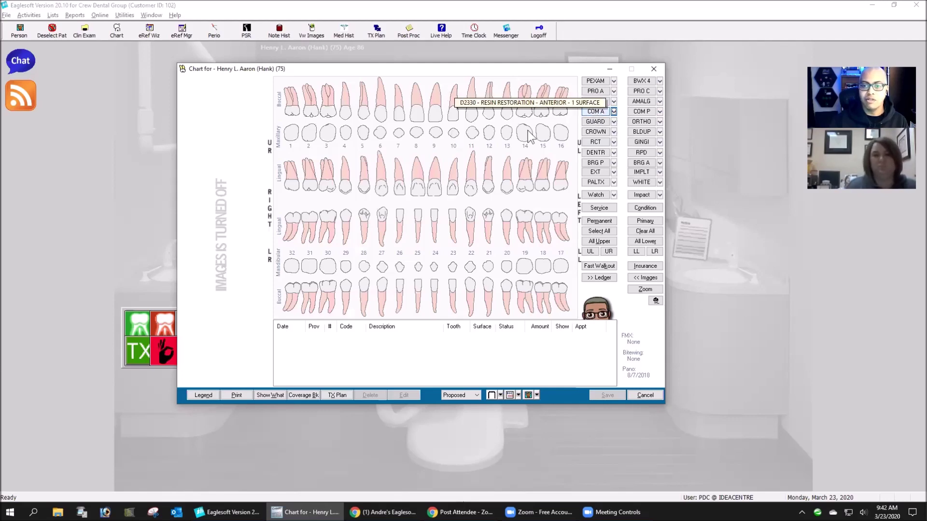
left_click(473, 131)
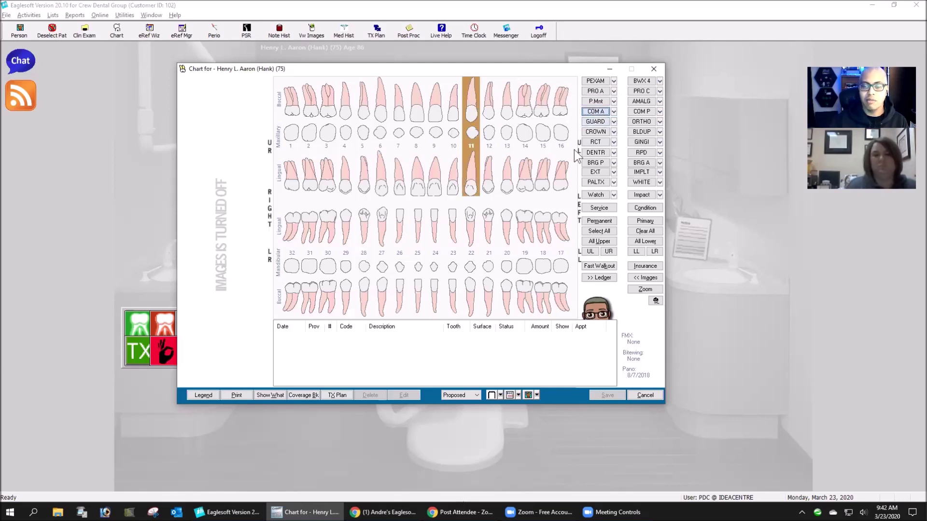
left_click(595, 111)
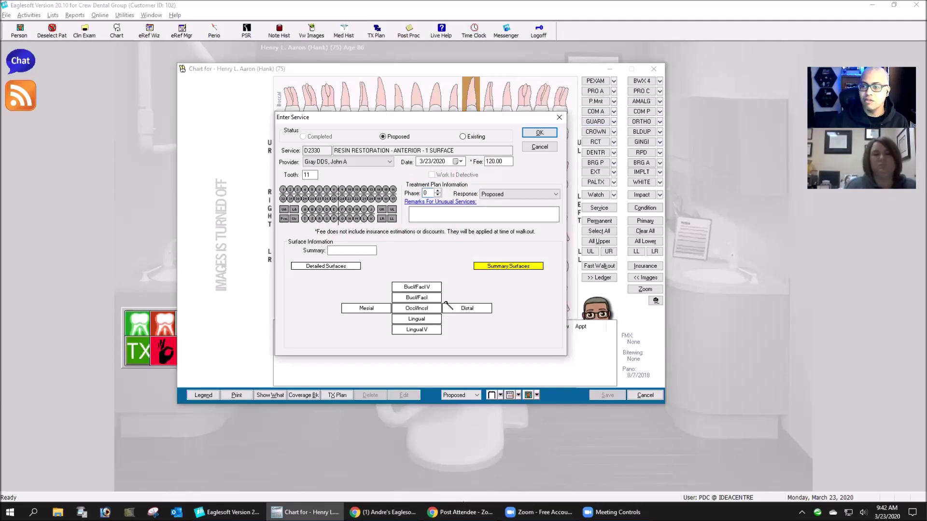
left_click(551, 147)
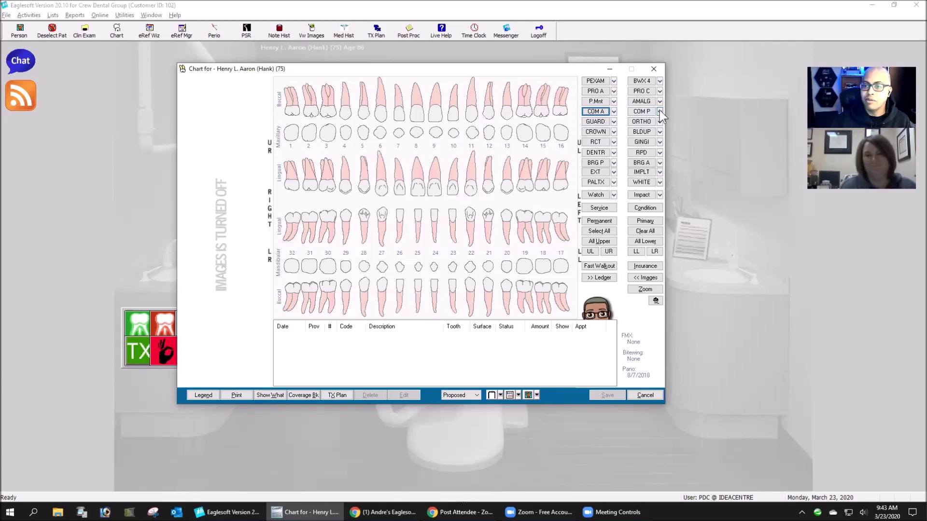
- Review the service codes grouped under COM P, GUARD and ORTHO
left_click(659, 111)
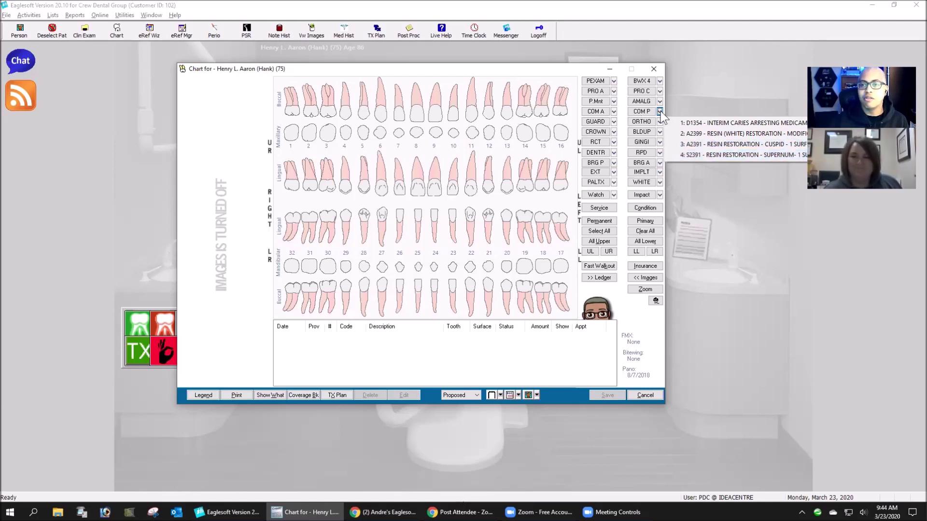
left_click(612, 121)
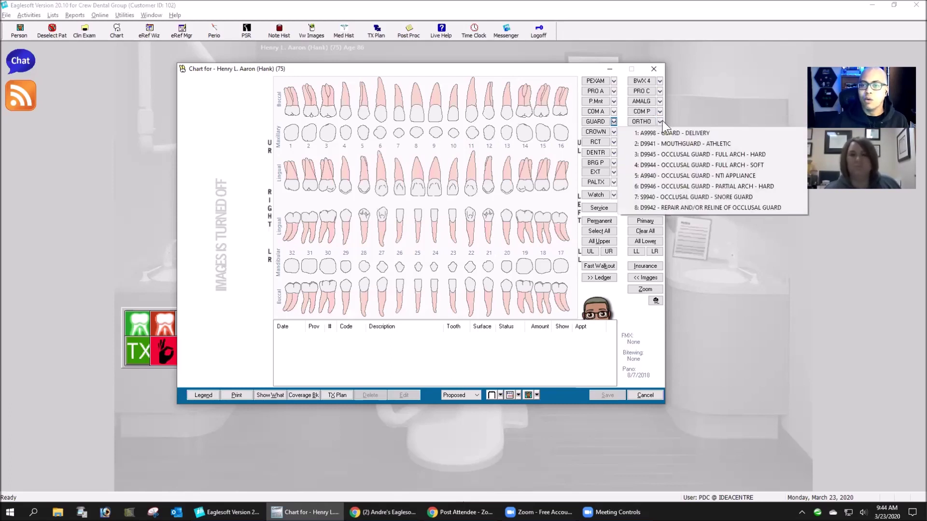
left_click(660, 122)
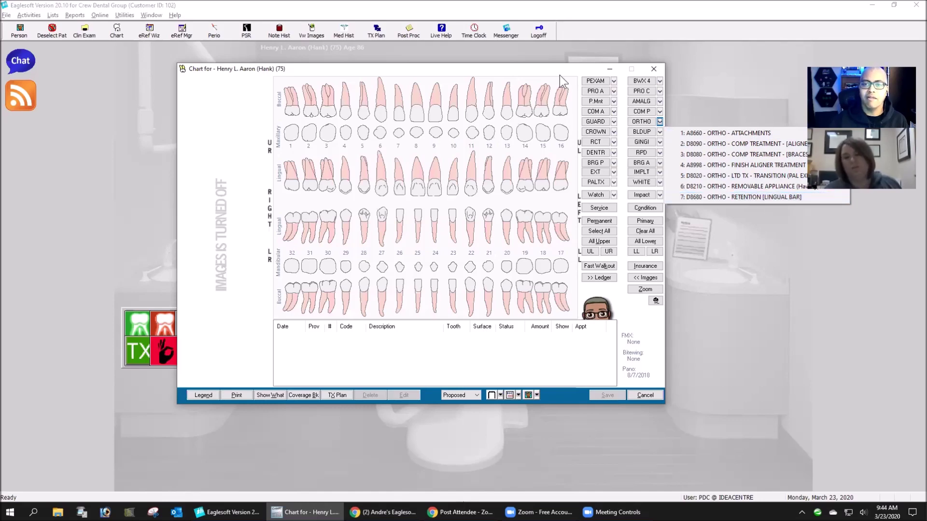
- Reposition the chart window so the full code lists fit, and review the CROWN, BLDUP and RCT groups
left_click_drag(528, 67, 451, 60)
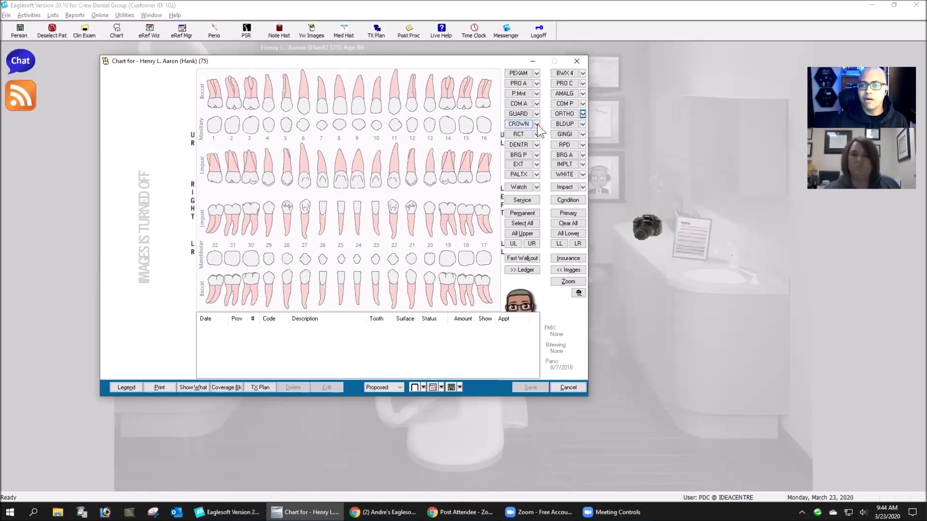
left_click(536, 124)
left_click(582, 124)
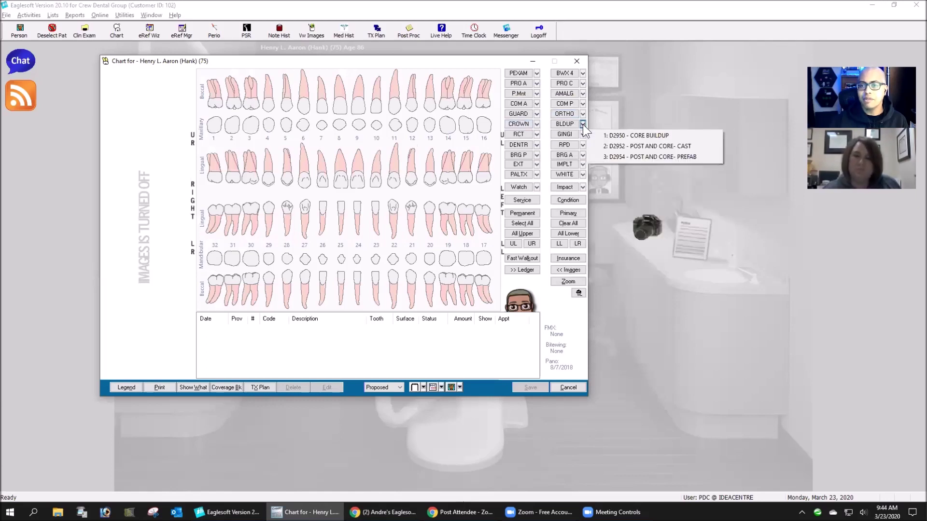
left_click(536, 134)
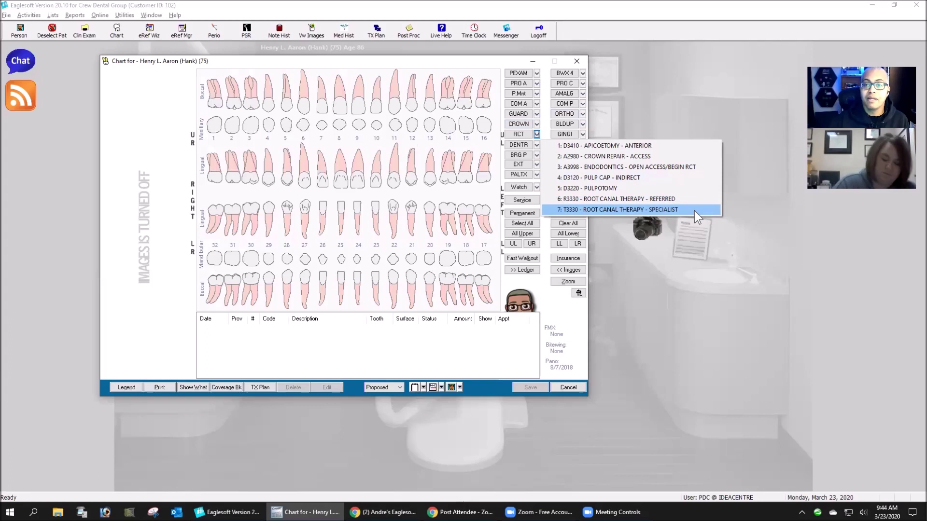
- Review the service codes grouped under P.Mnt and GINGI
left_click(547, 126)
left_click(528, 93)
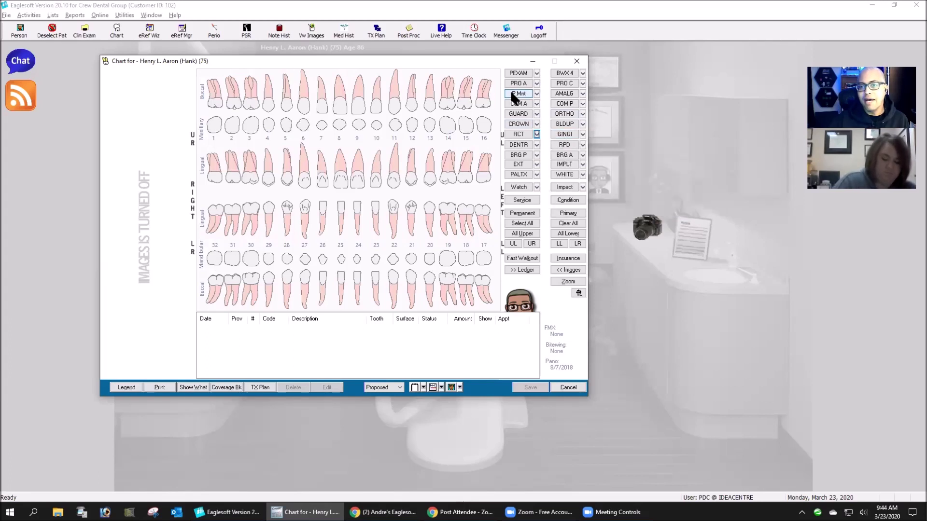
left_click(536, 93)
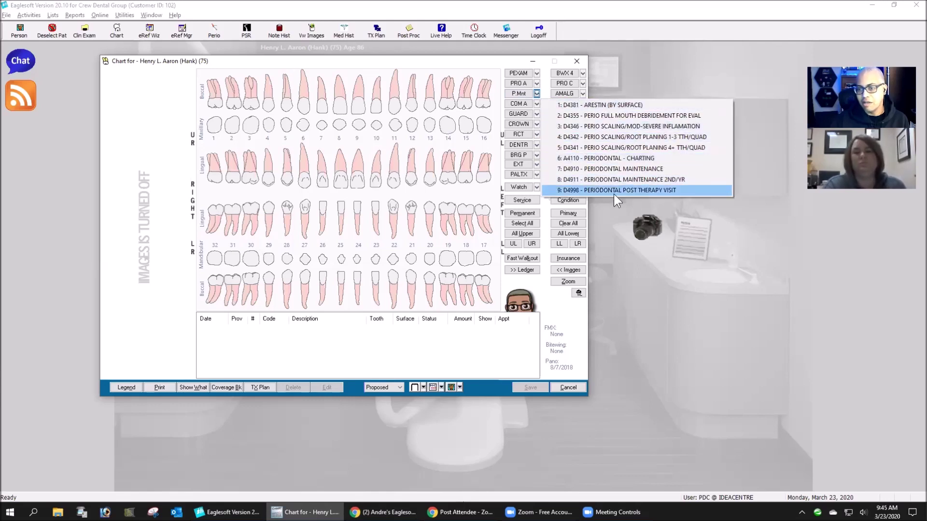
left_click(547, 73)
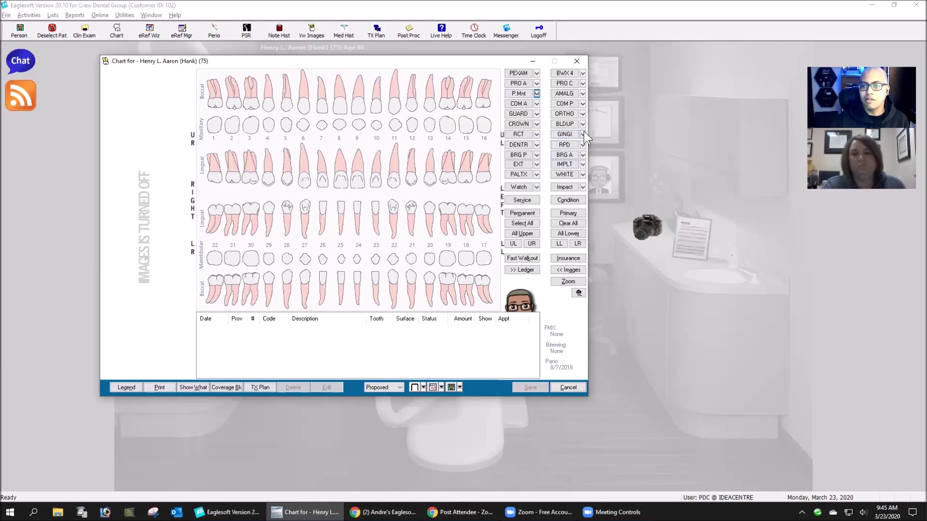
left_click(583, 134)
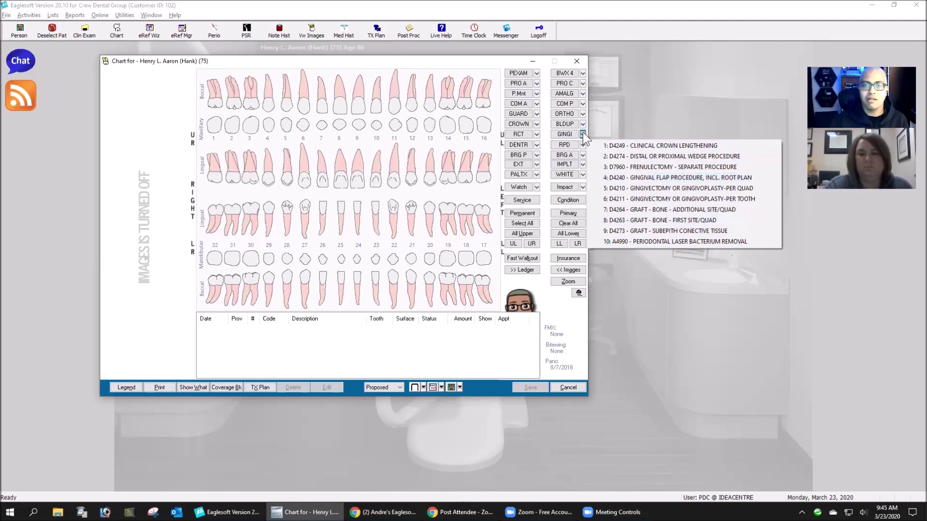
left_click(546, 143)
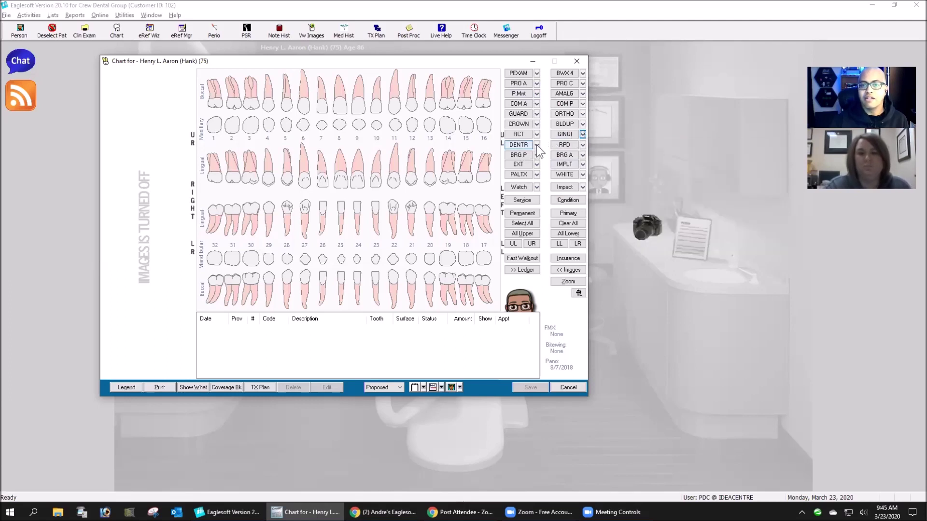
- Compare the denture codes in the DENTR group with the partial codes in the RPD group
left_click(537, 145)
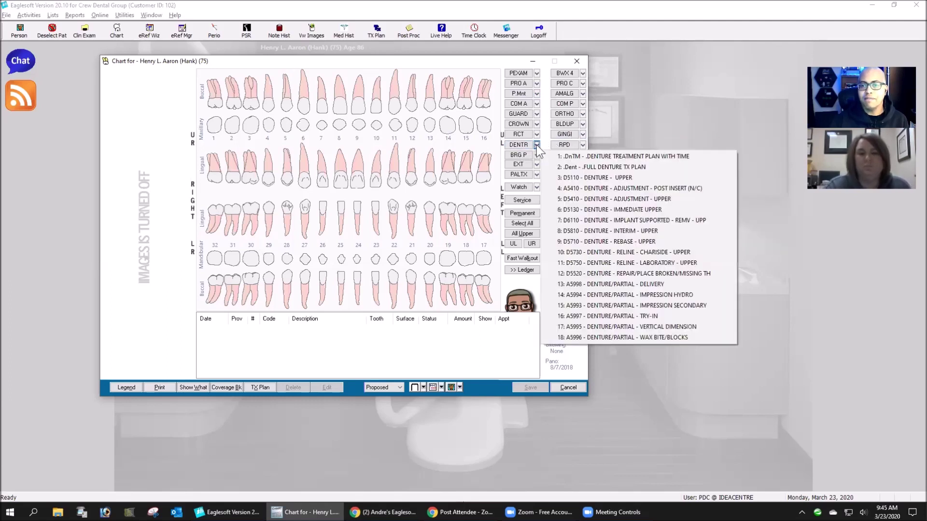
left_click(583, 143)
left_click(583, 144)
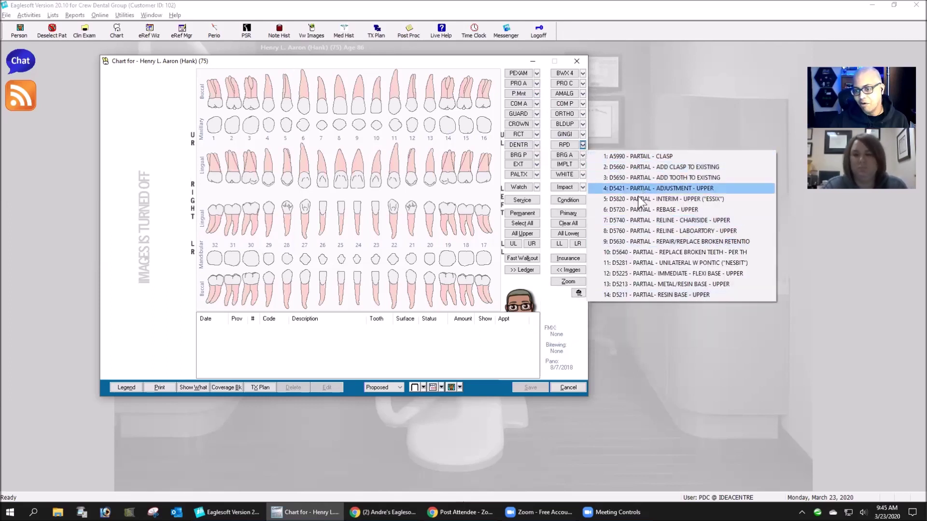
left_click(536, 144)
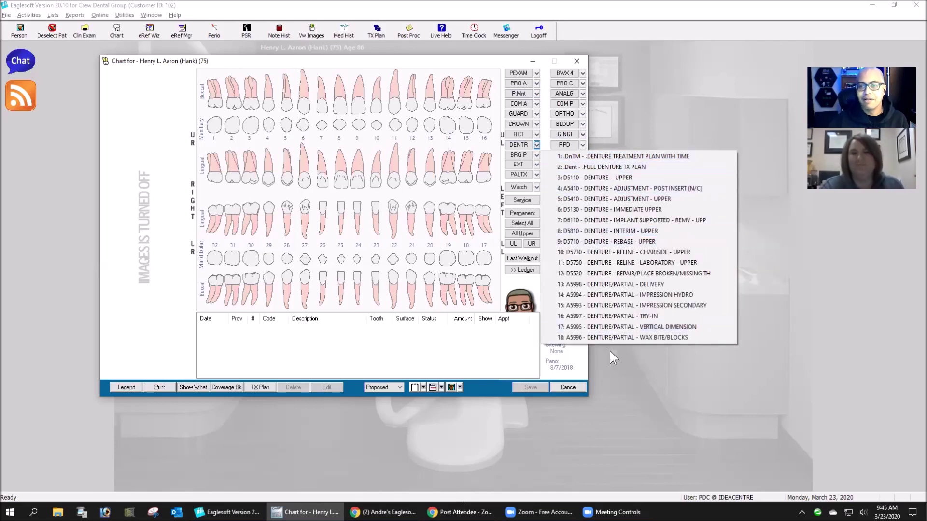
left_click(545, 135)
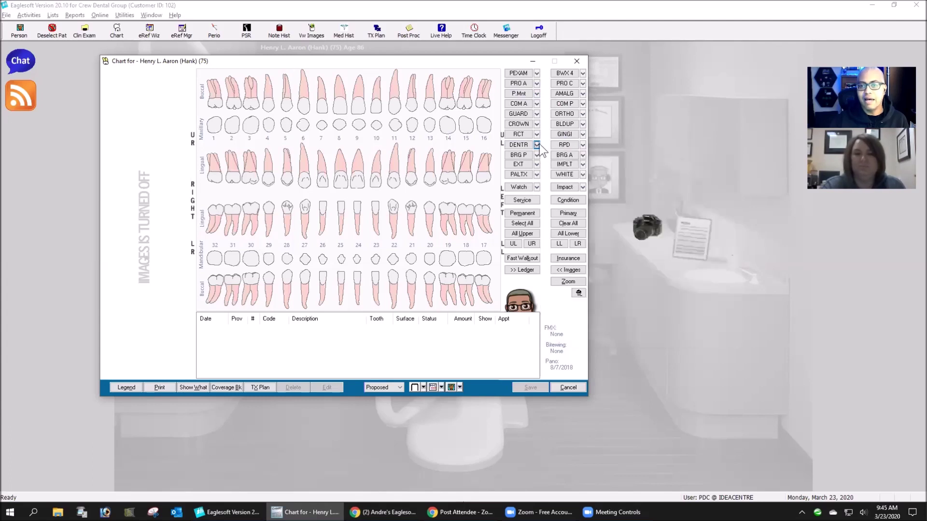
left_click(537, 144)
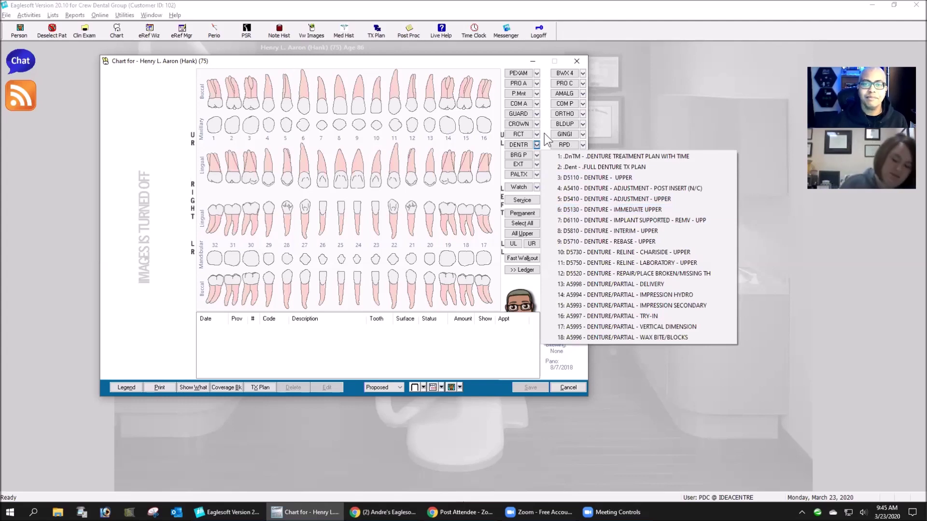
left_click(589, 143)
left_click(583, 145)
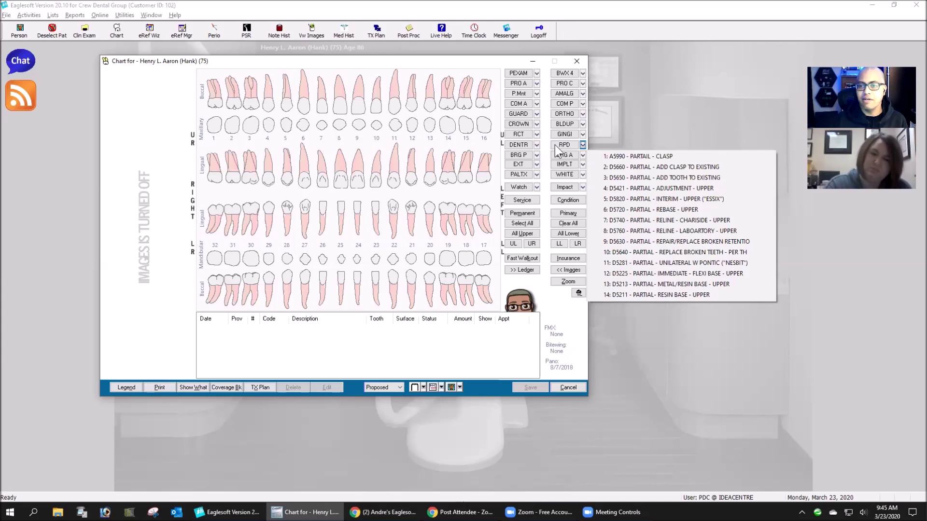
left_click(536, 144)
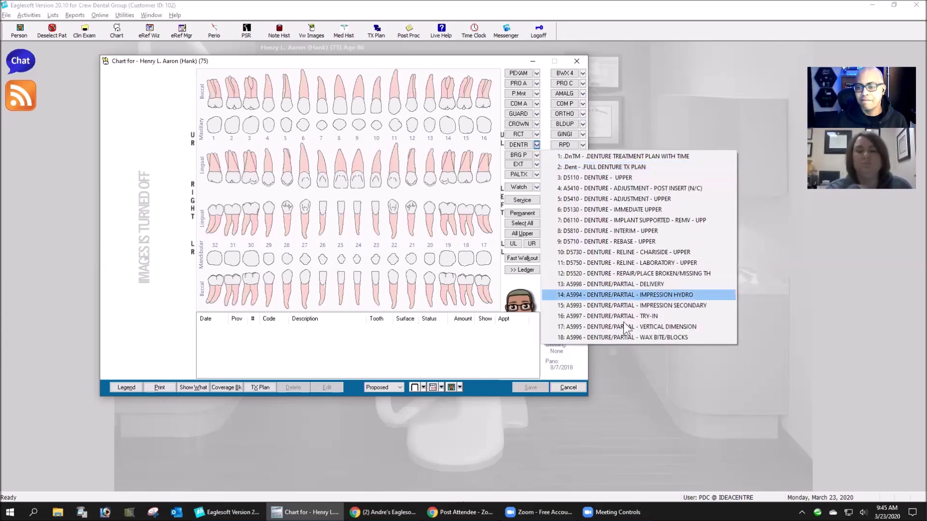
left_click(543, 127)
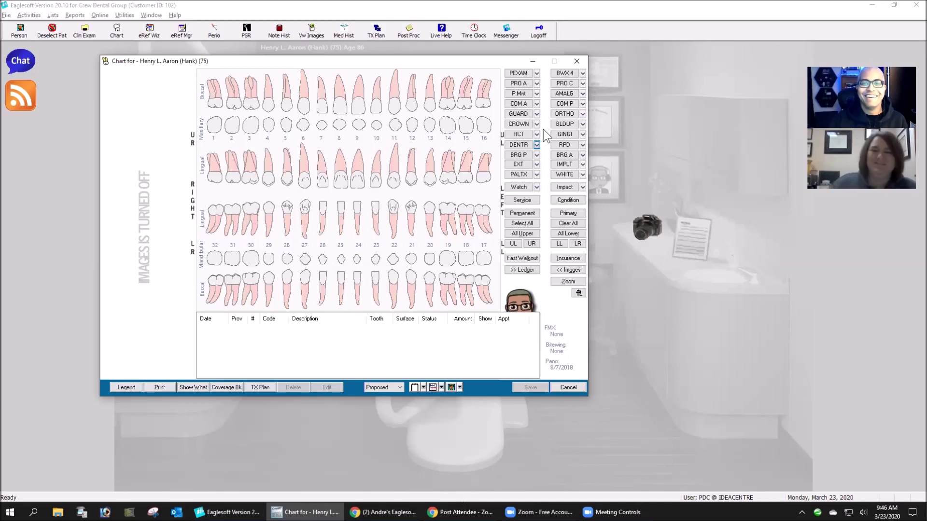
- Review the service codes grouped under BRG P, BRG A, EXT and IMPLT
left_click(537, 155)
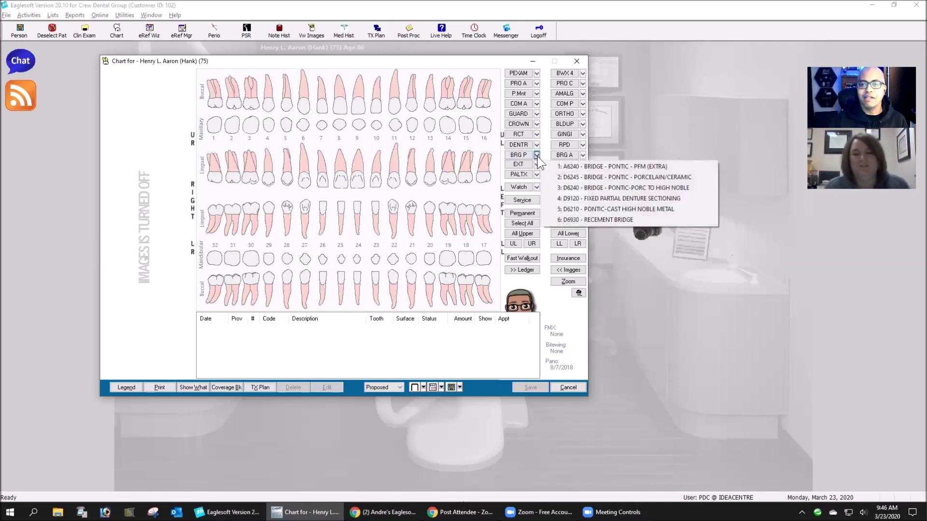
left_click(583, 154)
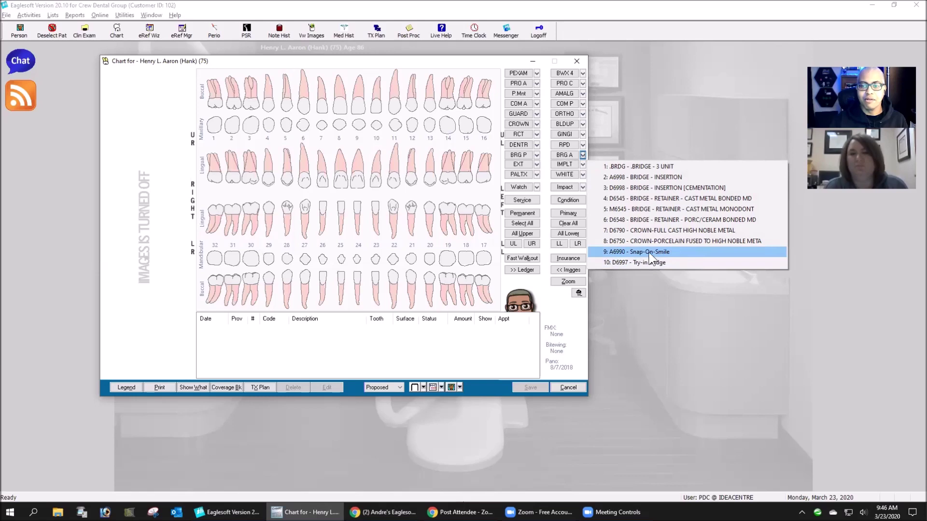
left_click(543, 152)
left_click(536, 164)
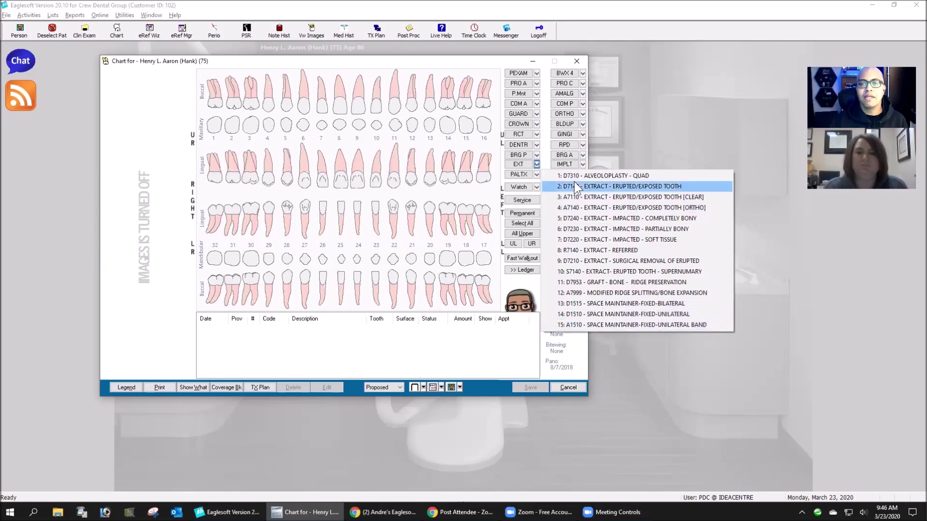
left_click(584, 163)
left_click(583, 163)
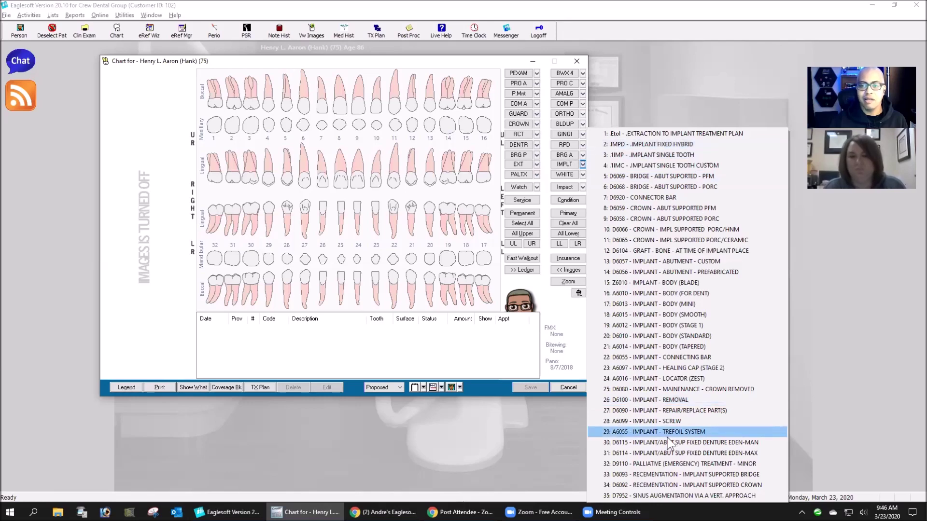
left_click(546, 169)
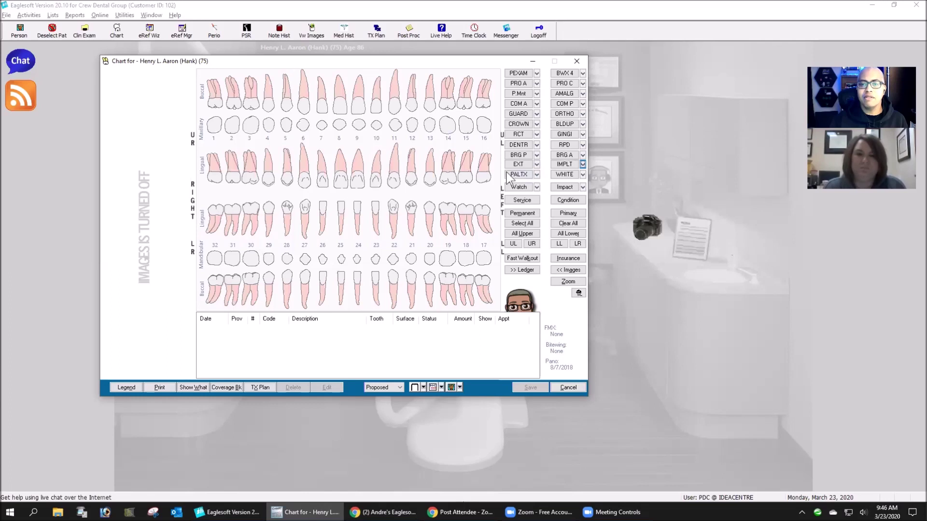
- Review the service codes grouped under PALTX and WHITE
left_click(537, 174)
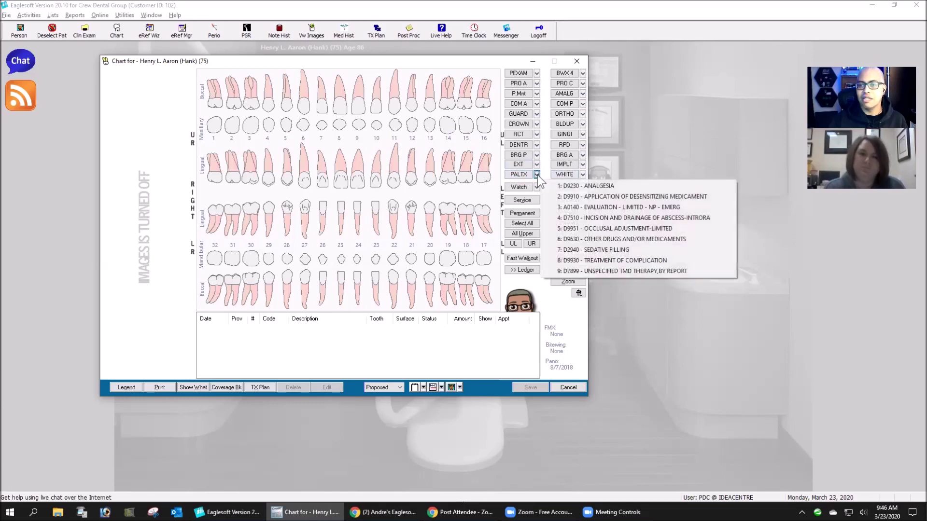
left_click(583, 175)
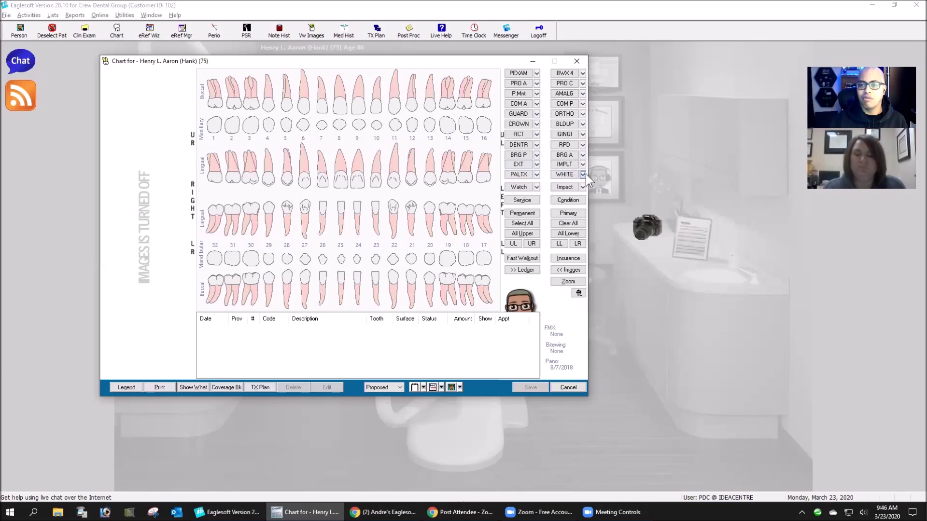
left_click(583, 174)
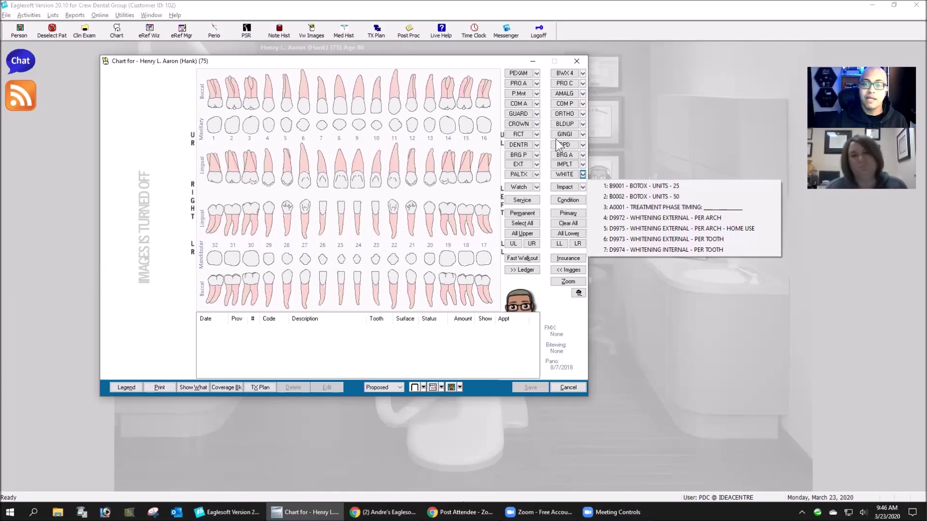
left_click(540, 182)
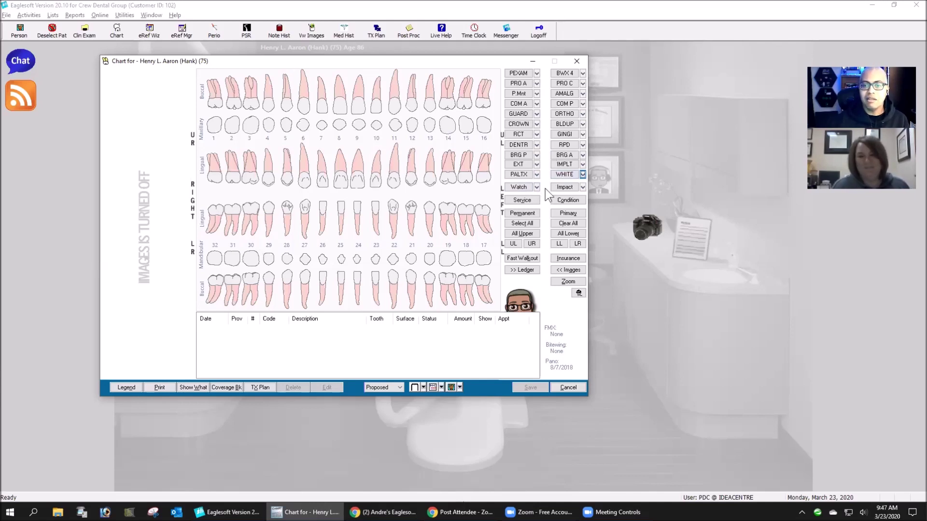
- Preview the EXT quick-pick entry D7140 for tooth 1 with Existing status, and cancel it
left_click(213, 121)
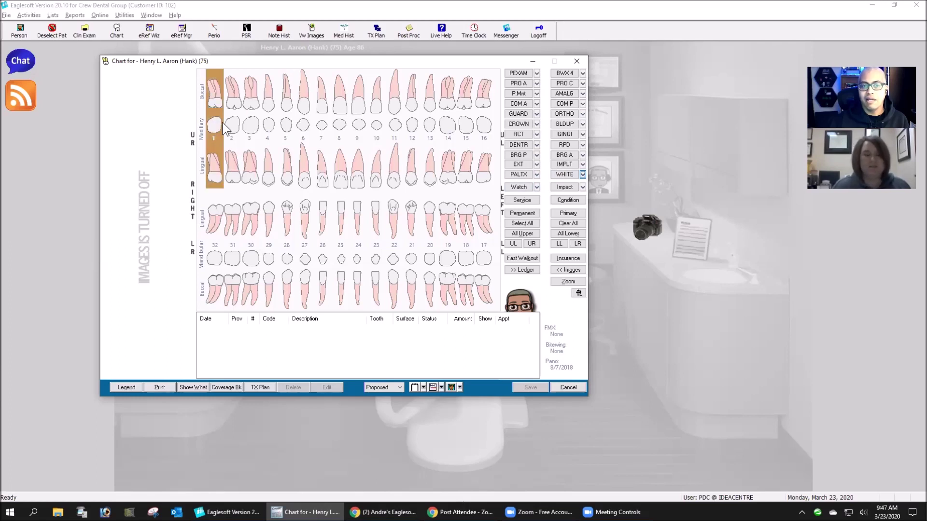
left_click(518, 165)
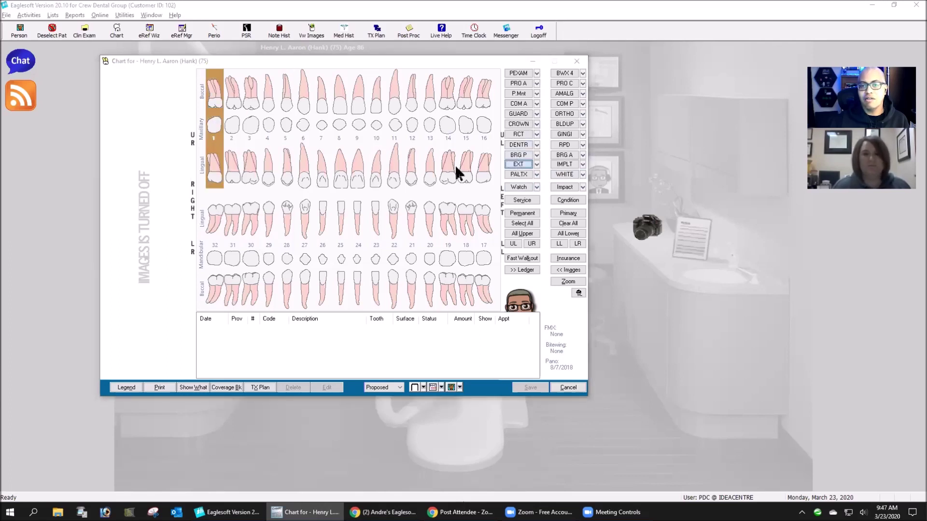
left_click(399, 129)
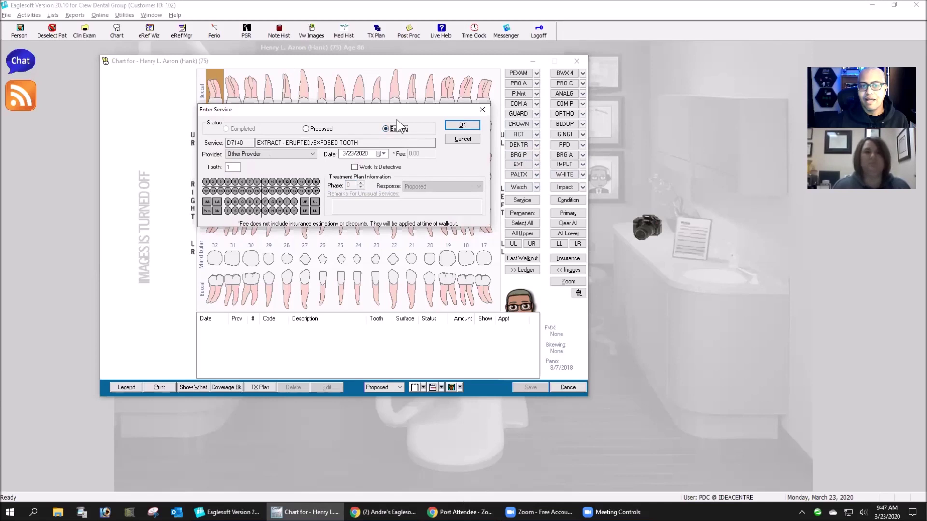
left_click_drag(390, 110, 452, 171)
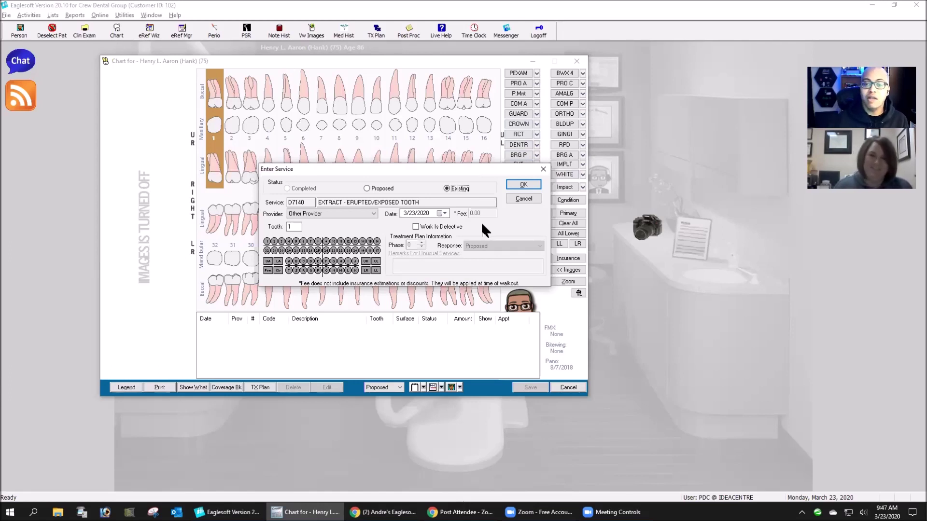
left_click(537, 196)
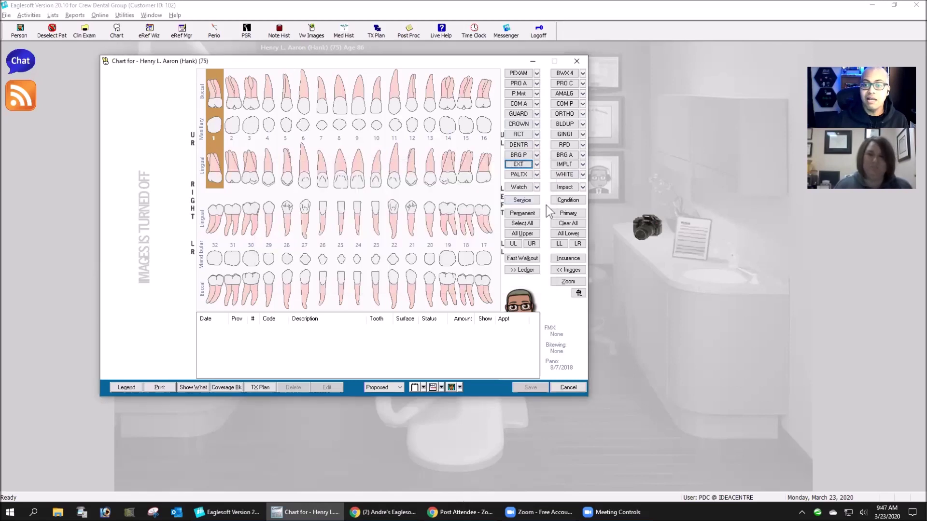
- Look up the missing-tooth conditions in the Conditions List, highlight Missing - Congenitally, and close the list without applying it
left_click(575, 199)
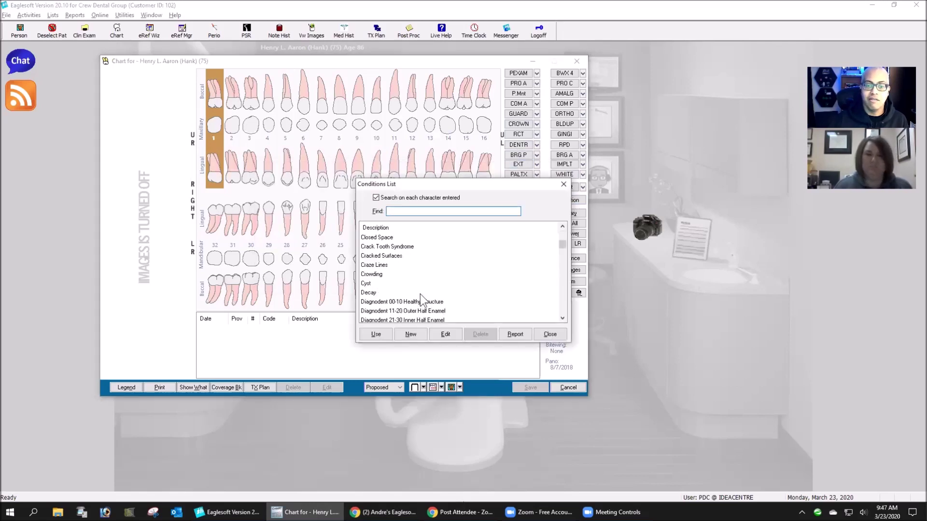
scroll(406, 279, "down", 10)
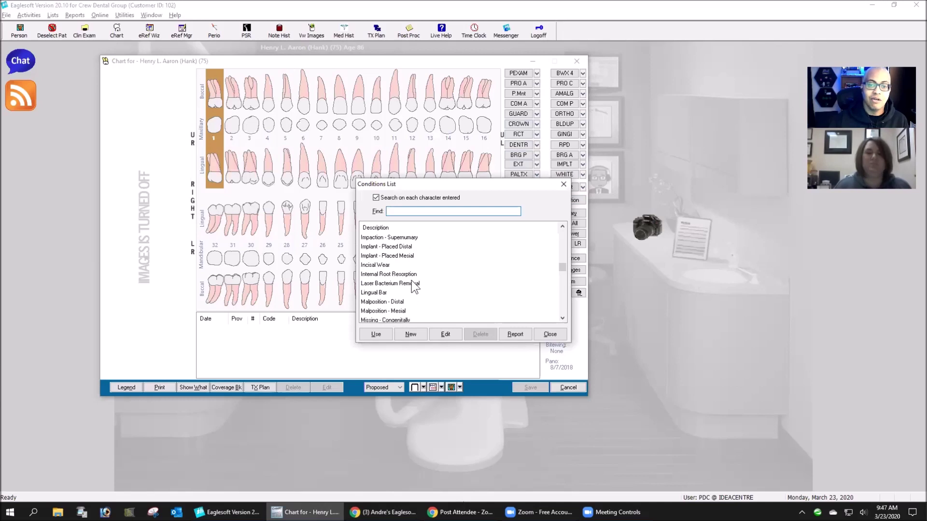
scroll(413, 286, "down", 1)
left_click(413, 293)
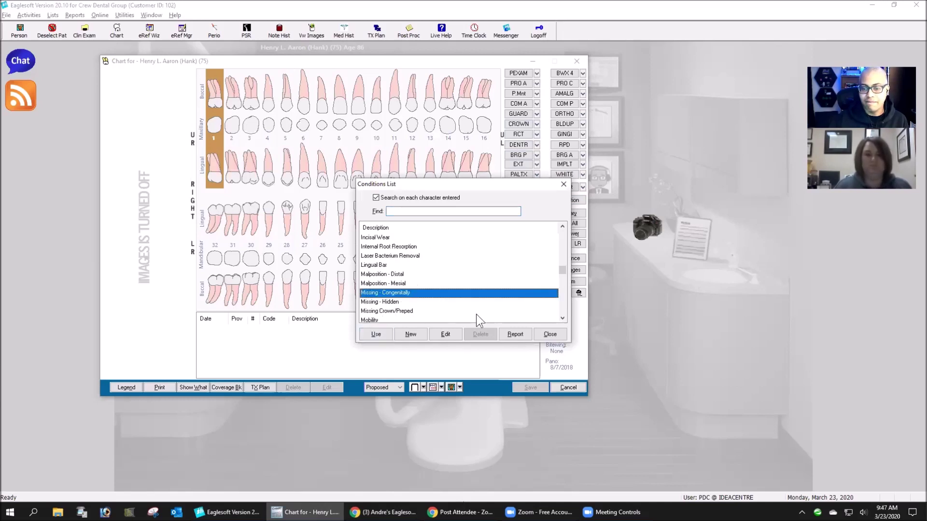
left_click(558, 337)
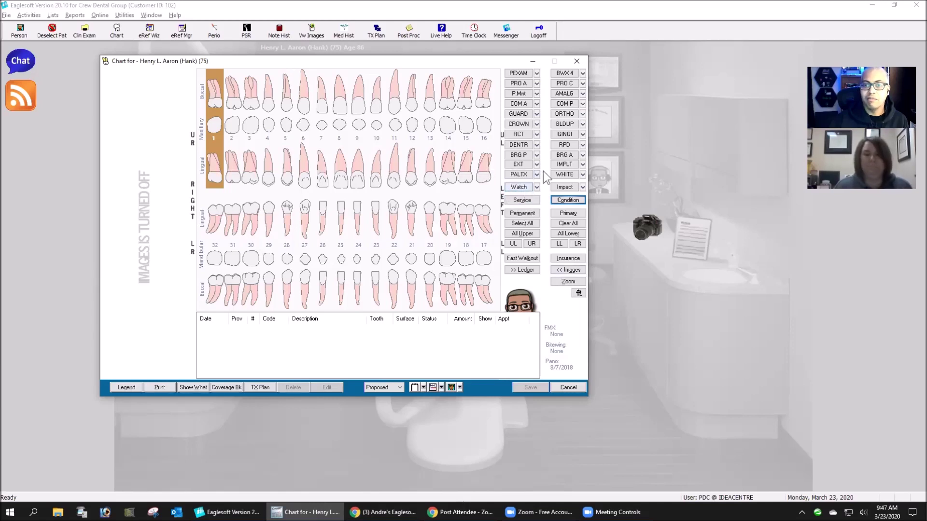
- Deselect tooth 1 and chart a Watch Tooth condition on the mesial, incisal and lingual surfaces of tooth 7
left_click(217, 155)
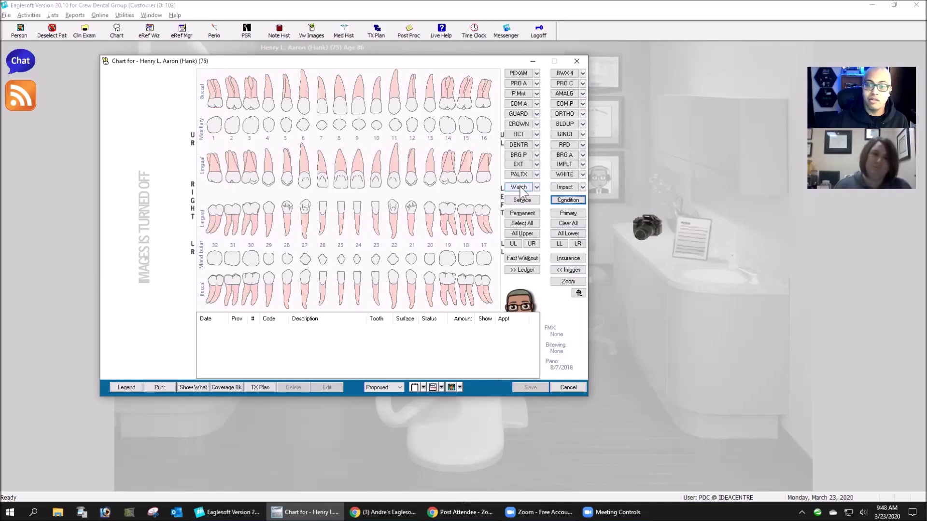
left_click(321, 125)
left_click(525, 187)
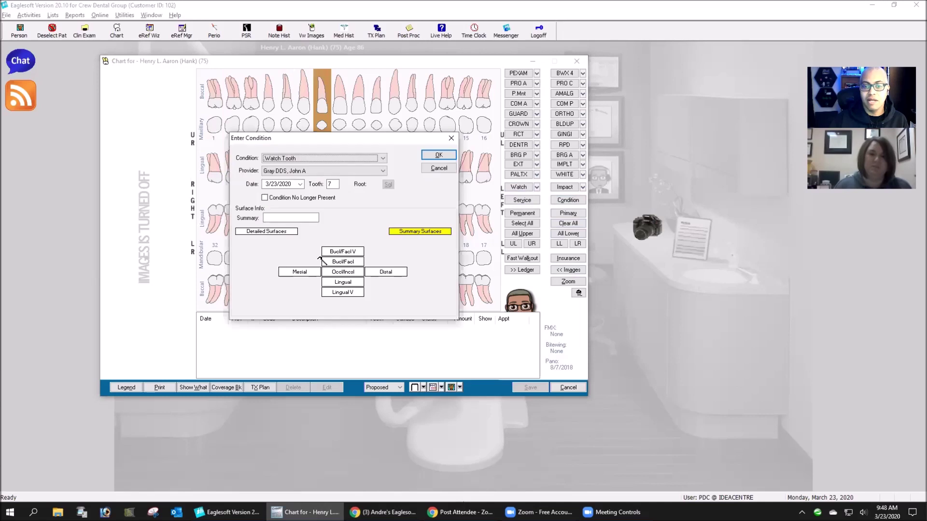
left_click(303, 272)
left_click(345, 272)
left_click(343, 283)
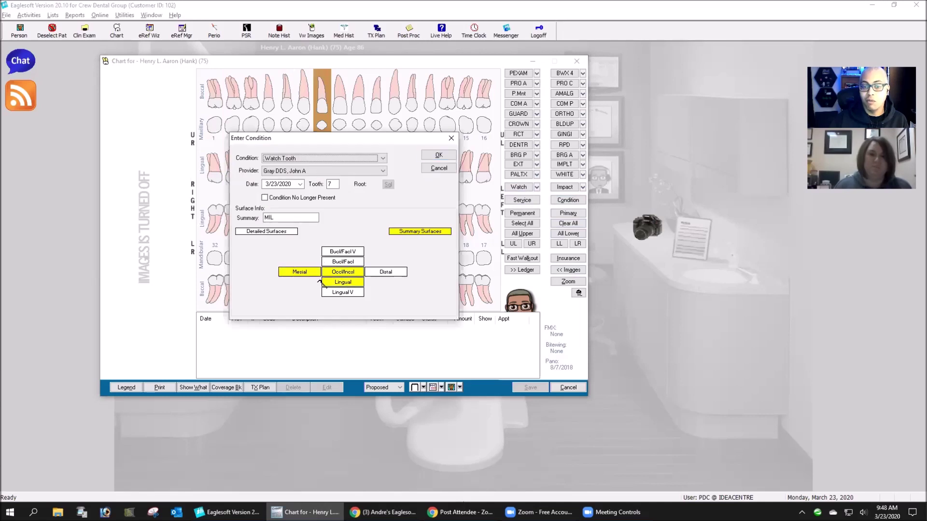
left_click(439, 156)
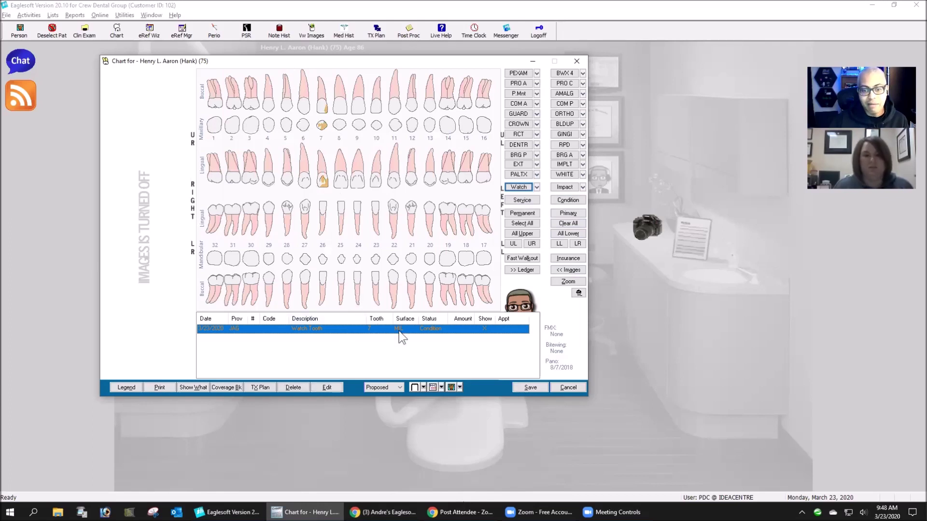
- Add a watch to tooth 10 on the mesial, incisal and lingual surfaces
left_click(319, 123)
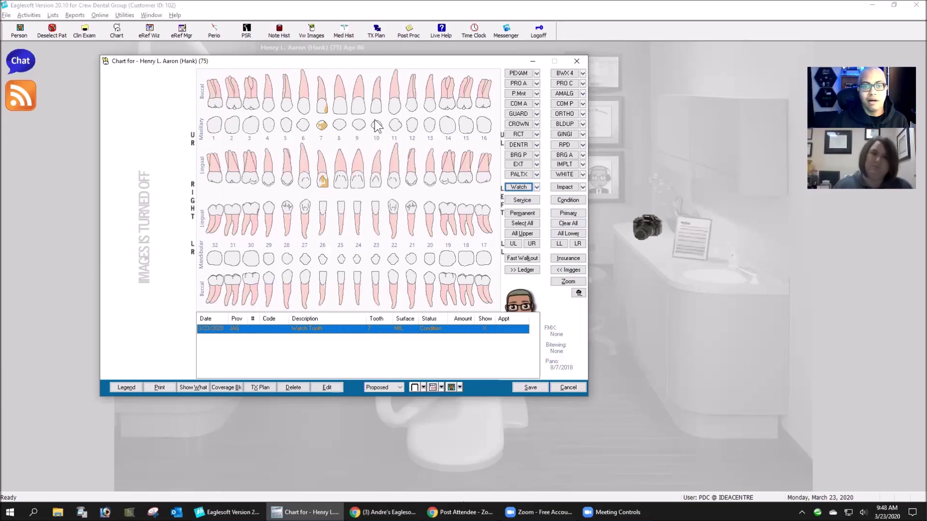
right_click(375, 120)
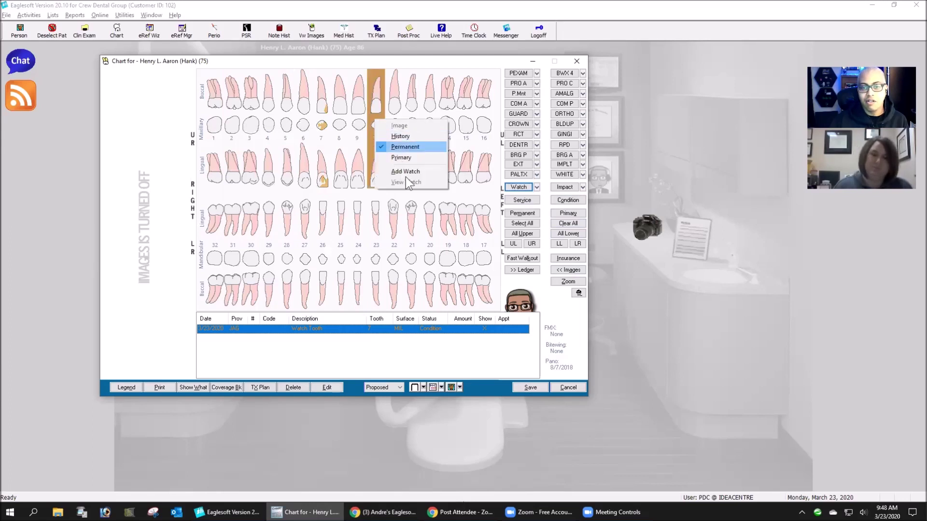
left_click(418, 170)
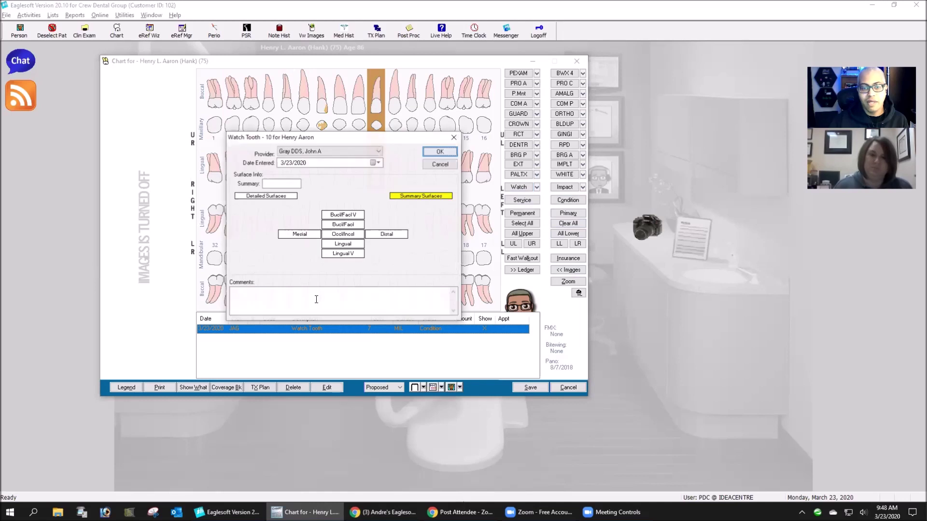
left_click(304, 234)
left_click(345, 234)
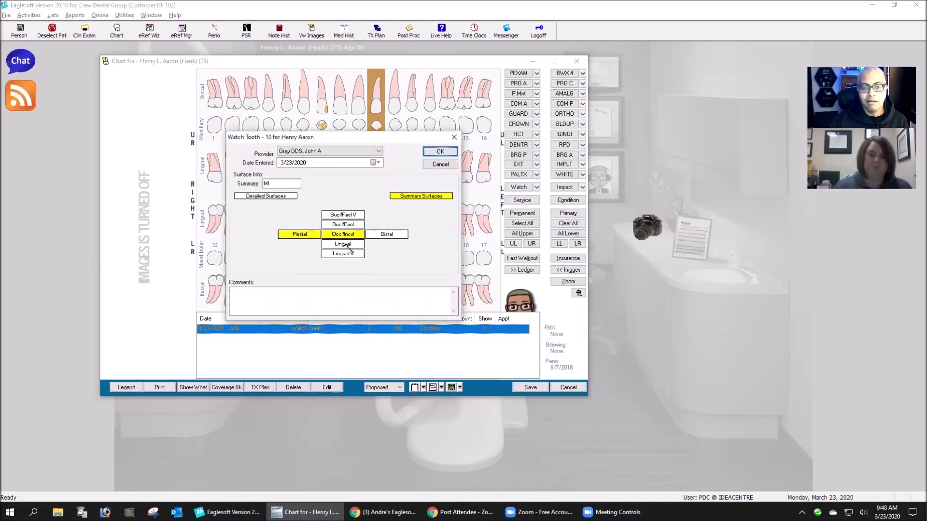
left_click(439, 154)
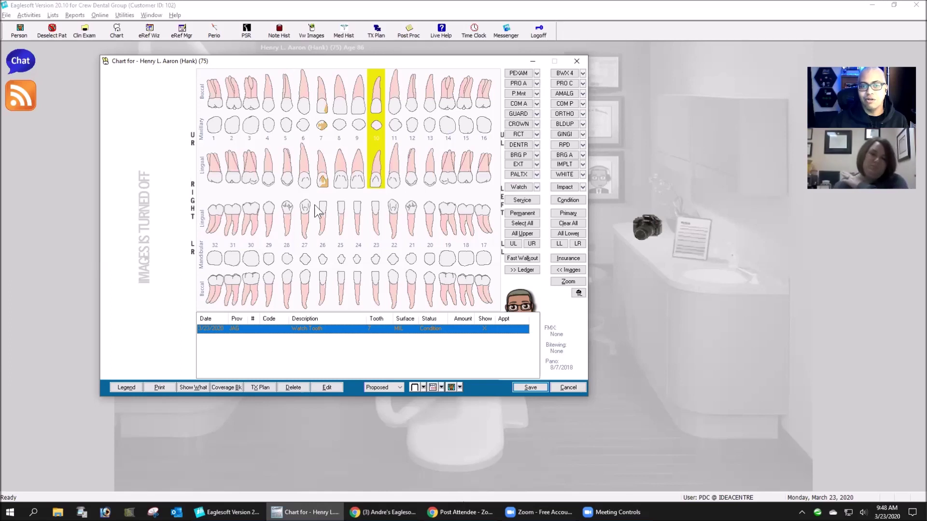
- View the watch details for tooth 10 and close them without changes
right_click(381, 129)
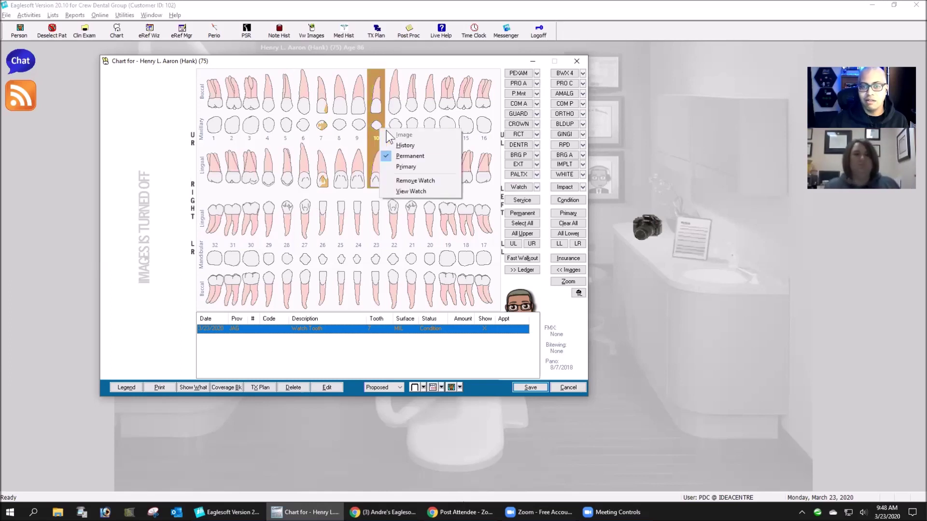
left_click(430, 192)
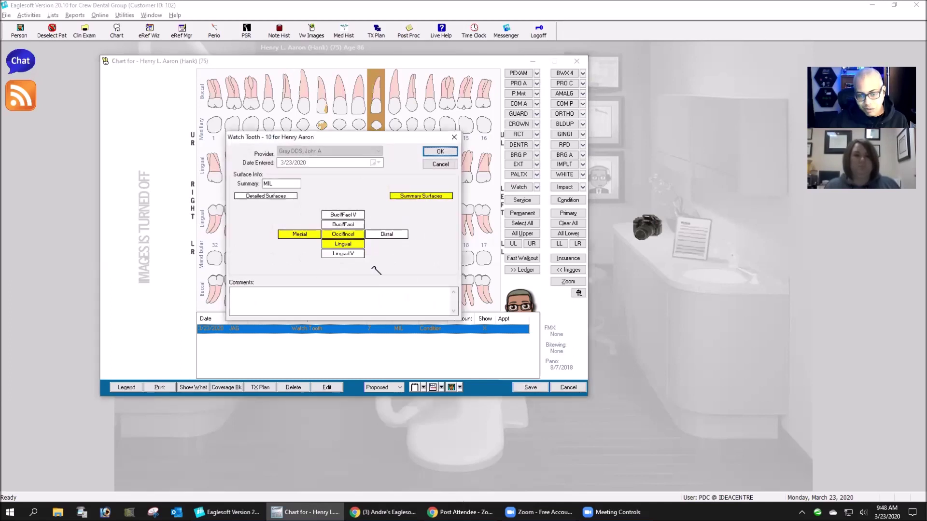
left_click(449, 164)
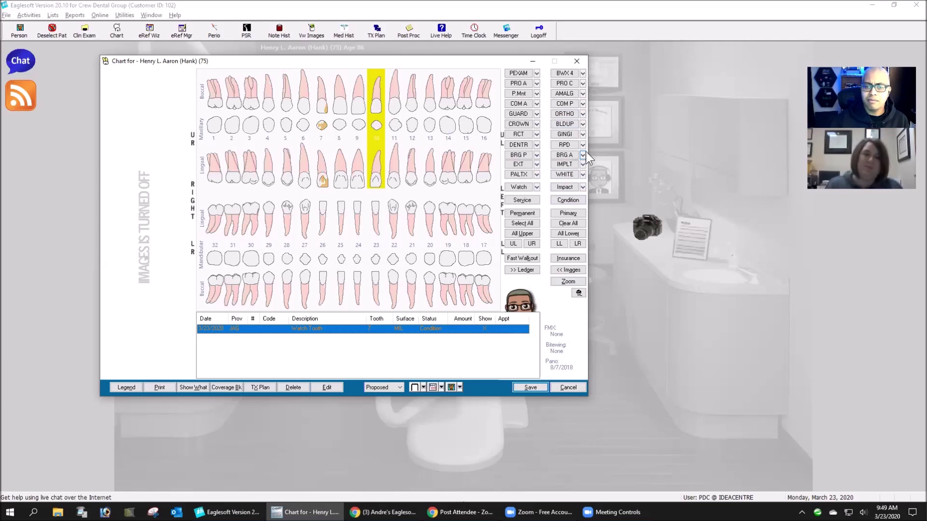
- Close the patient's tooth chart
left_click_drag(451, 62, 612, 68)
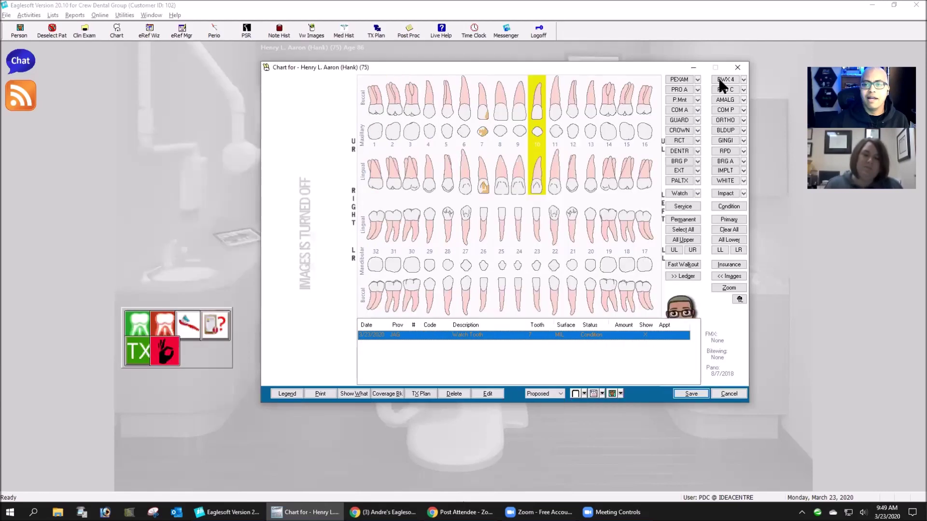
left_click(737, 68)
left_click(571, 256)
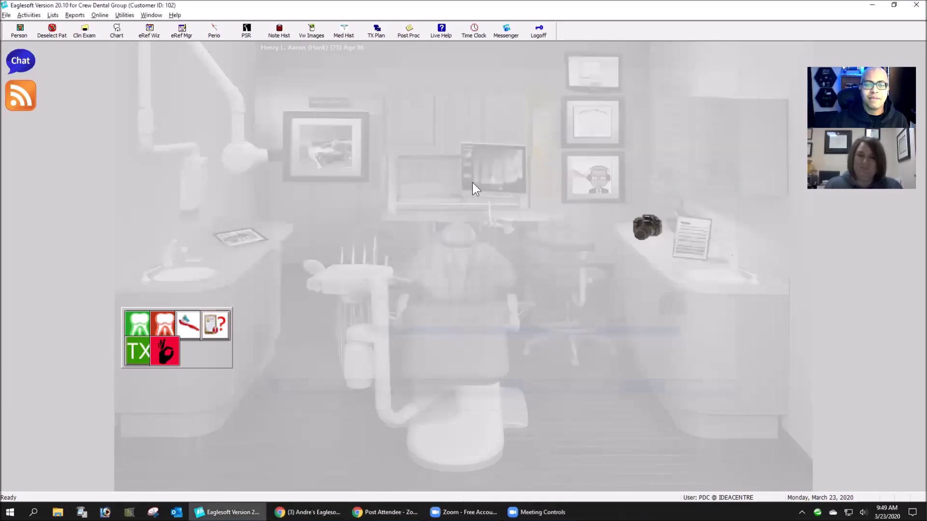
- Open the Quick Picks settings in the program preferences
left_click(4, 15)
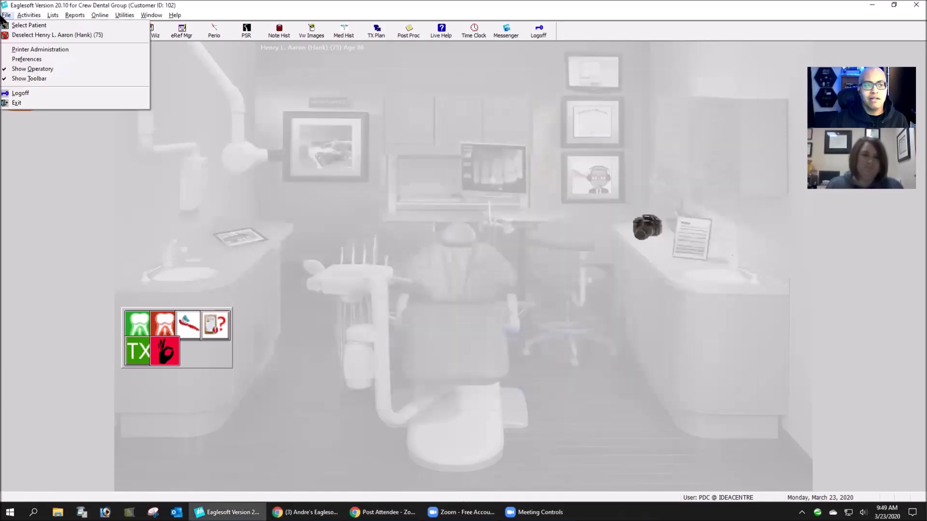
left_click(32, 61)
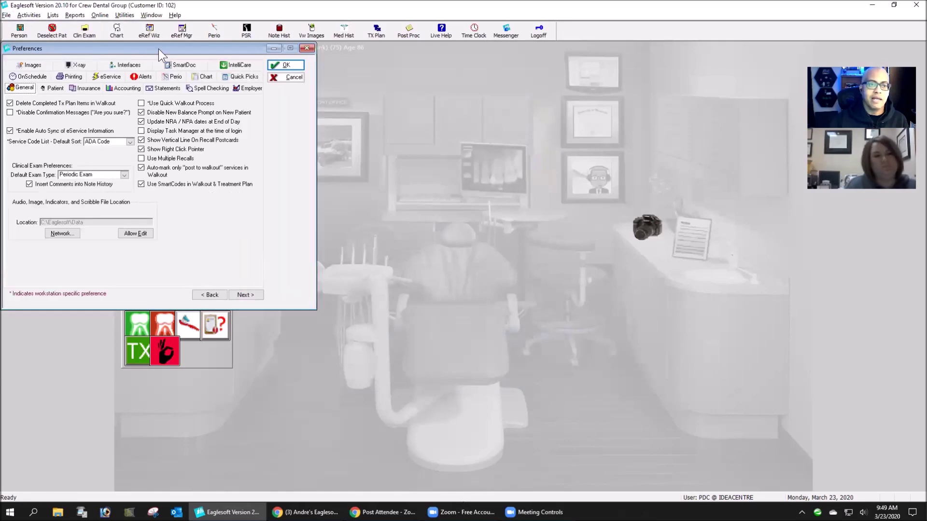
left_click_drag(166, 49, 438, 88)
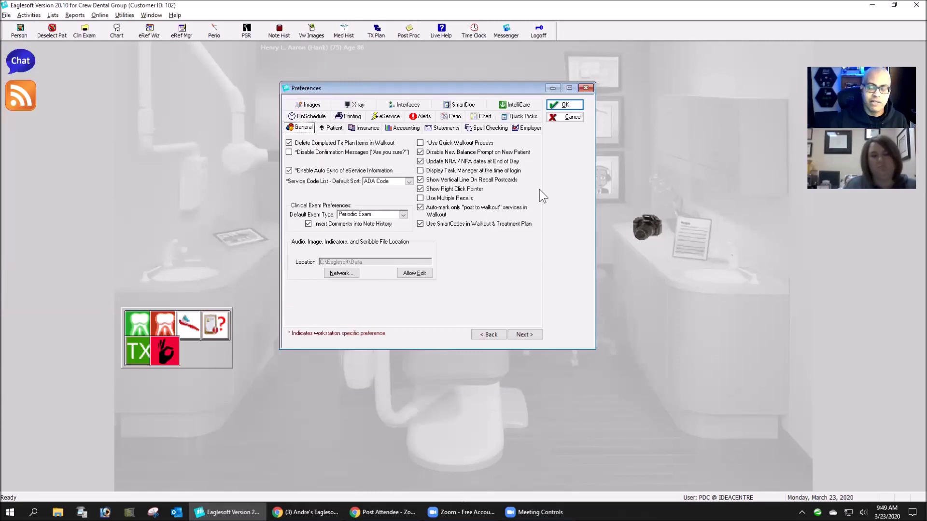
left_click(516, 118)
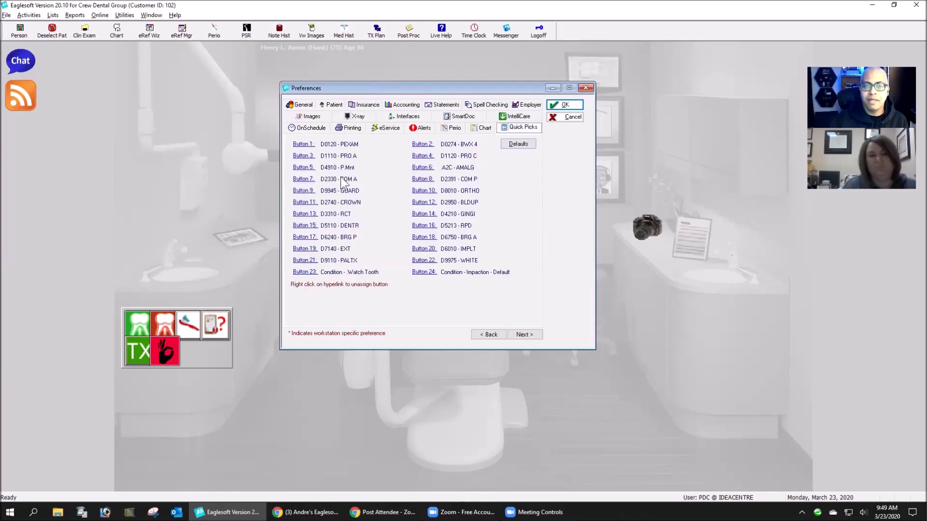
- Review the service code assigned to quick-pick Button 1 and its D0120 details, including the display abbreviation, and close the Service Code List without changes
left_click(303, 145)
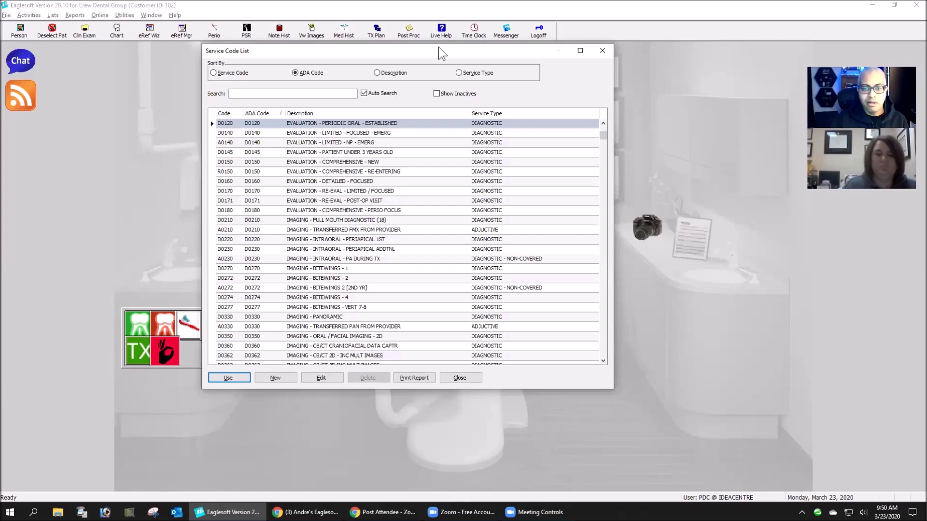
left_click_drag(438, 47, 738, 70)
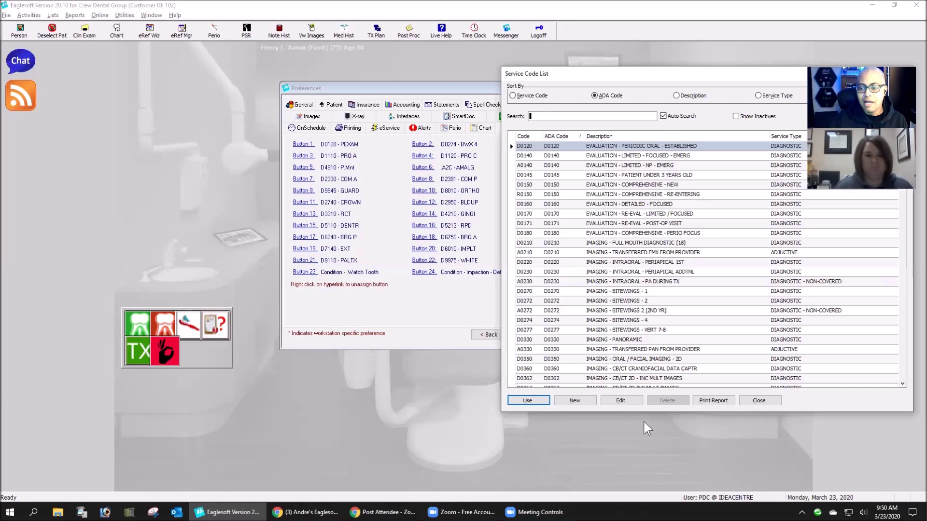
left_click(621, 401)
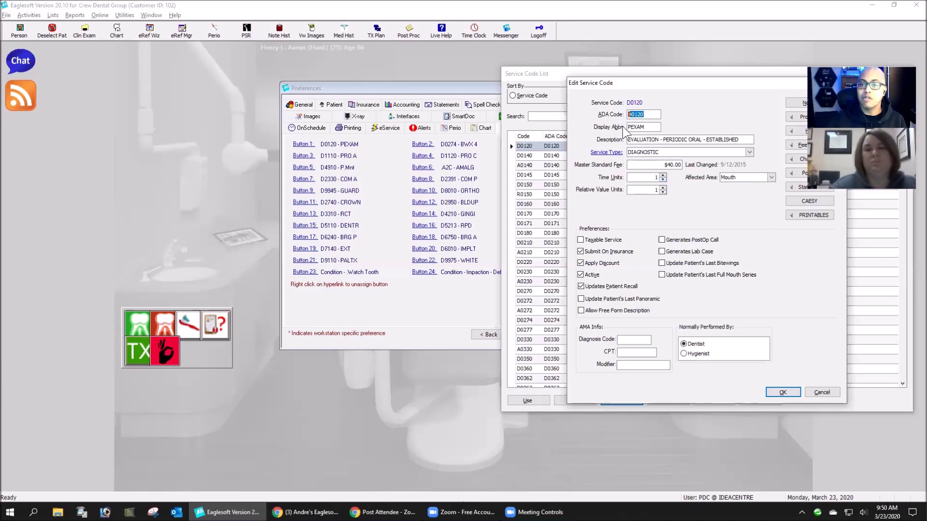
left_click_drag(661, 85, 594, 117)
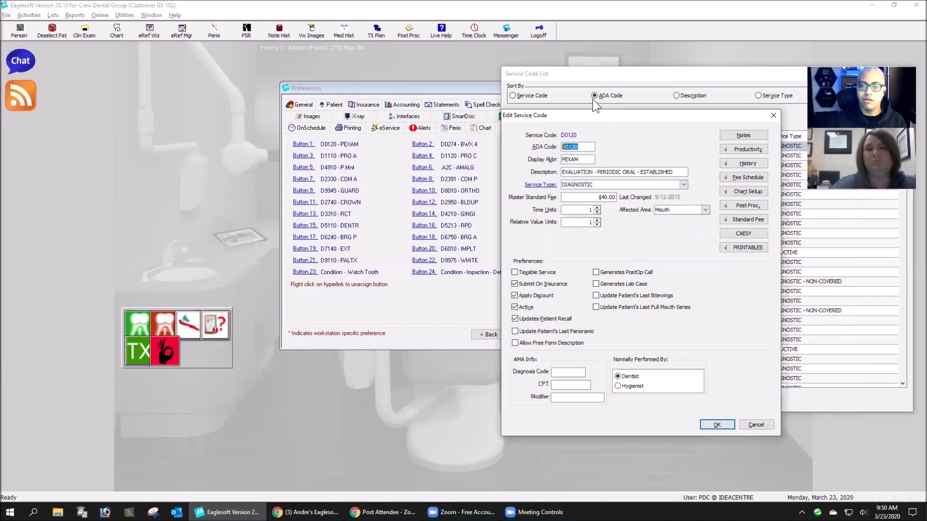
left_click(756, 425)
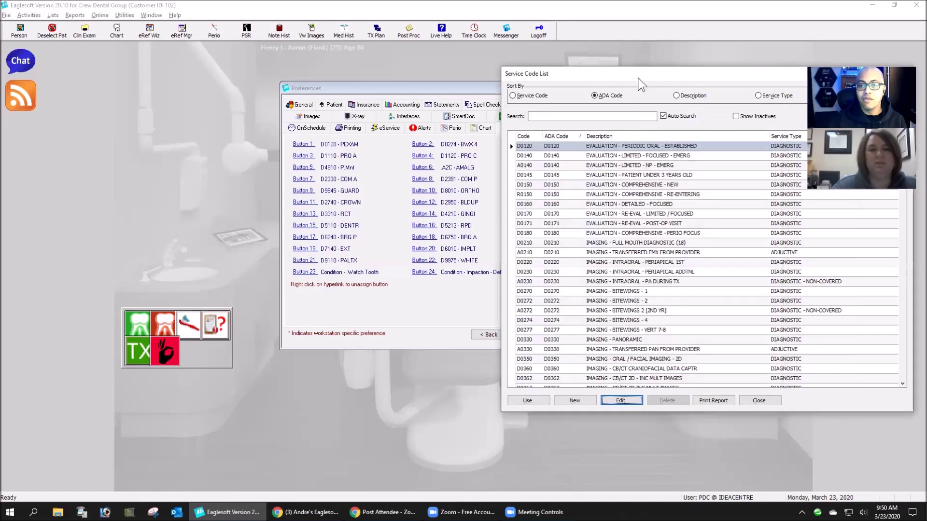
left_click_drag(638, 77, 451, 159)
left_click(715, 154)
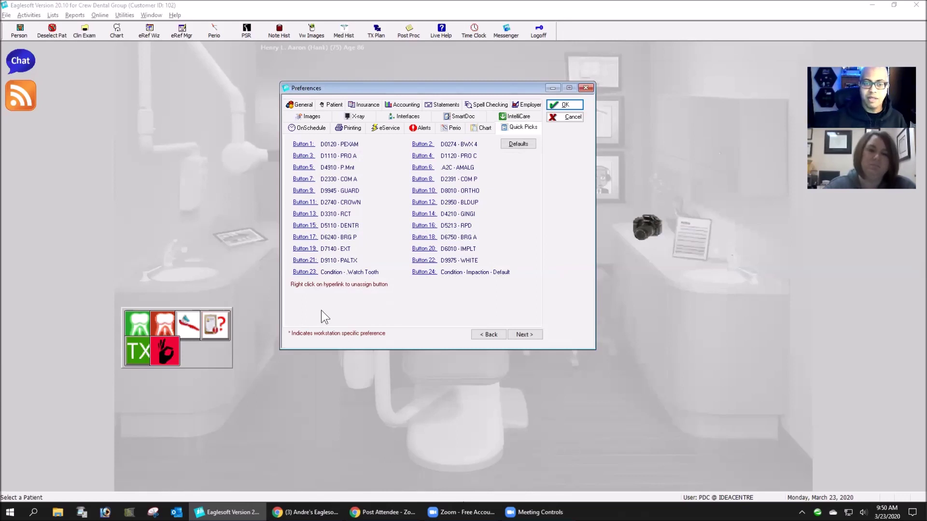
- Check the Conditions List behind quick-pick Button 23, close it without reassigning, and accept the preferences
left_click(299, 274)
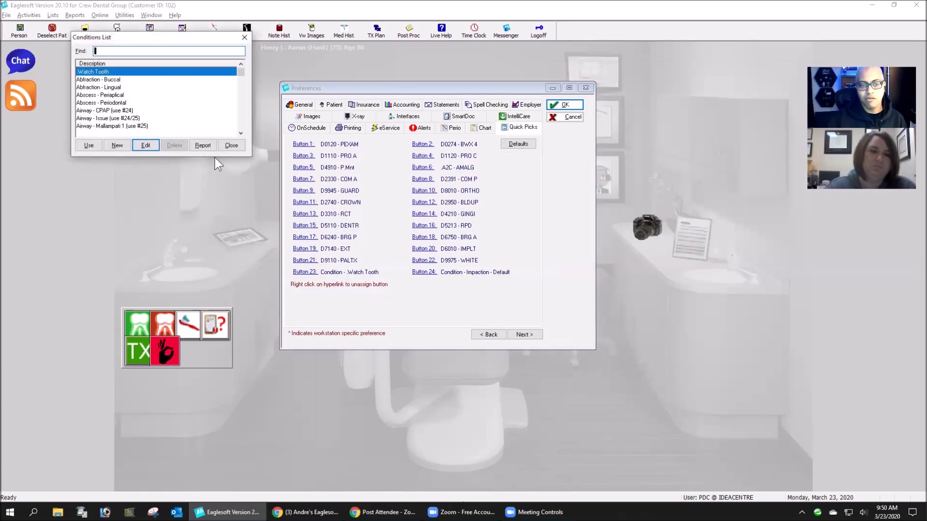
left_click(231, 145)
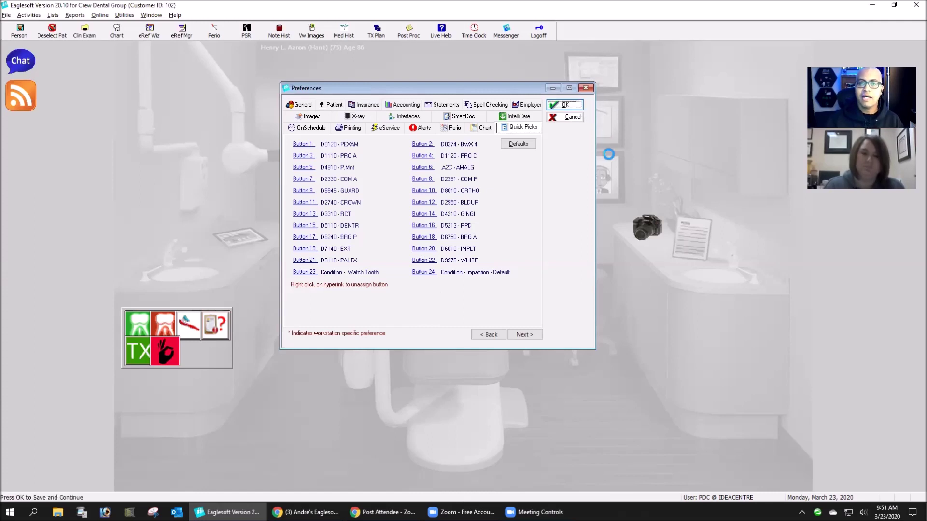
left_click(564, 105)
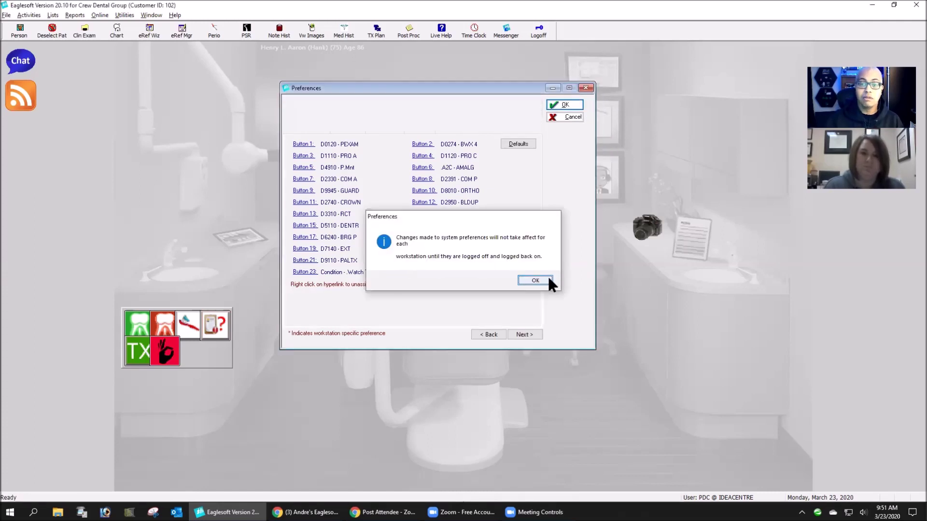
left_click(549, 280)
- Switch to the front office view and generate the Quick Pick Assignment Master report
left_click(341, 107)
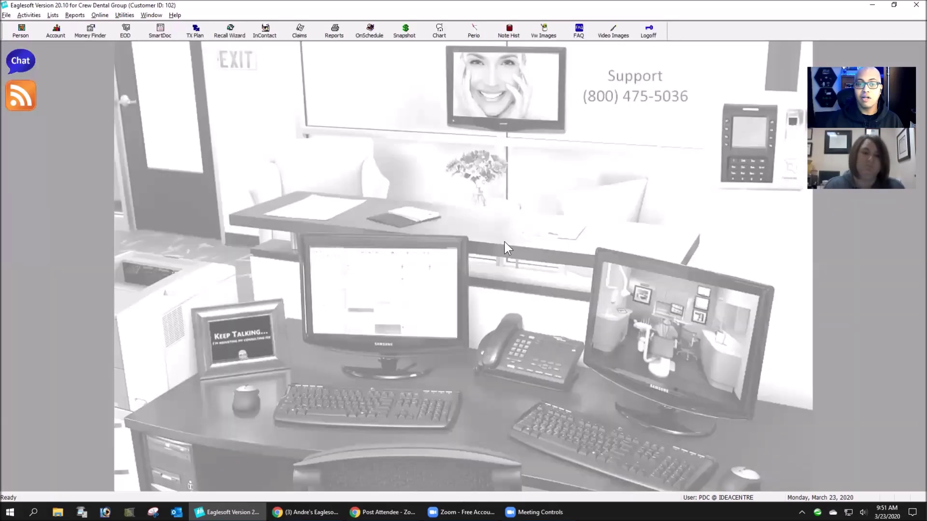
left_click(136, 278)
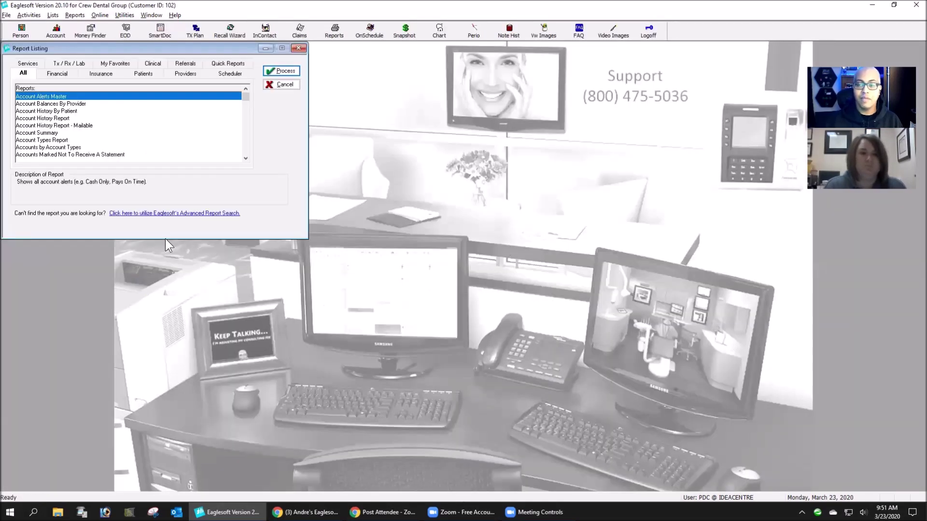
key("q")
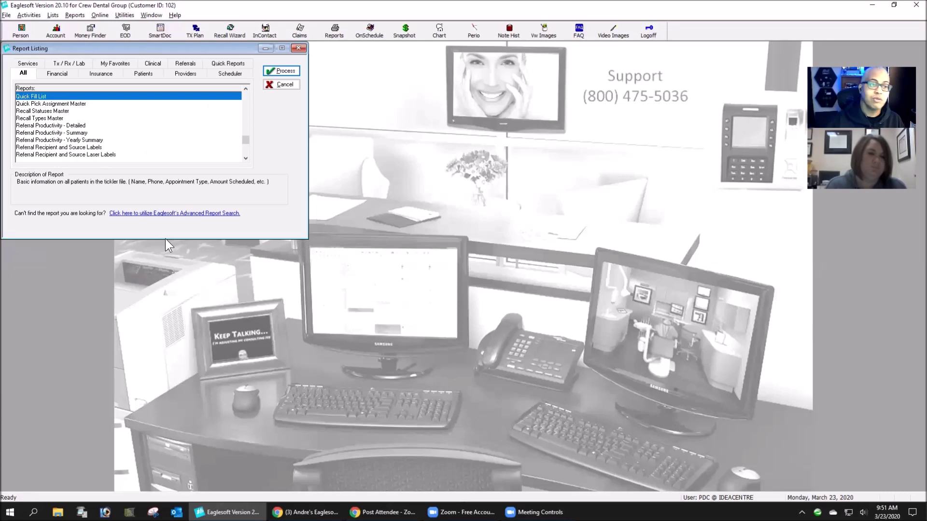
left_click(60, 104)
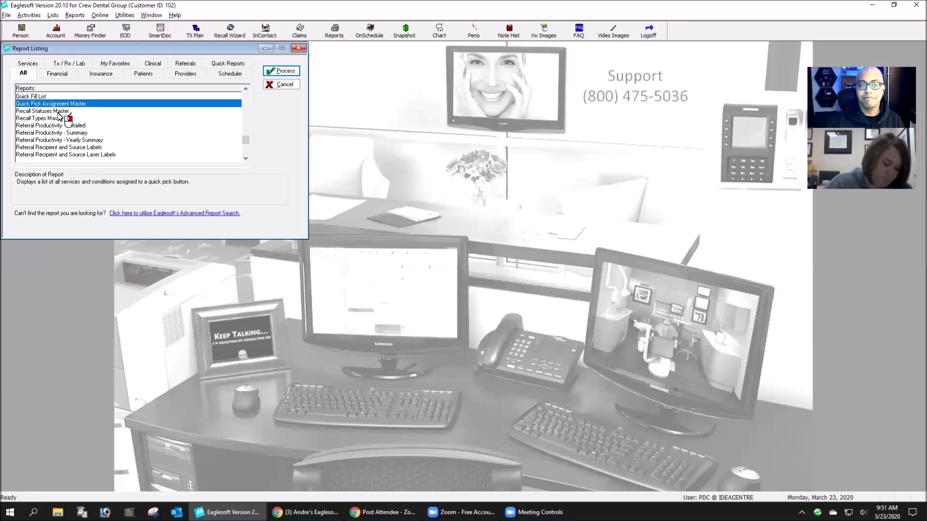
left_click_drag(163, 45, 358, 90)
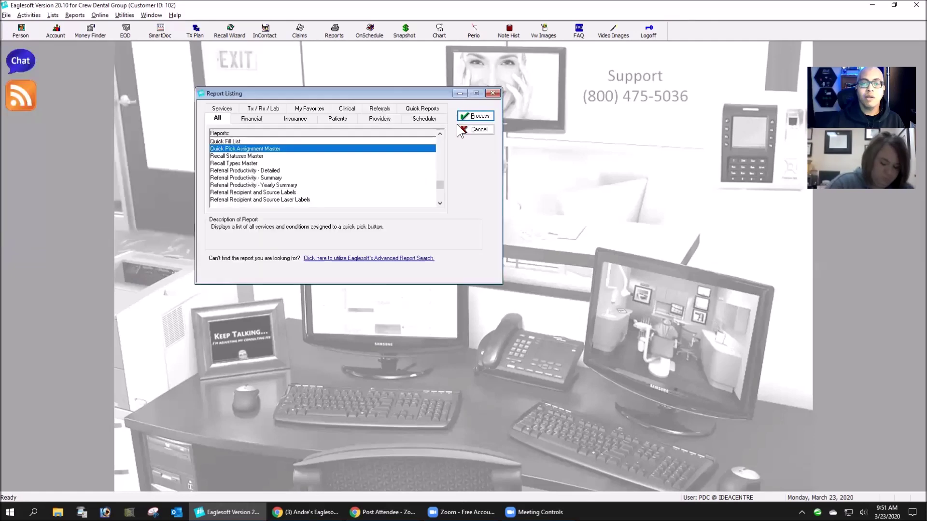
left_click(483, 117)
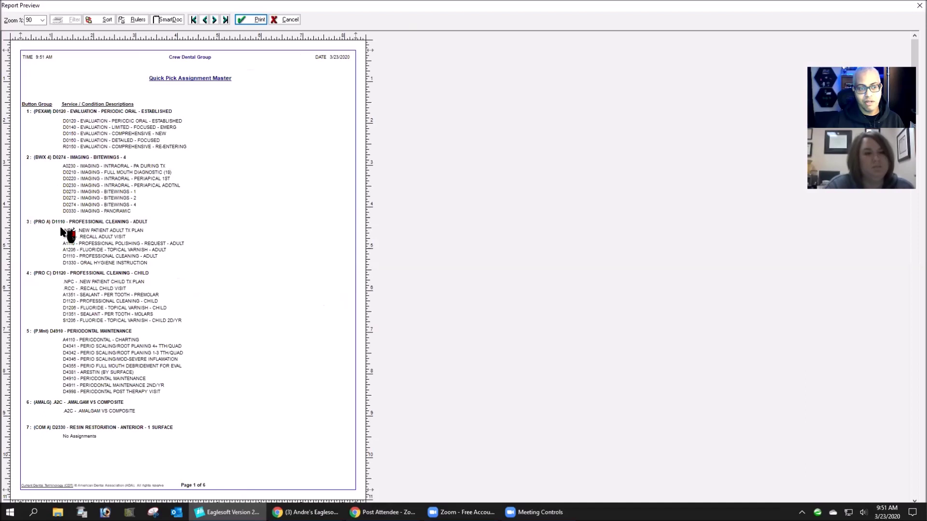
- Read through the Quick Pick Assignment Master report to examine the services grouped under each button
key("ctrl+End")
scroll(189, 327, "up", 3)
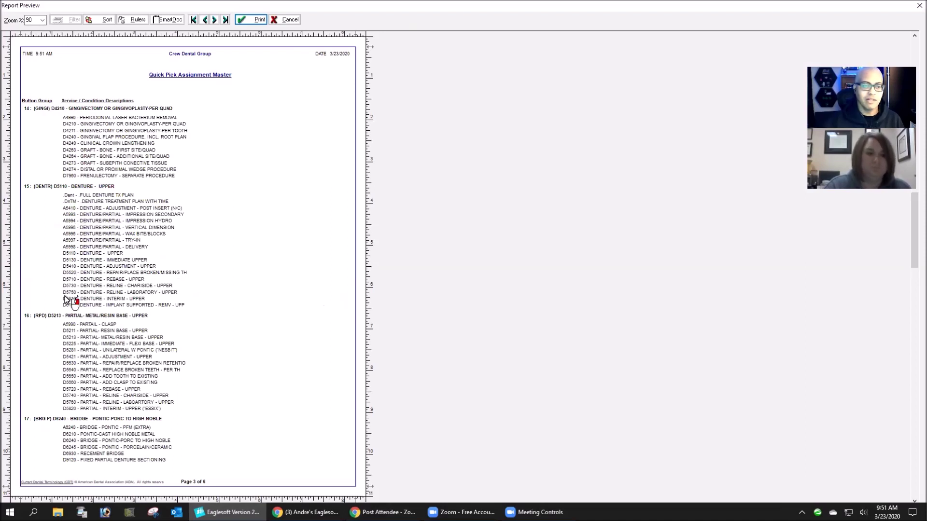
scroll(178, 299, "up", 10)
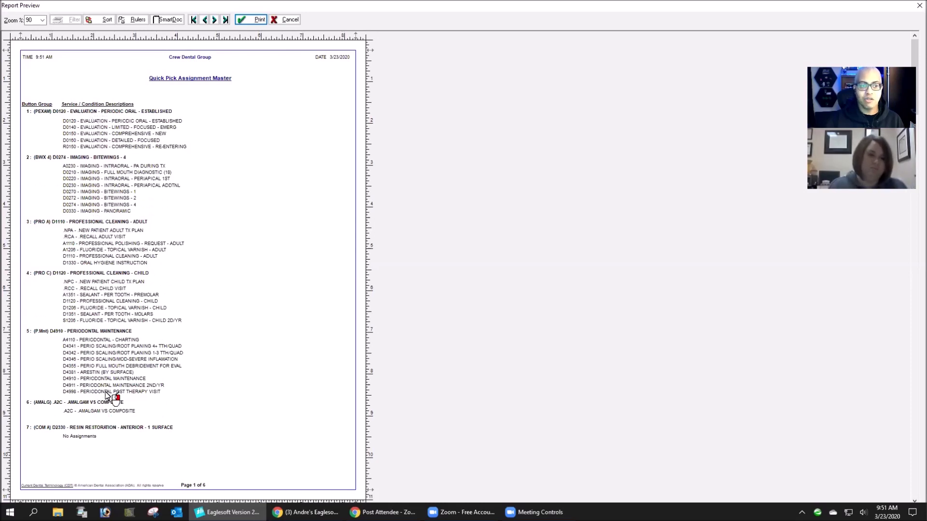
scroll(107, 395, "down", 20)
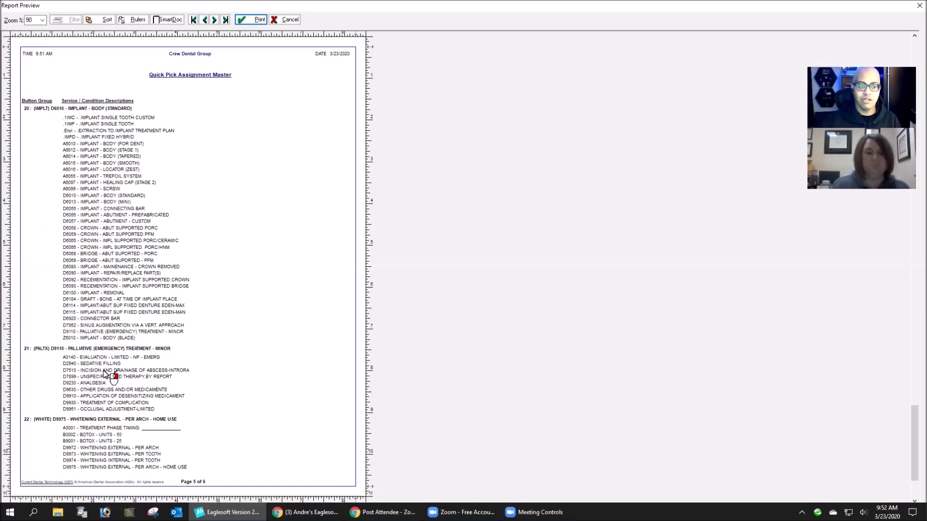
- Close the report preview and the report listing, and return to the operatory view
left_click(287, 21)
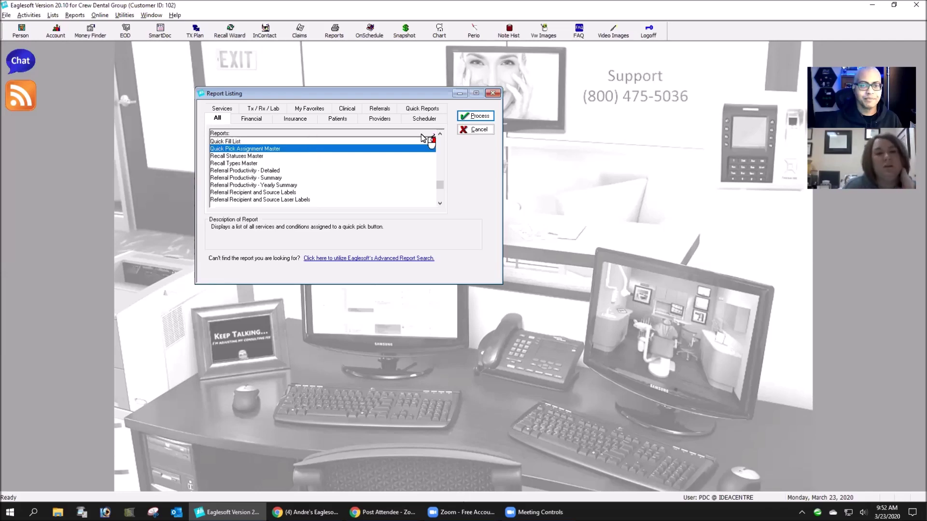
left_click(476, 130)
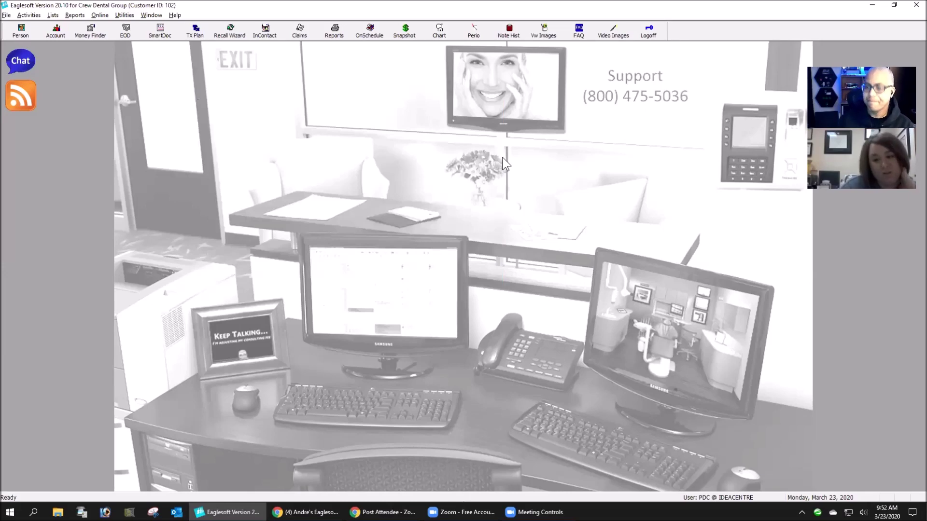
left_click(603, 321)
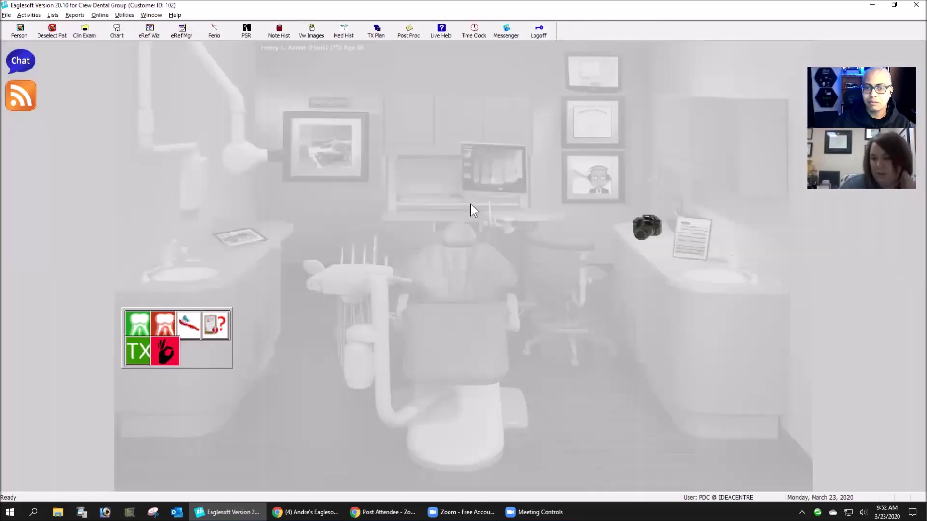
- Open the patient's chart and add a Watch Tooth condition to teeth 7 and 10 on the mesial, incisal and lingual surfaces
left_click(477, 223)
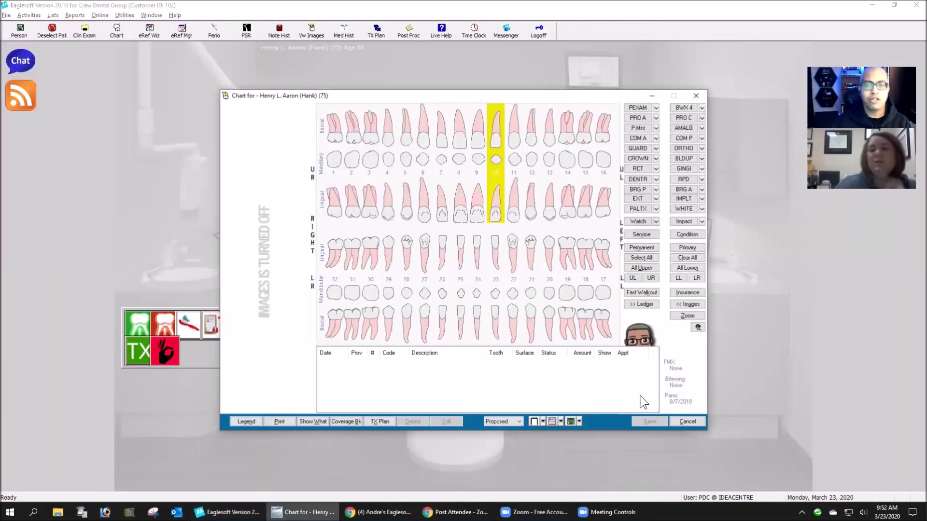
left_click(496, 196)
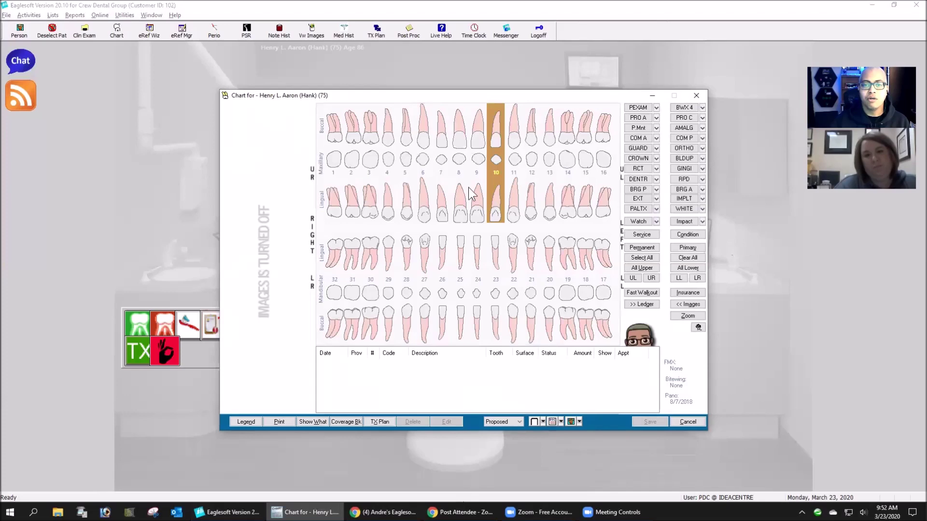
left_click(440, 170)
left_click(638, 221)
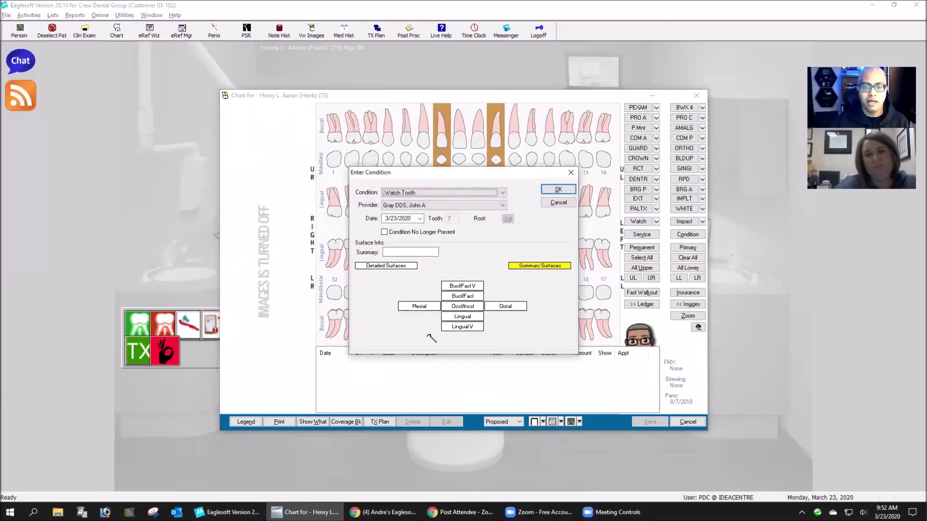
left_click(437, 306)
left_click(462, 306)
left_click(463, 316)
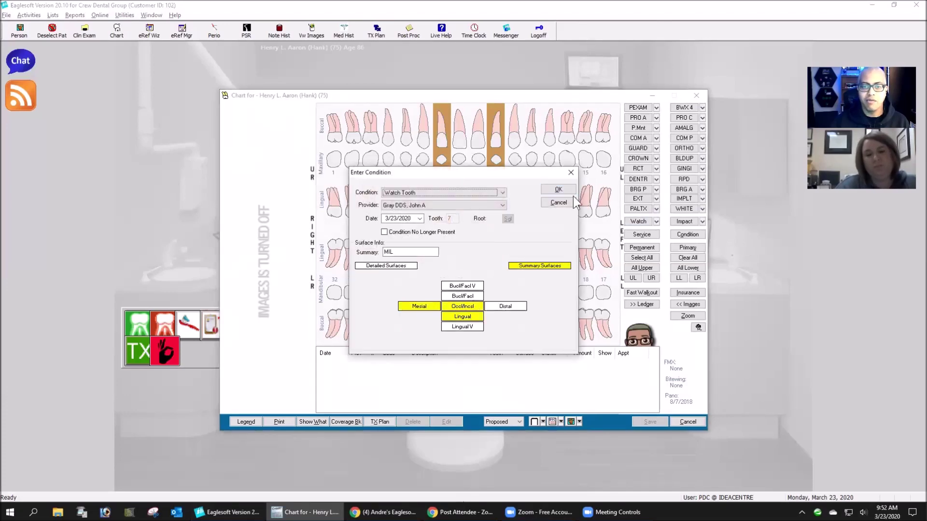
left_click(564, 192)
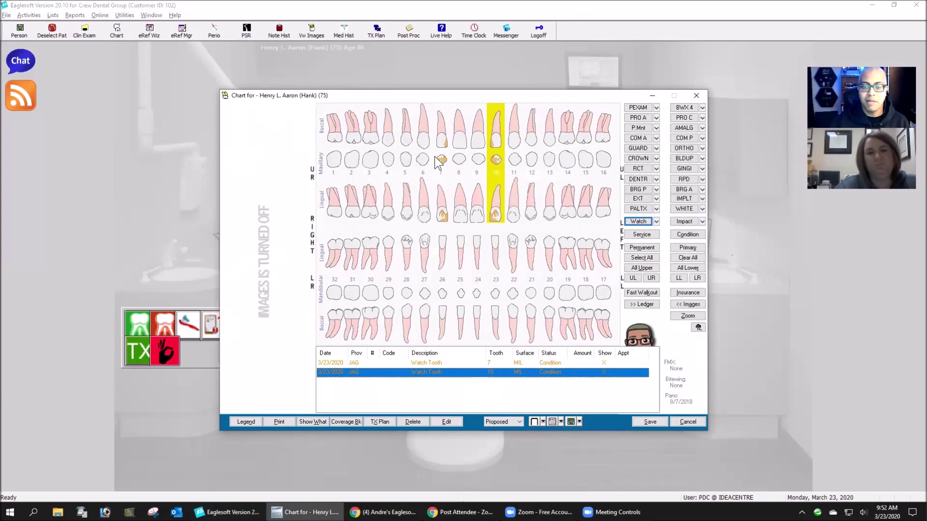
- Edit tooth 7's Watch Tooth condition and mark it as Condition No Longer Present
left_click(441, 169)
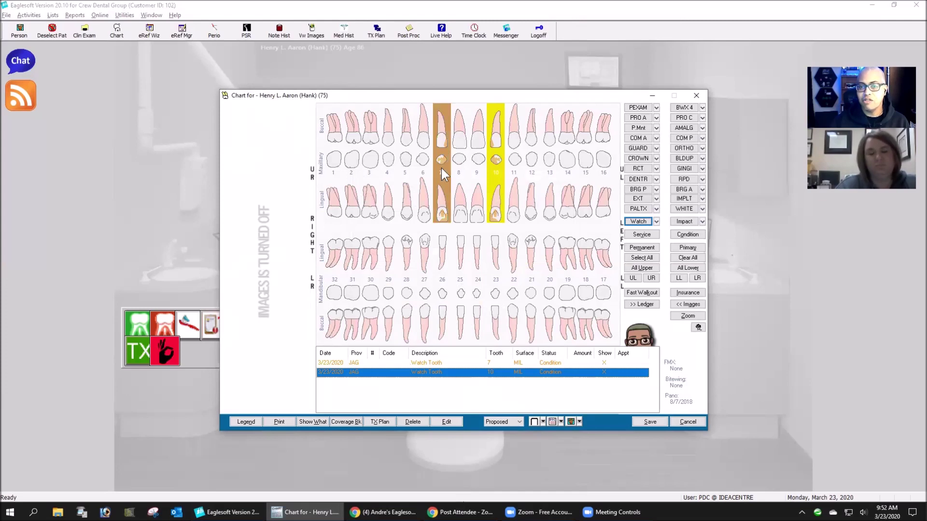
right_click(441, 169)
mouse_move(480, 198)
left_click(529, 195)
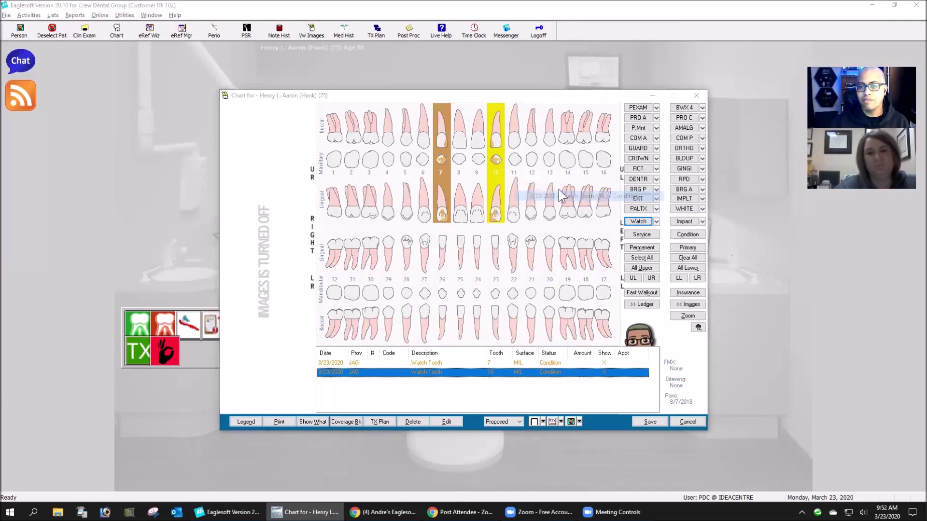
left_click(388, 231)
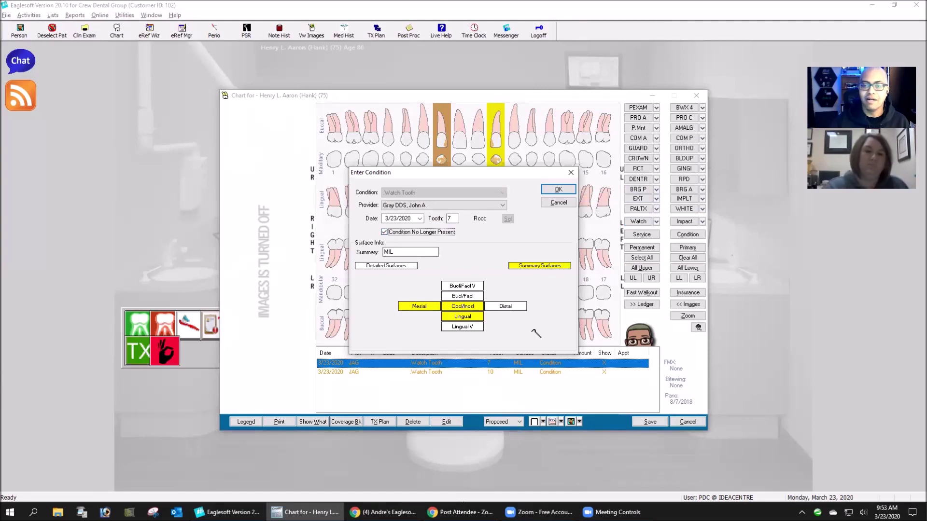
left_click(556, 190)
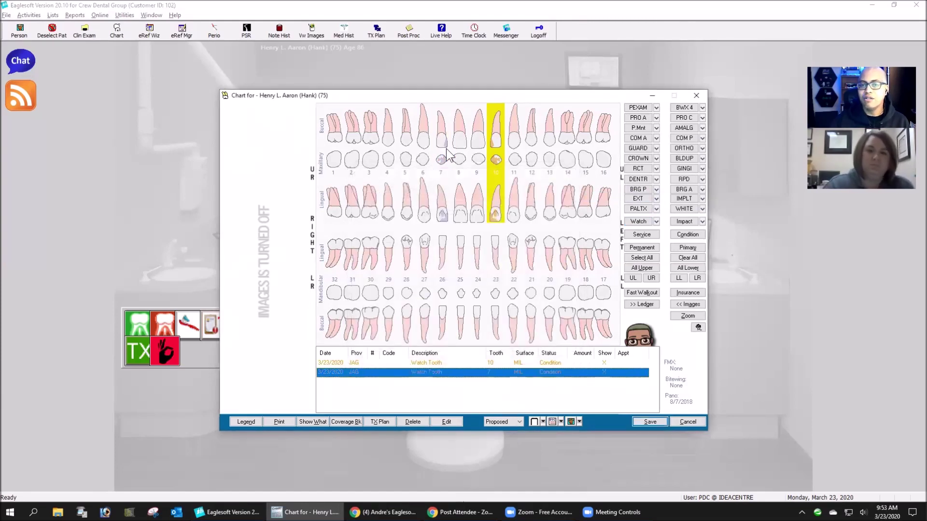
- Chart the condition Abscess - Periapical on tooth 4 from the Conditions List
left_click(388, 148)
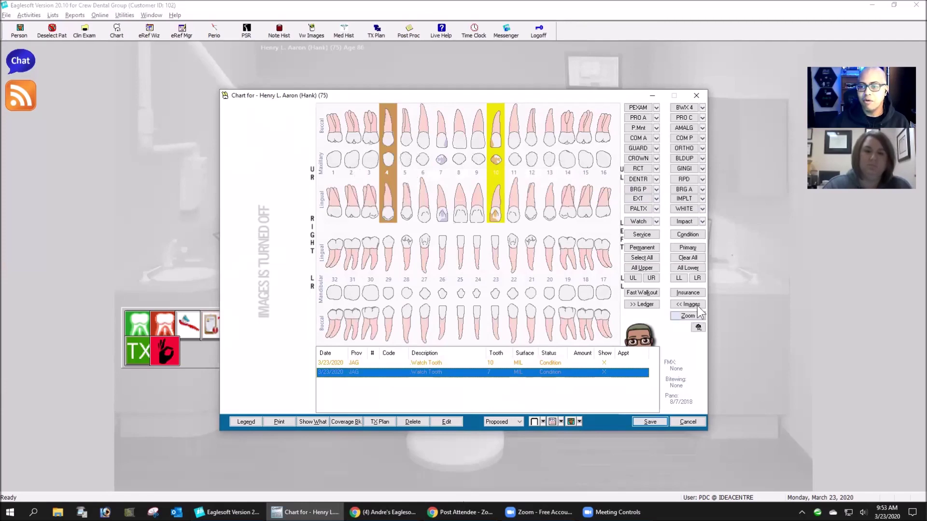
left_click(687, 235)
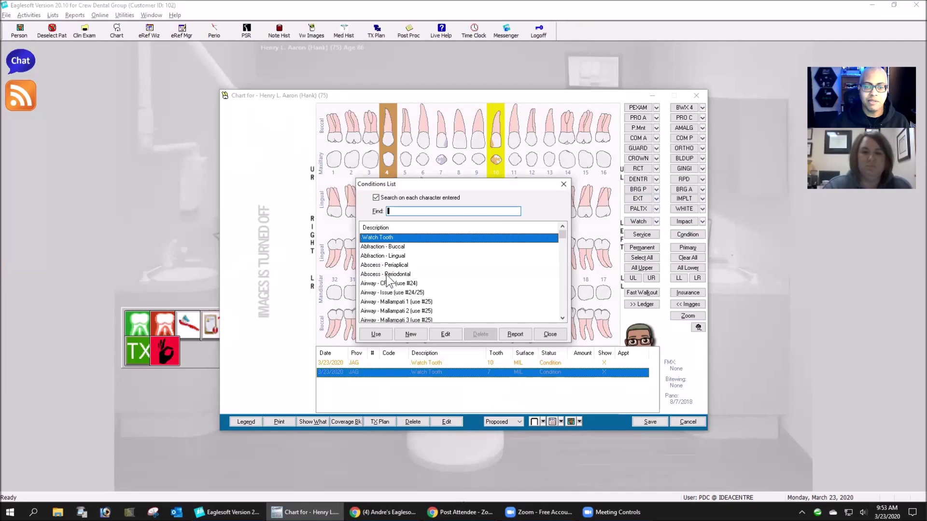
left_click(387, 264)
left_click(376, 334)
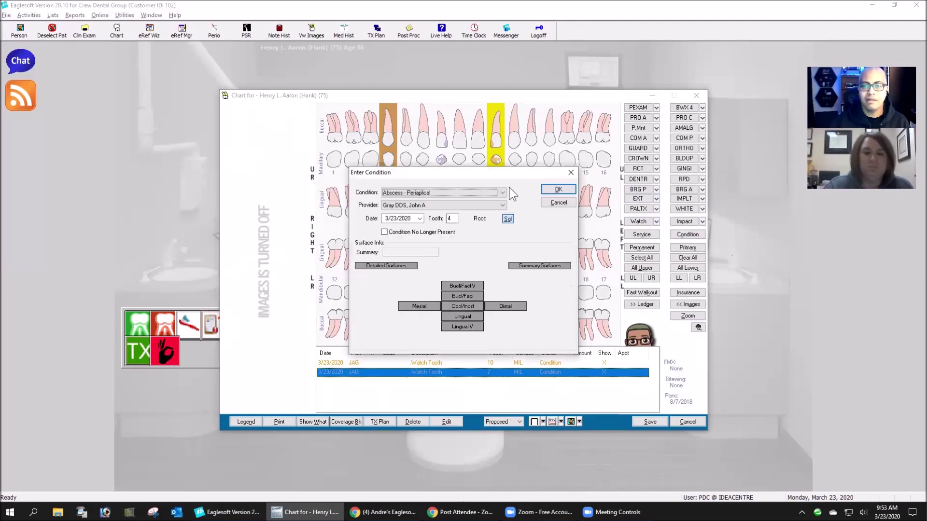
left_click(556, 190)
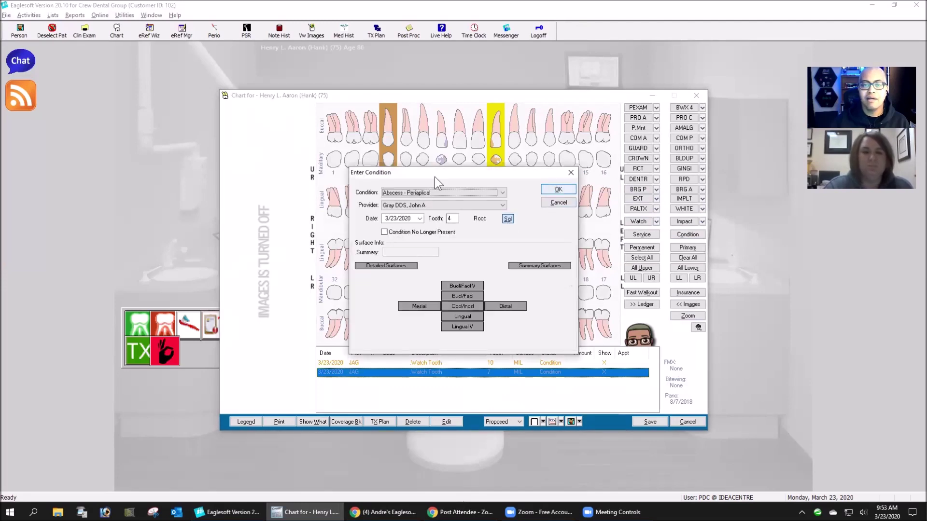
- Edit tooth 4's periapical abscess condition and mark it as Condition No Longer Present
right_click(390, 137)
mouse_move(417, 161)
left_click(540, 160)
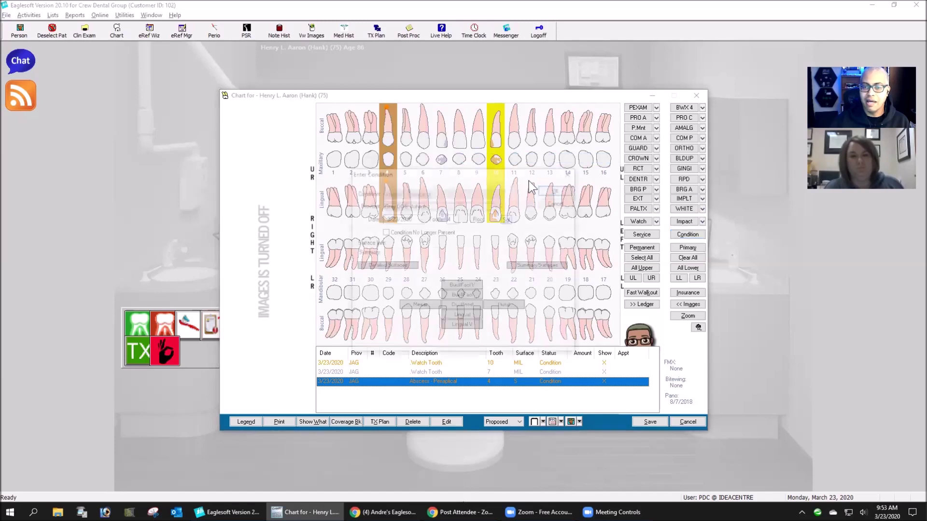
left_click(385, 232)
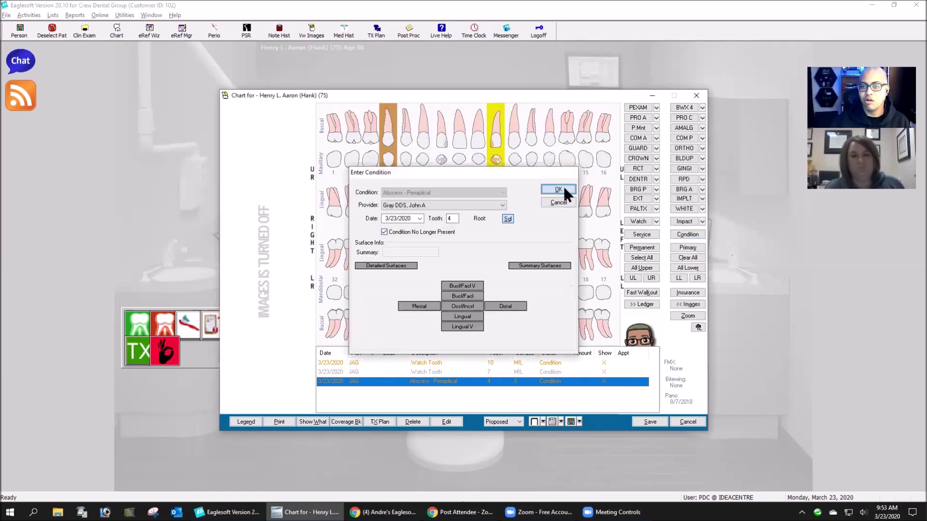
left_click(562, 190)
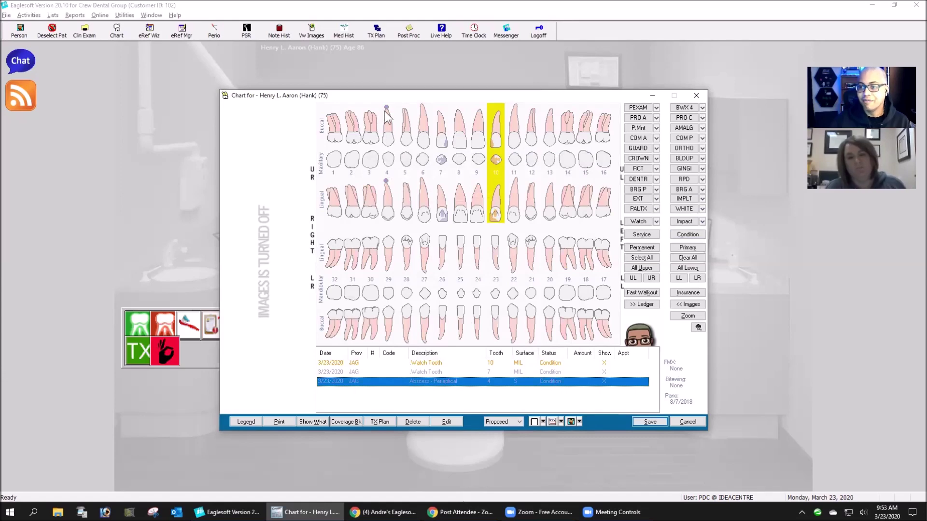
- Delete the Watch Tooth condition charted on tooth 10
right_click(498, 157)
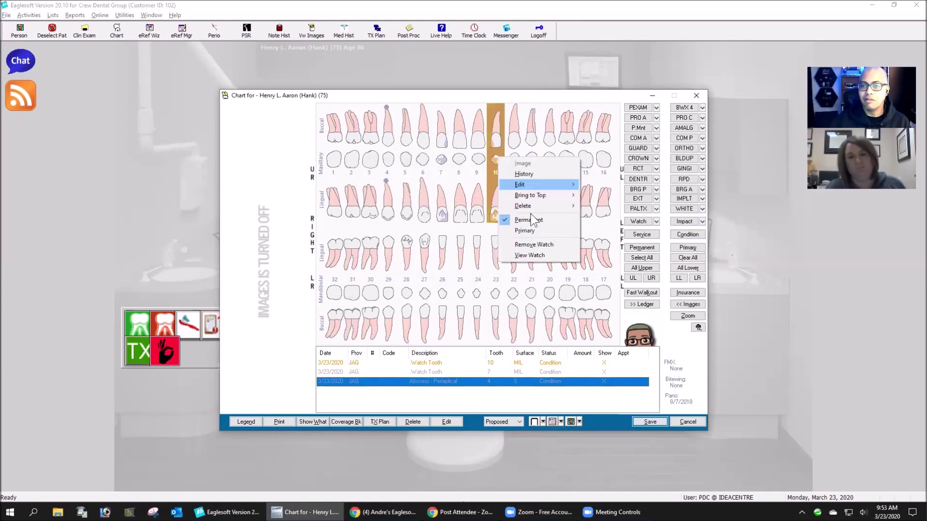
mouse_move(555, 205)
left_click(636, 206)
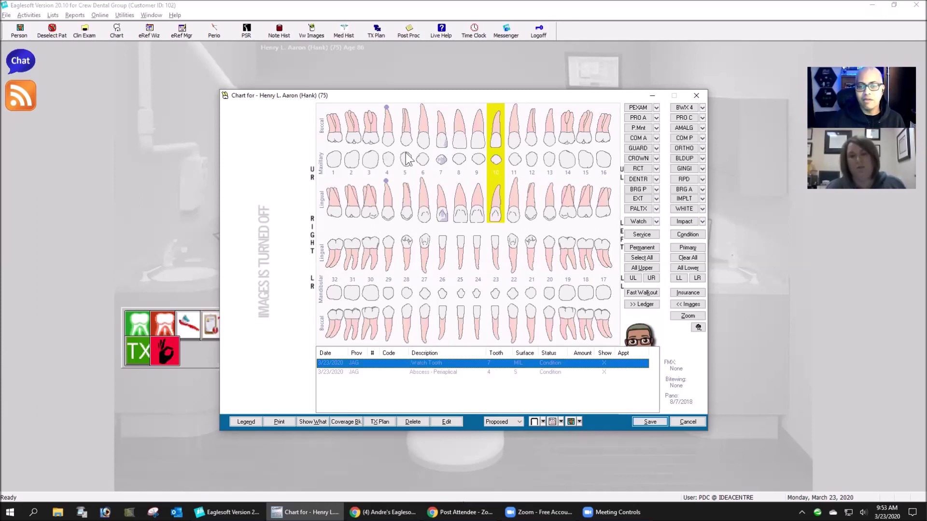
- Reopen tooth 4's periapical abscess condition to review its Condition No Longer Present setting, and close the entry
right_click(389, 172)
mouse_move(420, 198)
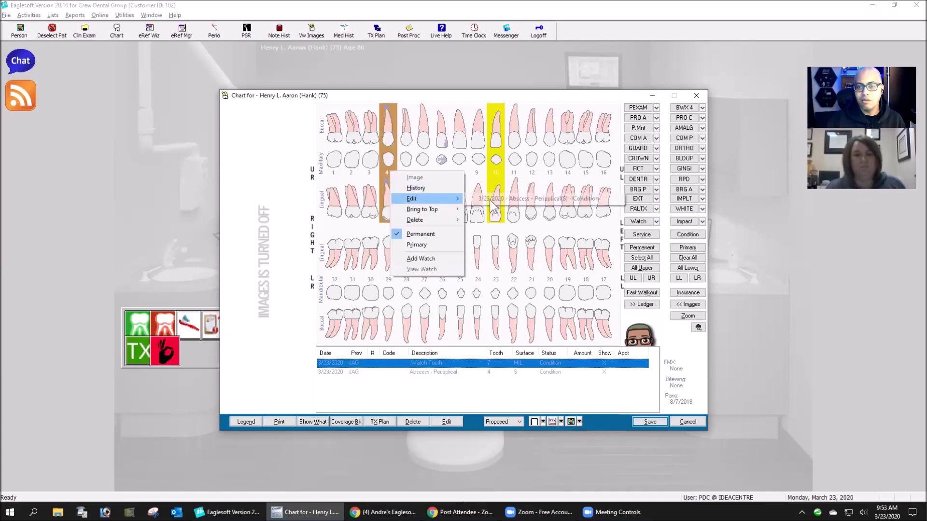
left_click(530, 201)
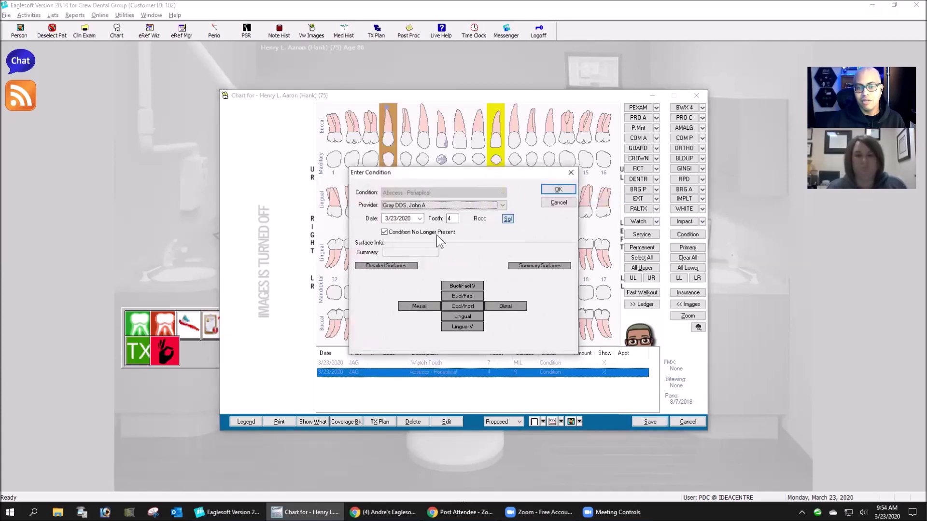
left_click(384, 233)
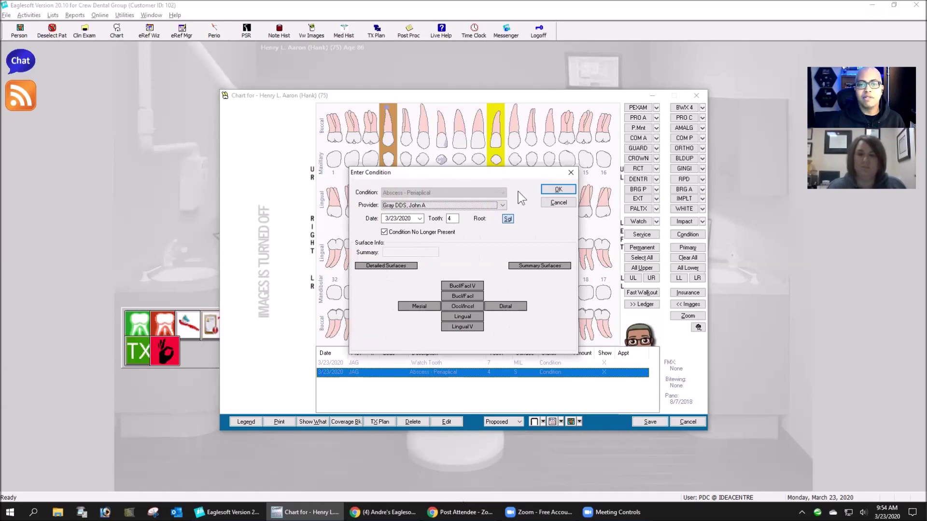
left_click(571, 193)
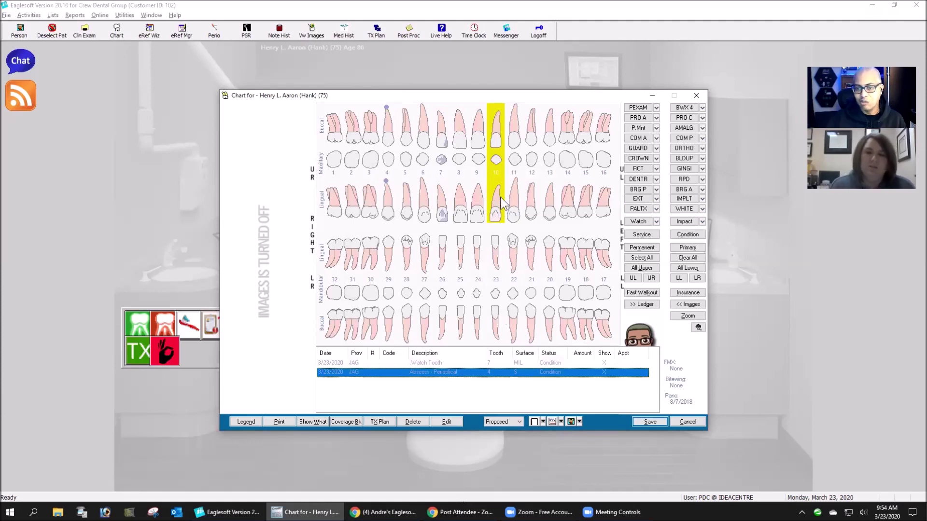
- Remove the watch highlight from tooth 10
right_click(496, 172)
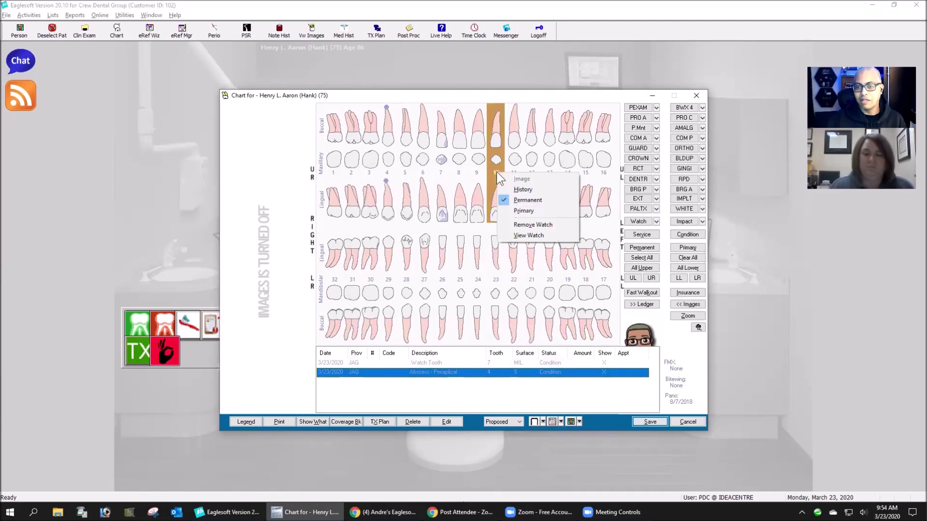
left_click(534, 226)
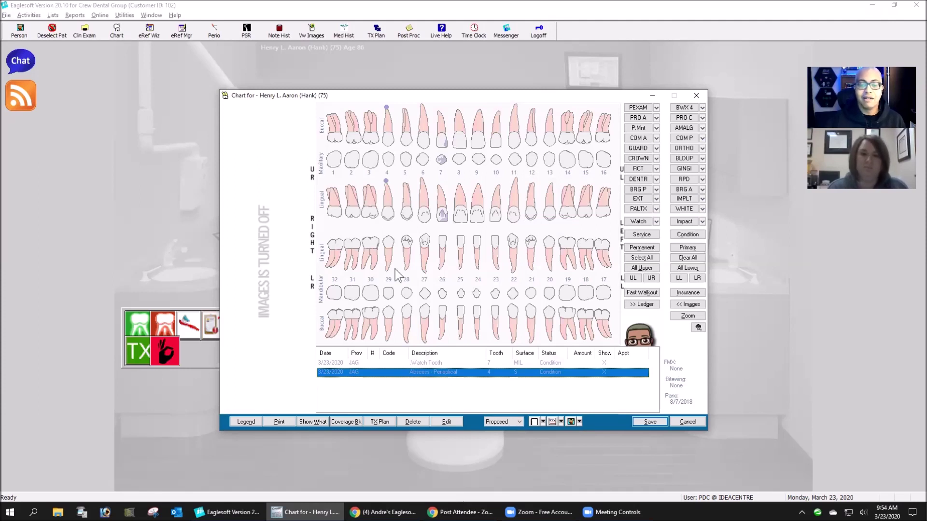
- Leave this chart without saving its changes and bring up the chart of another patient with existing dental work
left_click(571, 421)
double_click(335, 239)
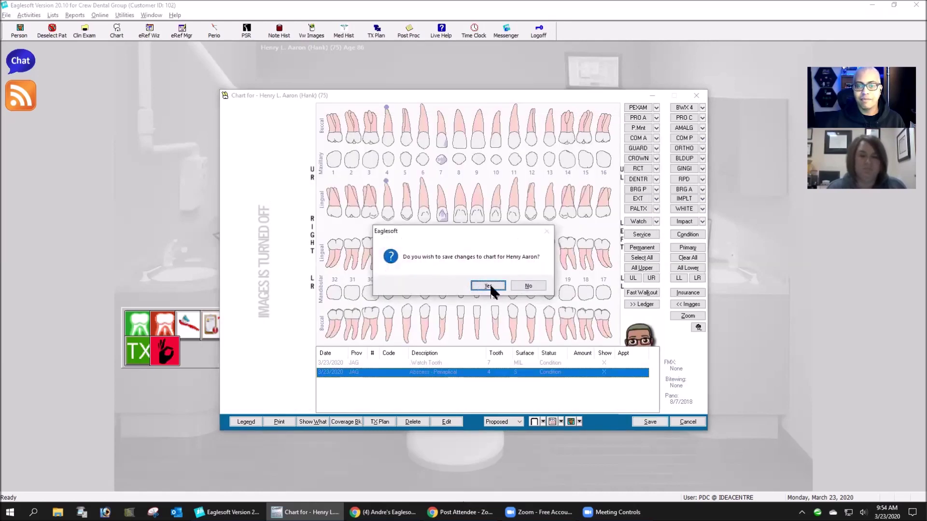
left_click(528, 286)
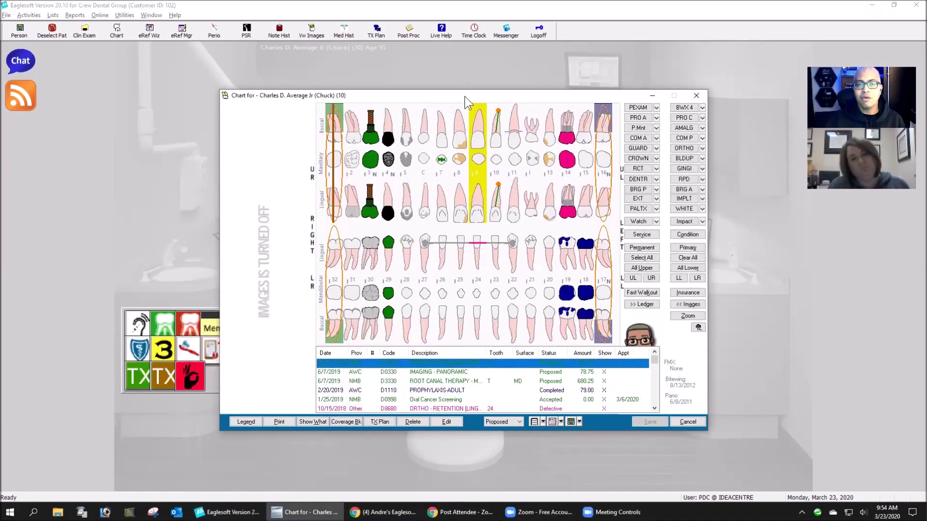
- Open the history for tooth 4 and examine its entries, including the 4/15/2011 note
left_click_drag(528, 100, 581, 71)
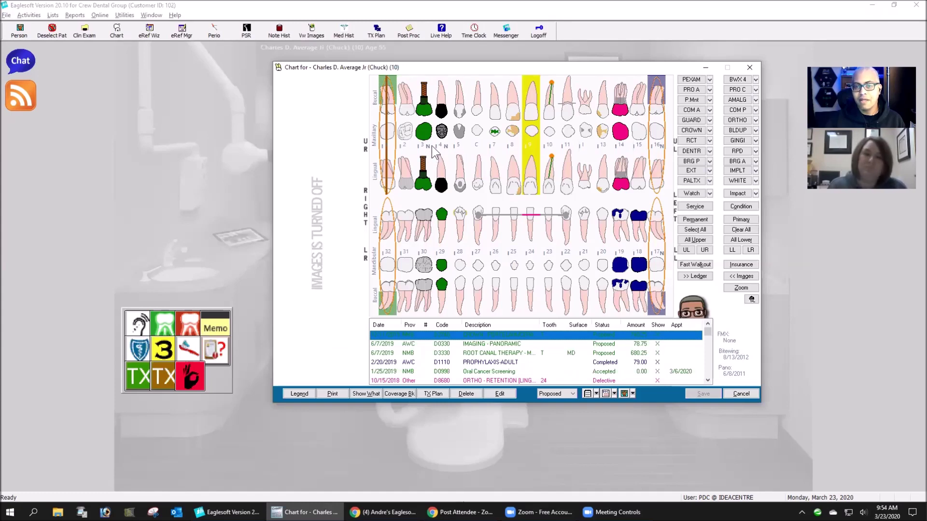
right_click(440, 147)
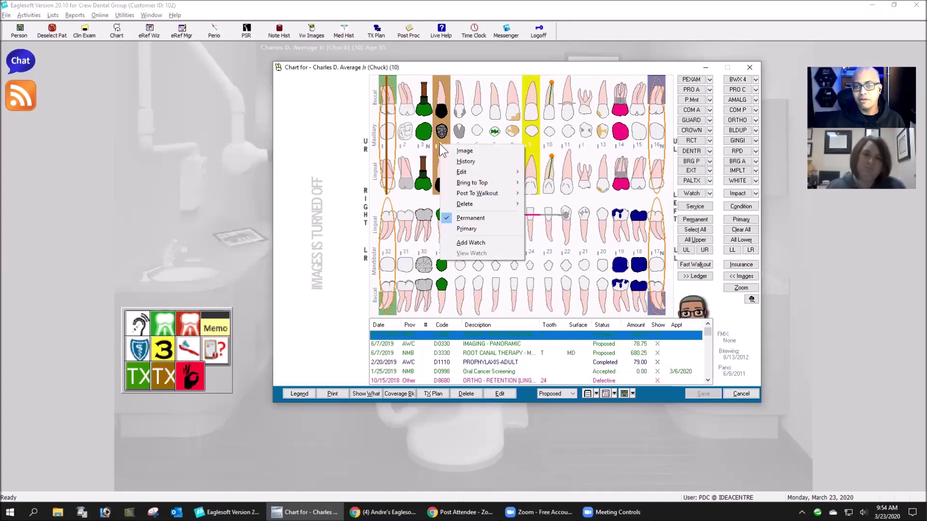
left_click(462, 161)
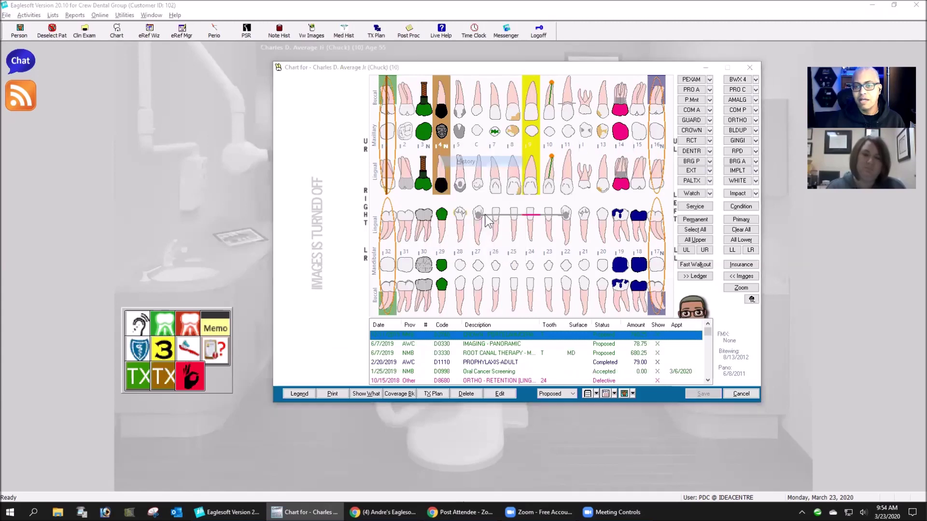
left_click(296, 225)
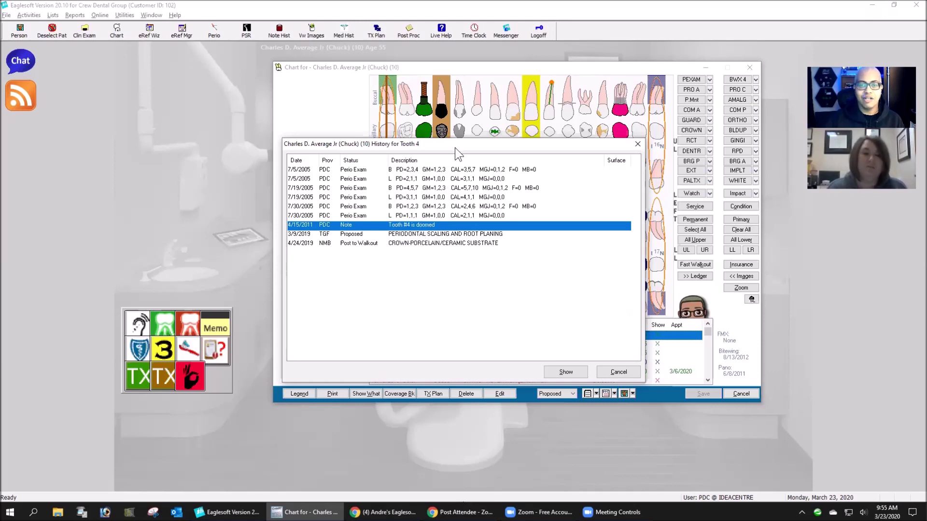
left_click_drag(455, 147, 464, 182)
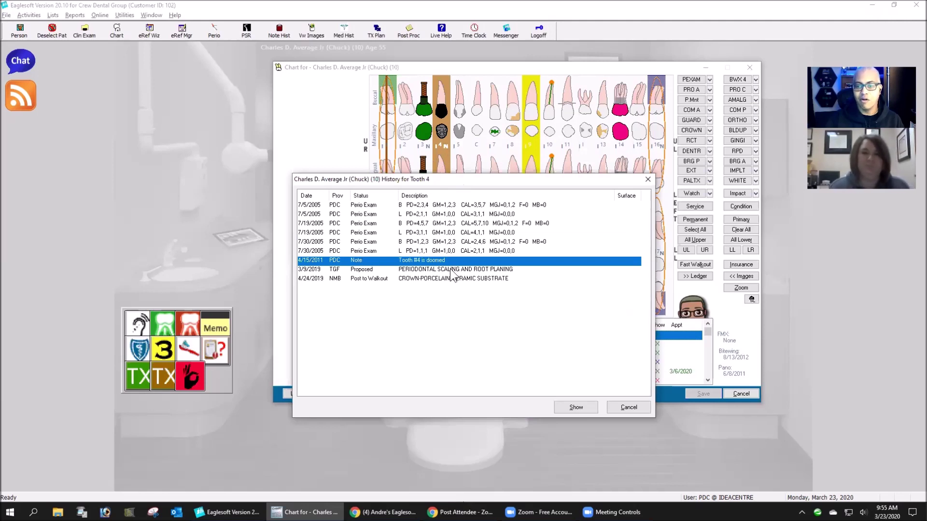
- Filter perio exams out of tooth 4's history, close the history and deselect the tooth
left_click(584, 408)
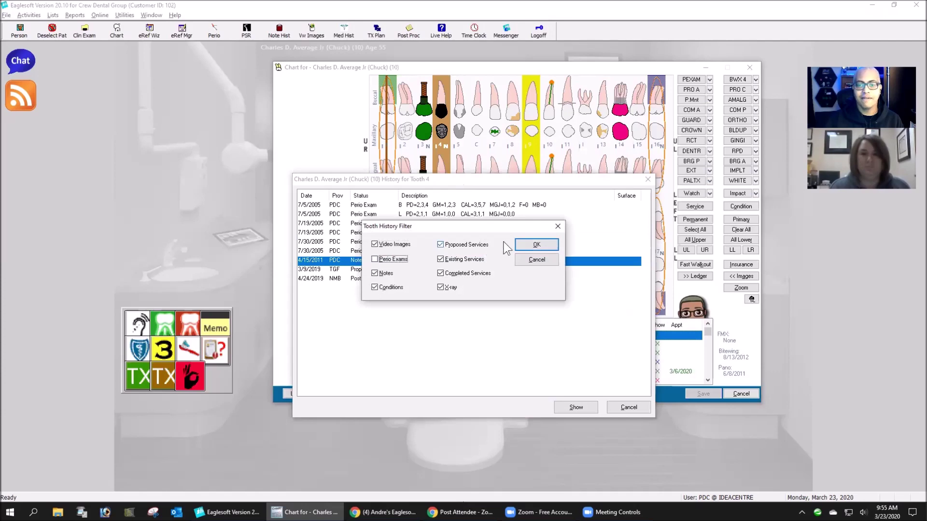
left_click(536, 245)
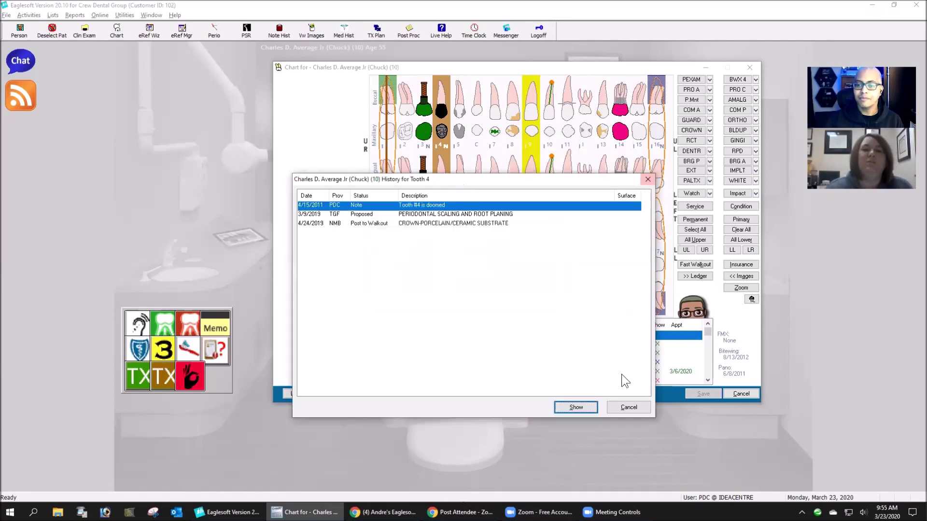
left_click(641, 406)
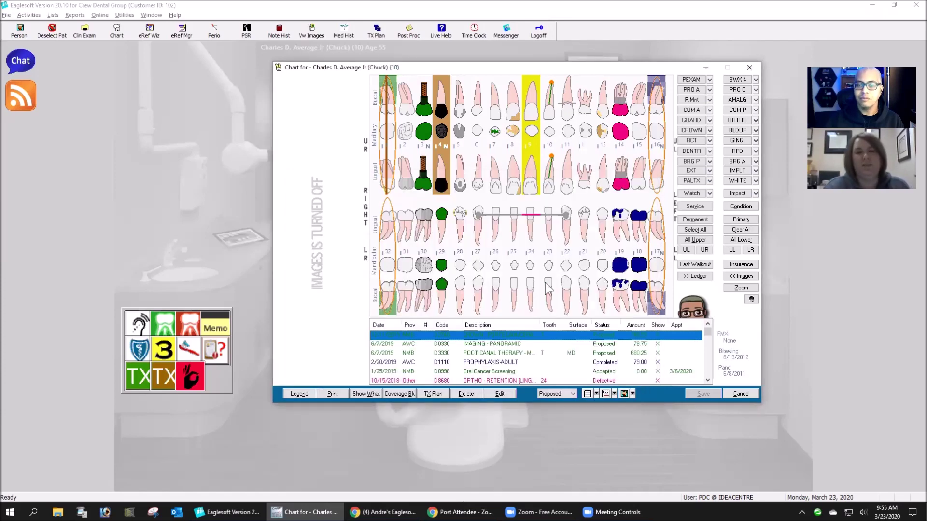
left_click(441, 183)
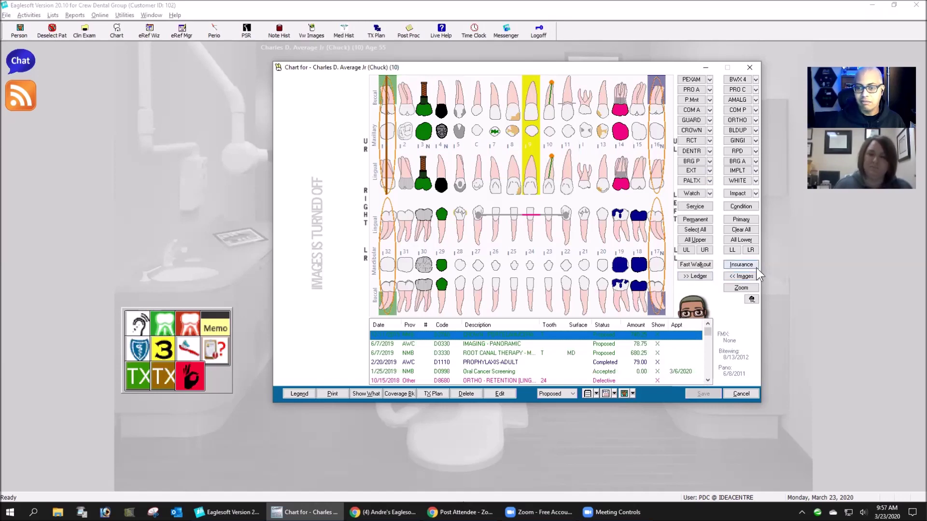
- Open the patient's Edit record from within the chart, look it over and leave it without changes
left_click(633, 393)
left_click(630, 397)
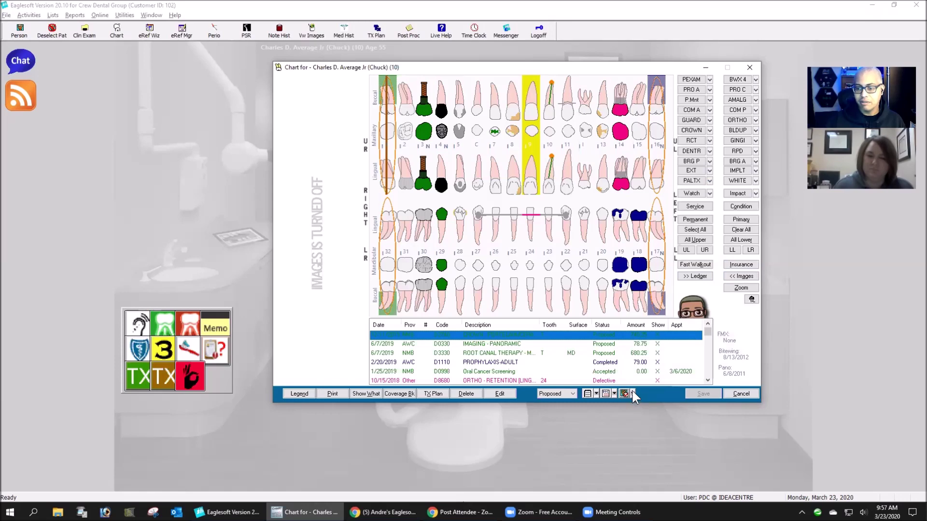
left_click(654, 394)
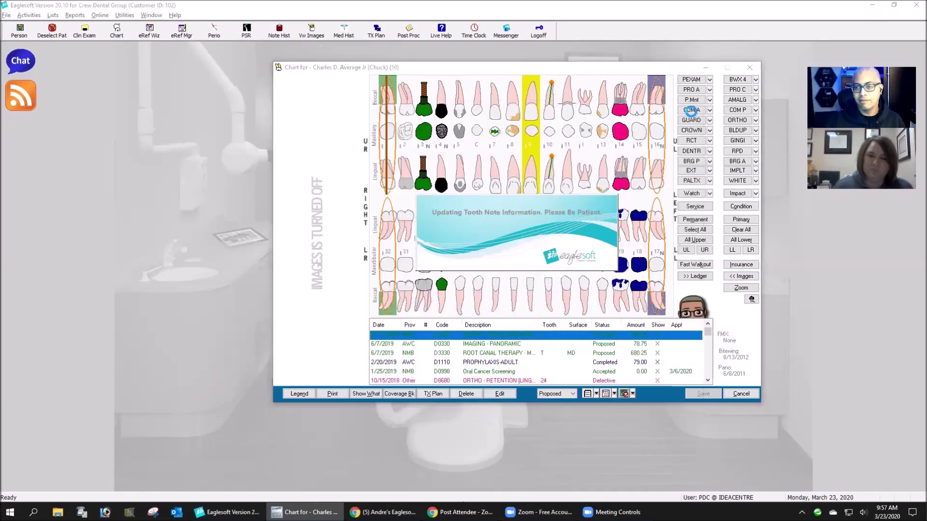
left_click(625, 394)
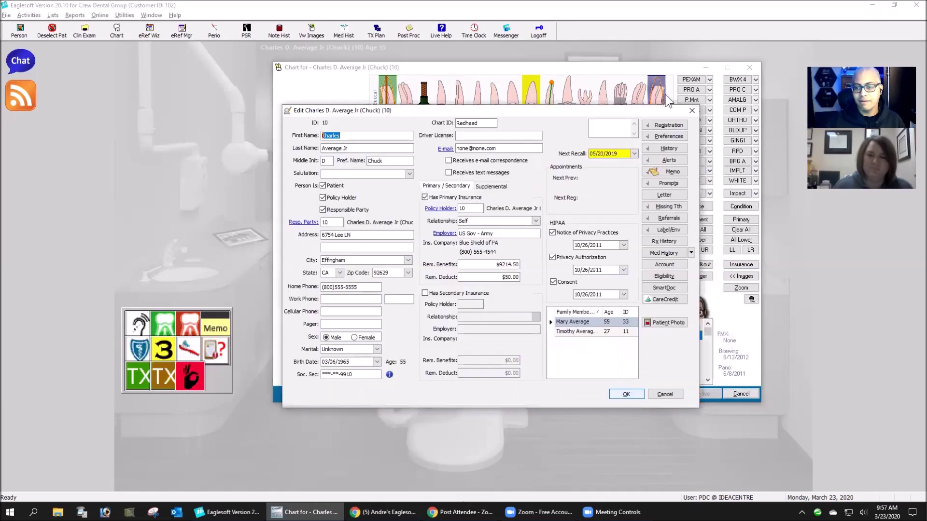
left_click(659, 393)
- Open the patient's images in Advanced Imaging from the chart, view the exam list and return to the chart
left_click(633, 394)
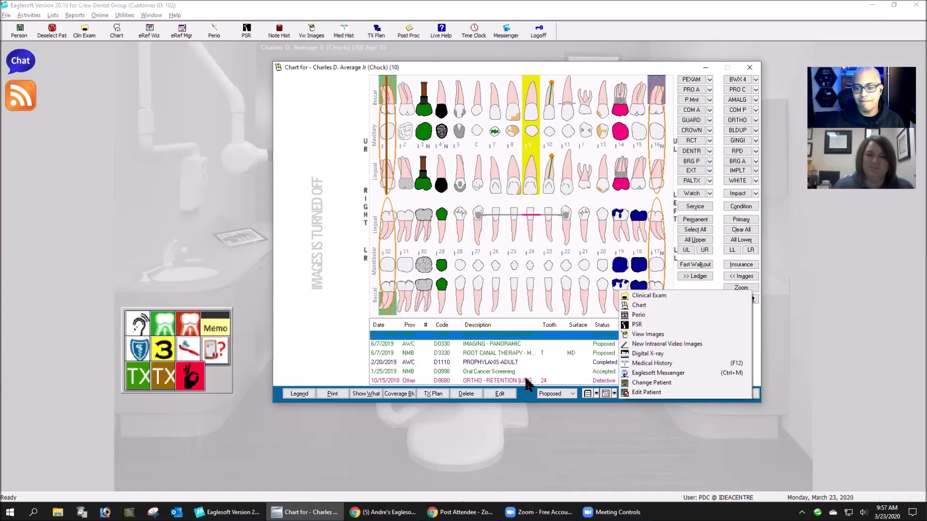
left_click(655, 336)
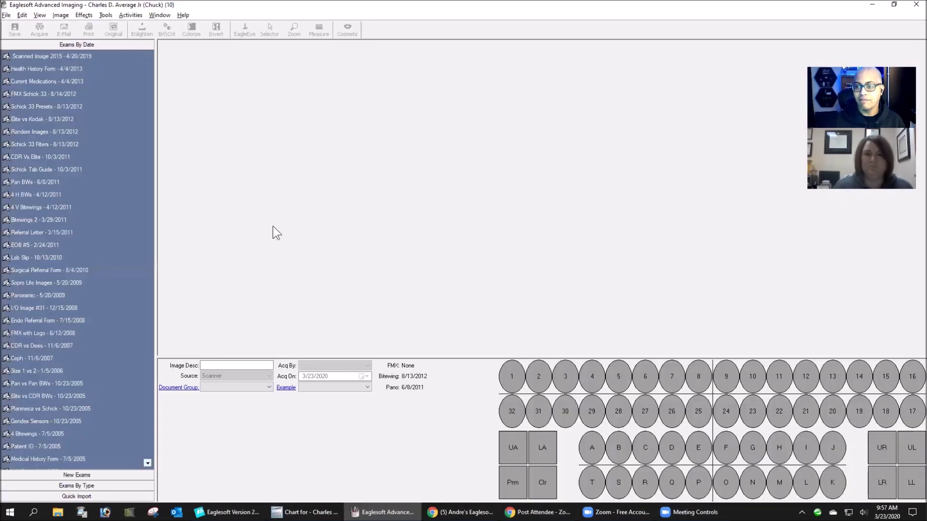
left_click(915, 6)
- Reposition the chart window, turn on its images display, and browse the images linked to tooth 3
left_click_drag(601, 68, 575, 96)
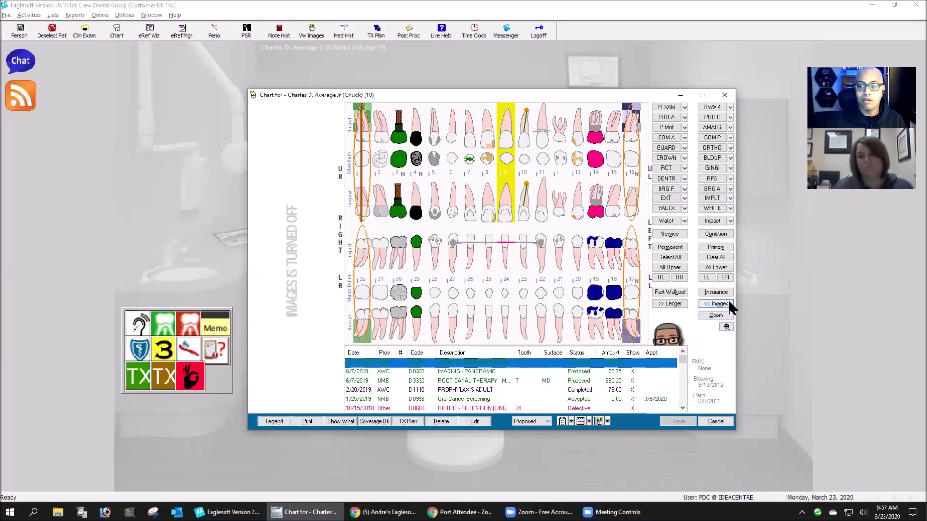
left_click(717, 303)
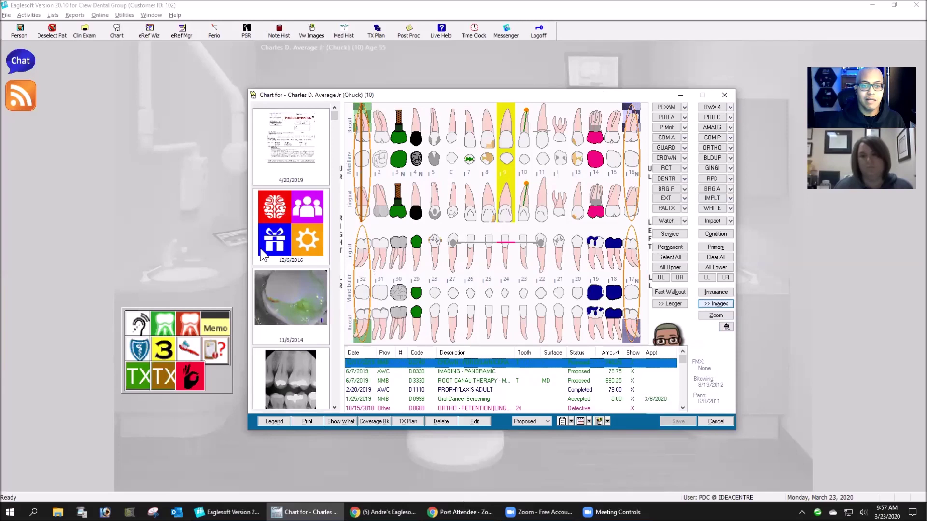
left_click(400, 164)
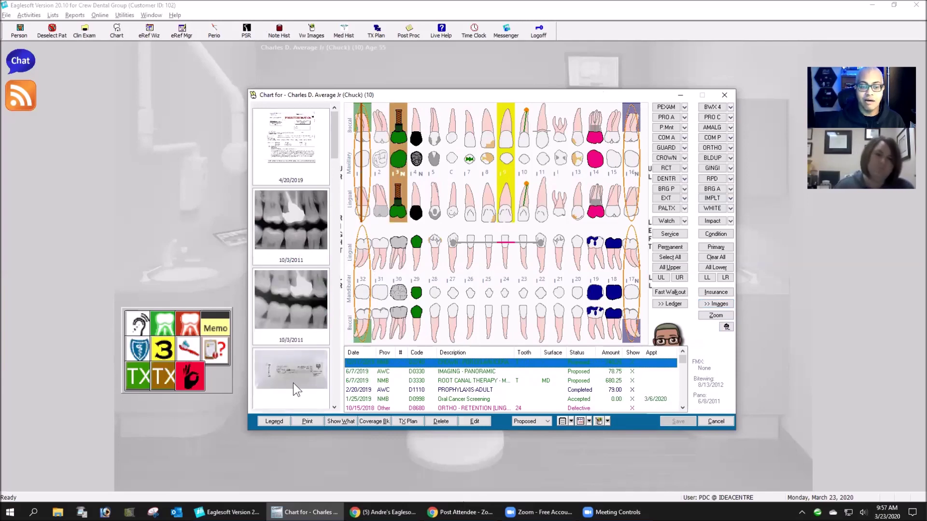
scroll(289, 374, "down", 3)
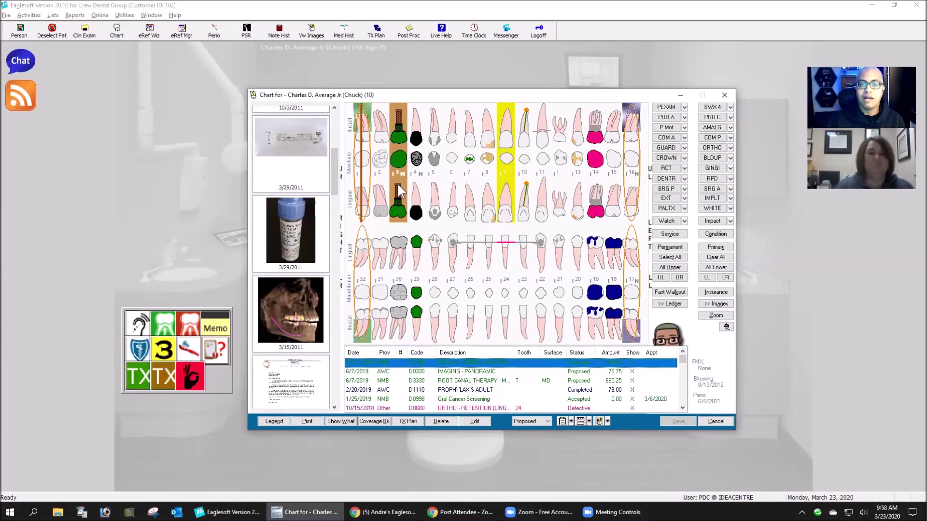
scroll(397, 208, "up", 3)
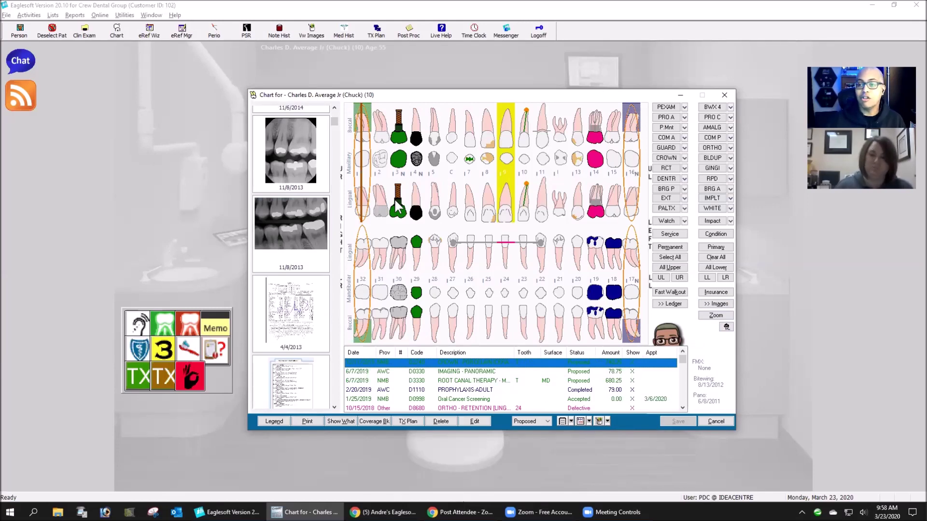
- View the images linked to tooth 7 and to tooth 1, then browse all images with no tooth selected
left_click(471, 164)
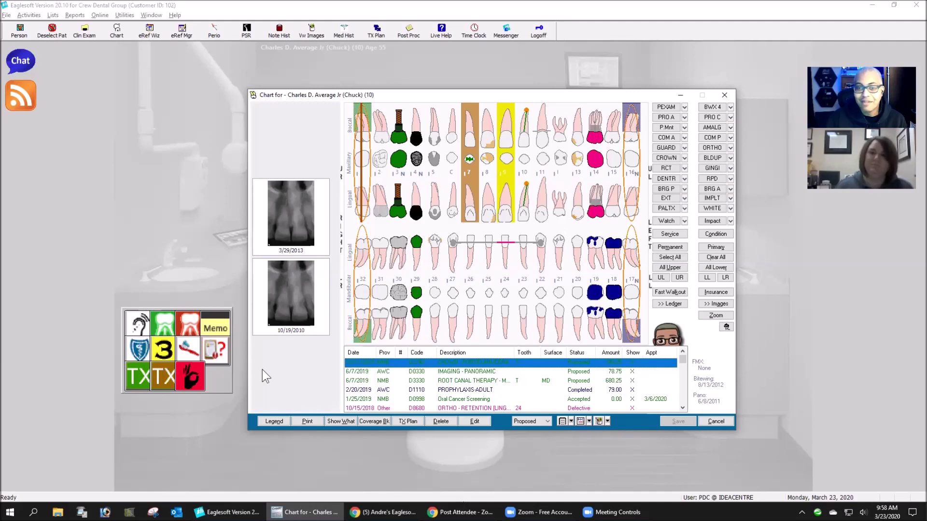
left_click(477, 188)
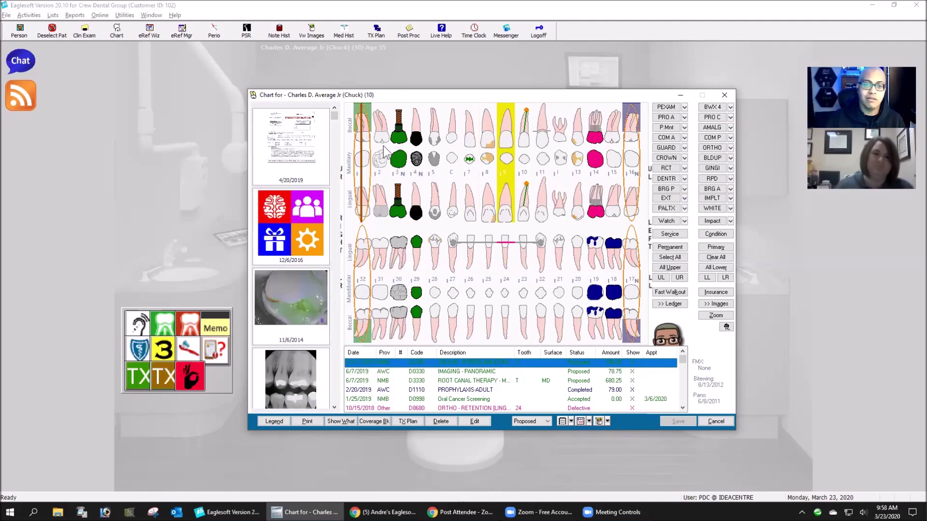
left_click(361, 158)
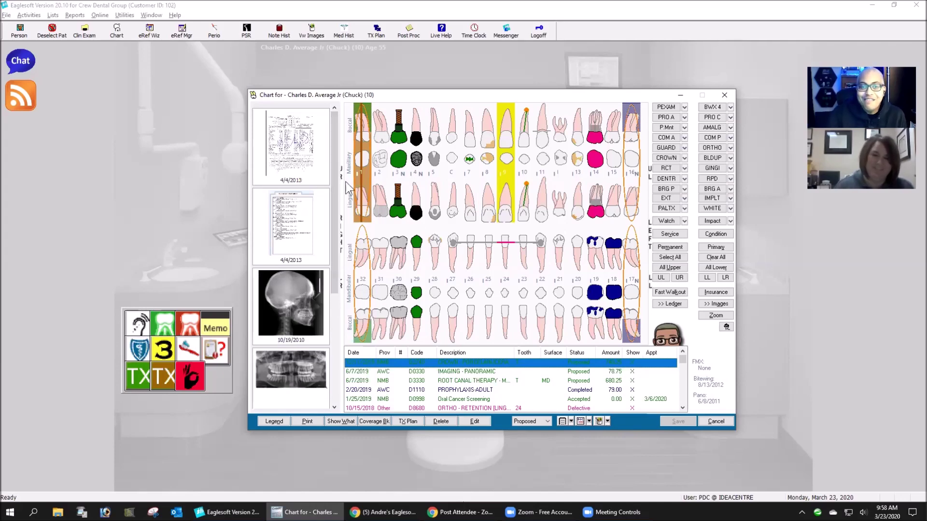
left_click(361, 198)
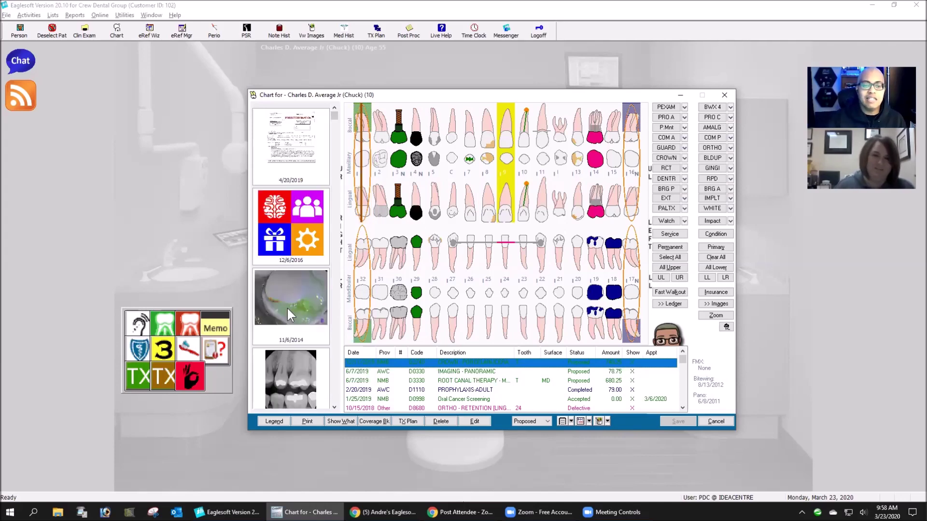
scroll(287, 306, "down", 6)
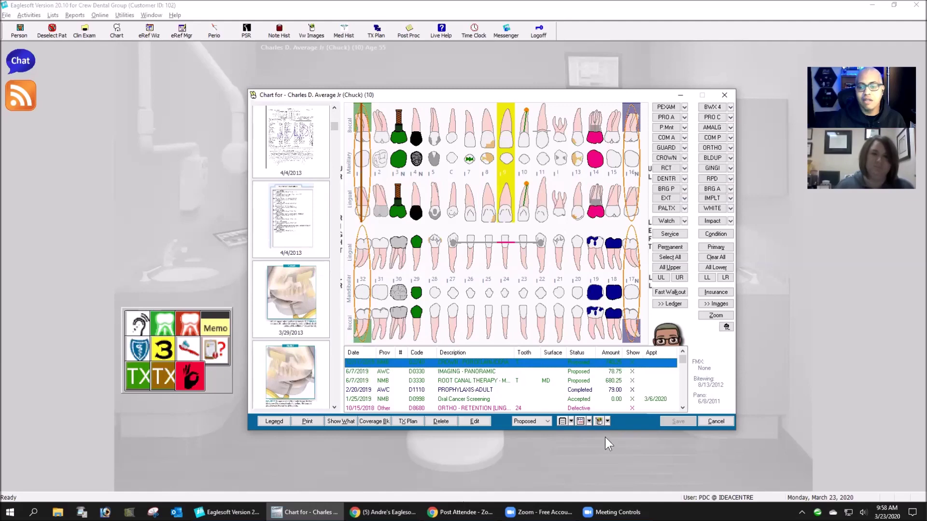
- Open the patient's SmartDoc documents from the chart, view the recent documents and return to the start of the chart's images
left_click(580, 421)
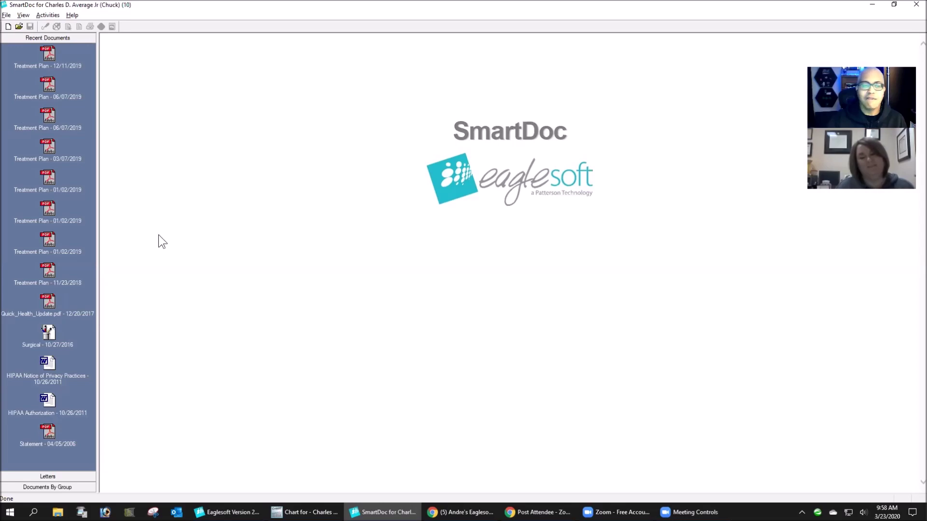
left_click(916, 4)
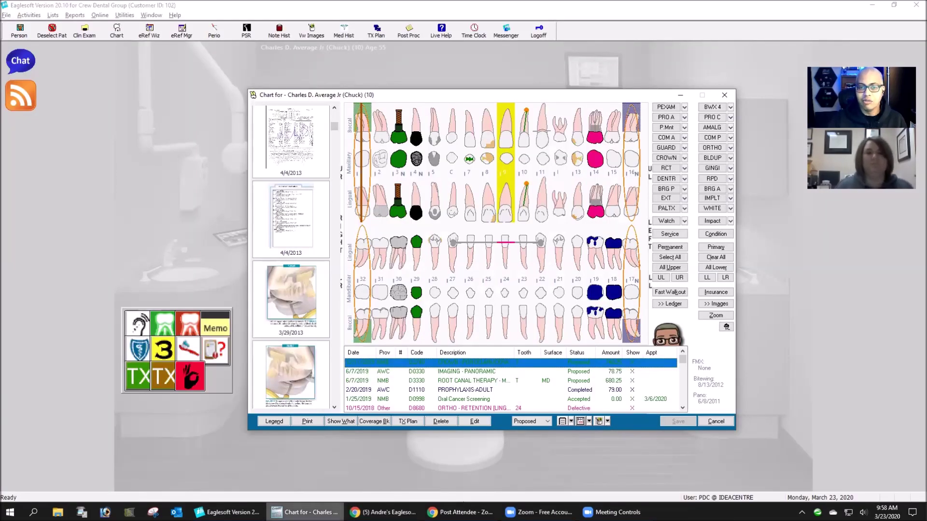
left_click_drag(335, 124, 335, 114)
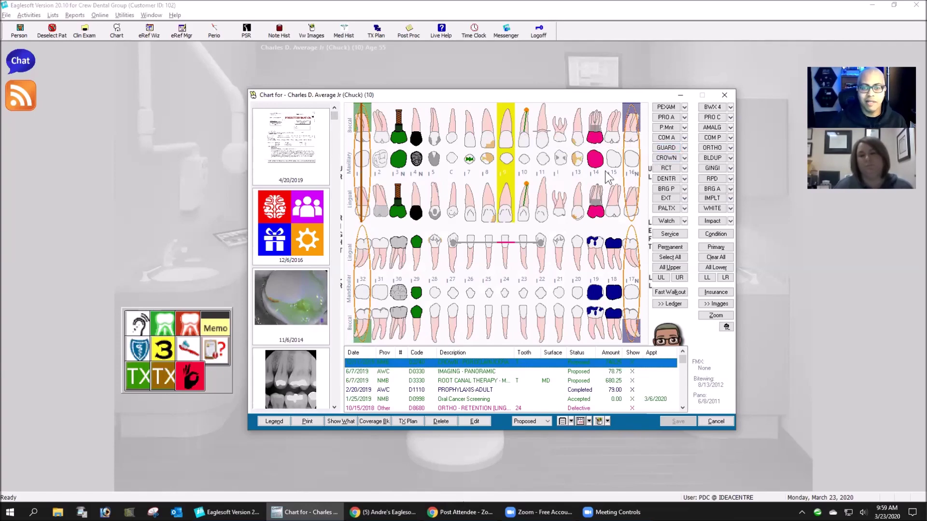
- Examine the images linked to tooth 2 and then to tooth 3, deselecting each tooth after viewing
left_click(384, 188)
scroll(299, 299, "down", 3)
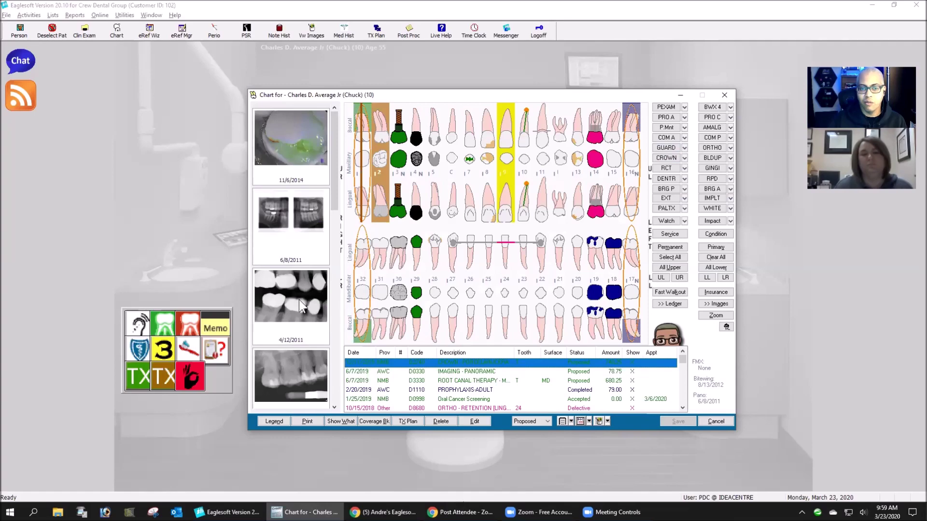
left_click(380, 217)
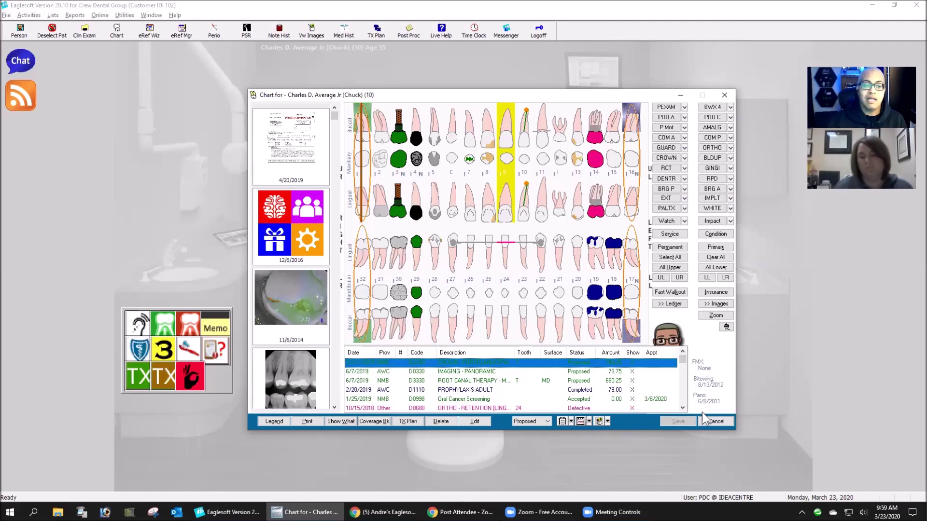
left_click(397, 186)
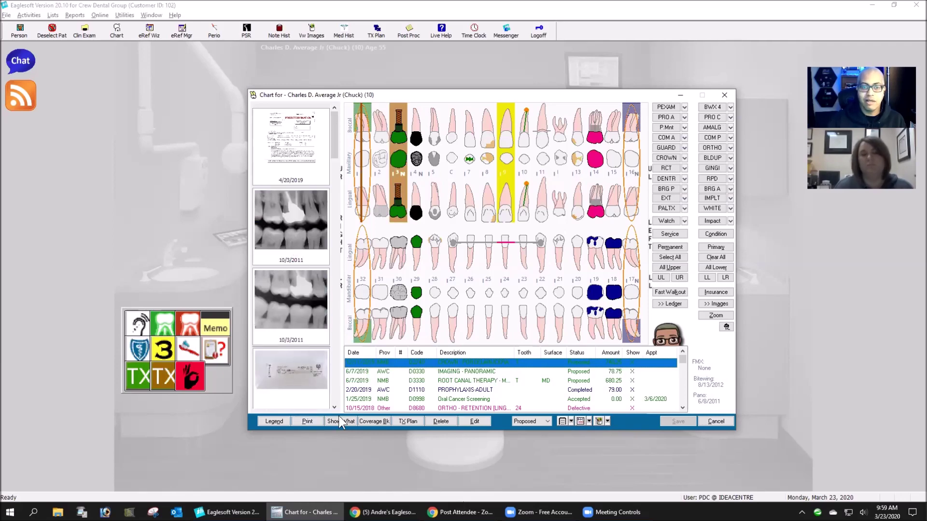
scroll(297, 345, "down", 1)
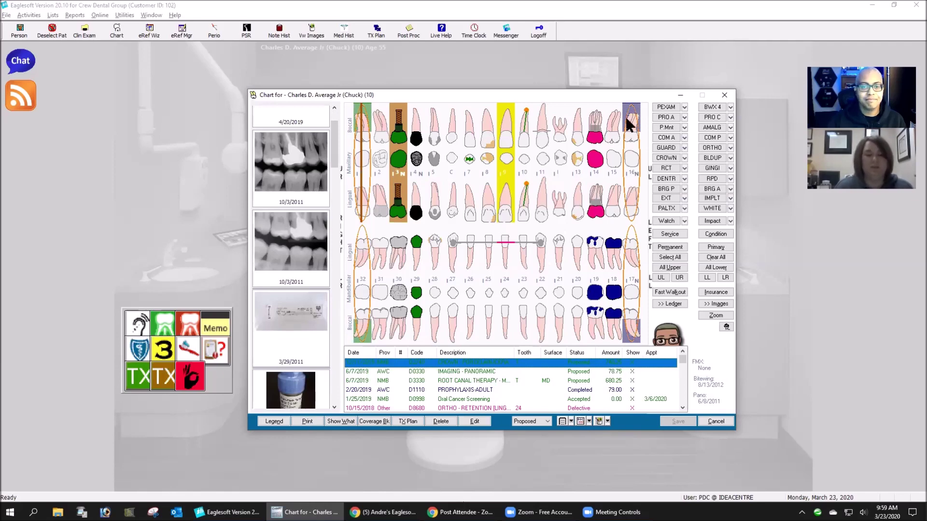
left_click(399, 173)
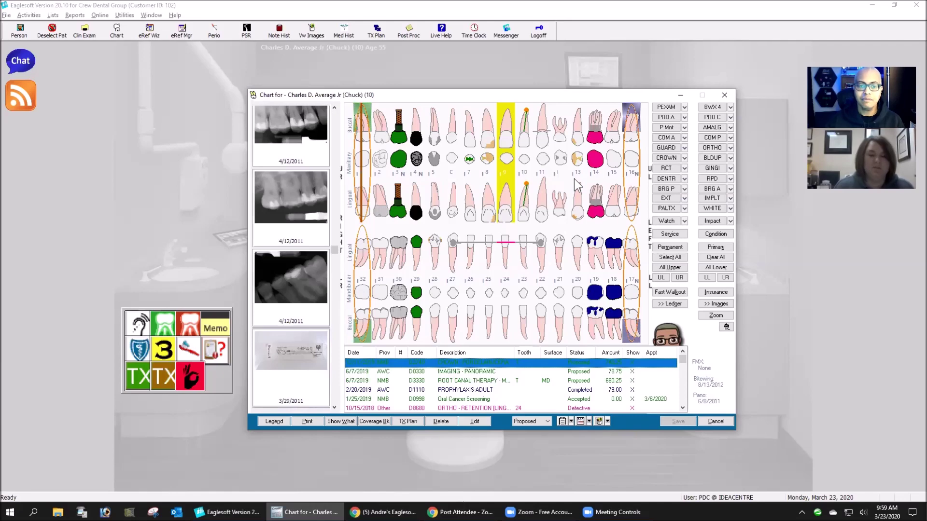
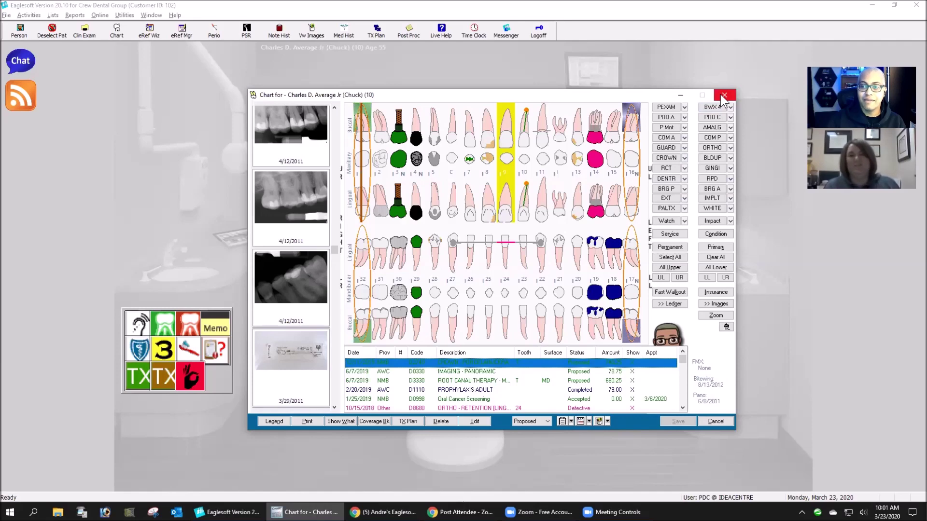
- Close the patient's chart and switch from the clinical virtual screen to the front office screen
left_click(724, 97)
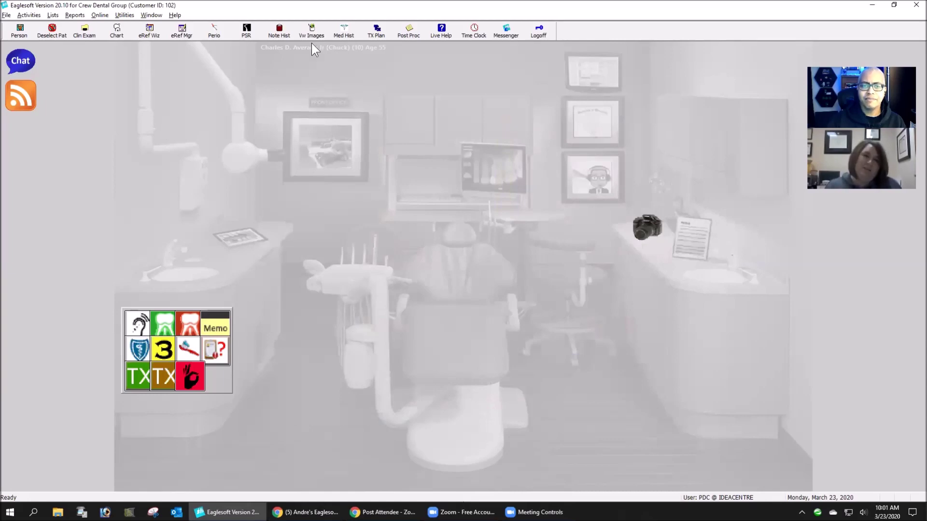
left_click(328, 102)
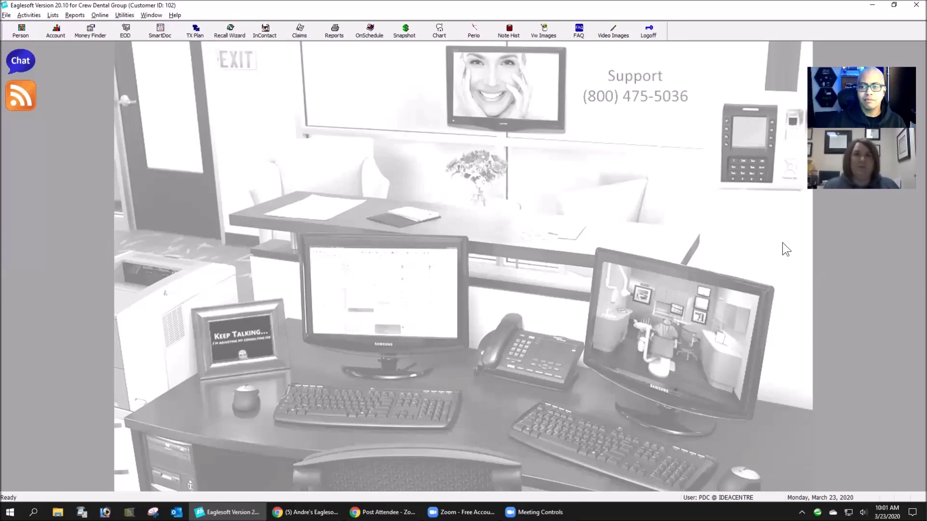
left_click(651, 347)
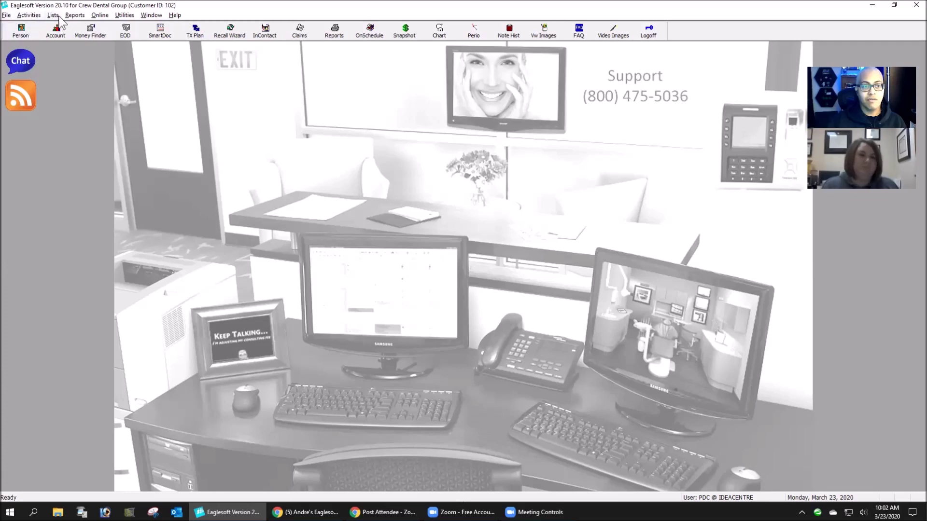
- In the Medical History Alerts list, turn off Use Indicator on Appointments for the AIDS/HIV Positive alert and save it
left_click(57, 16)
mouse_move(111, 262)
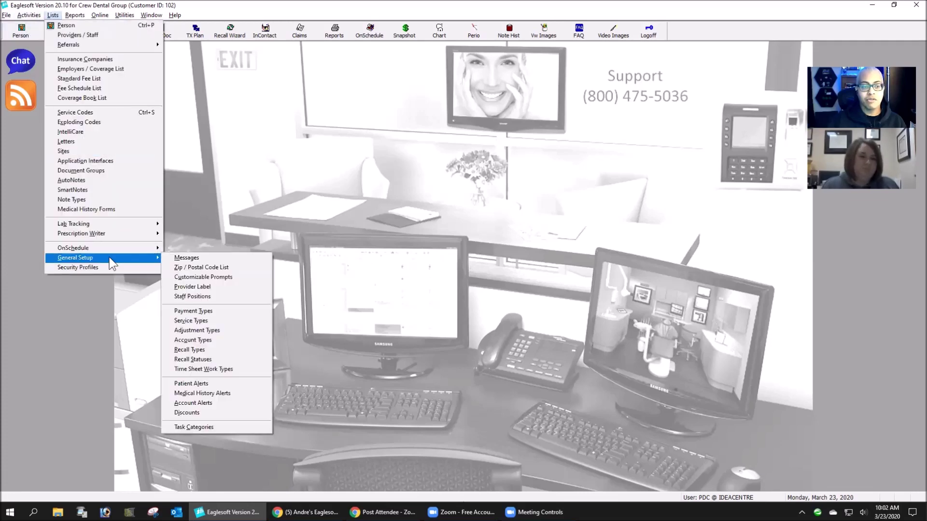
left_click(235, 396)
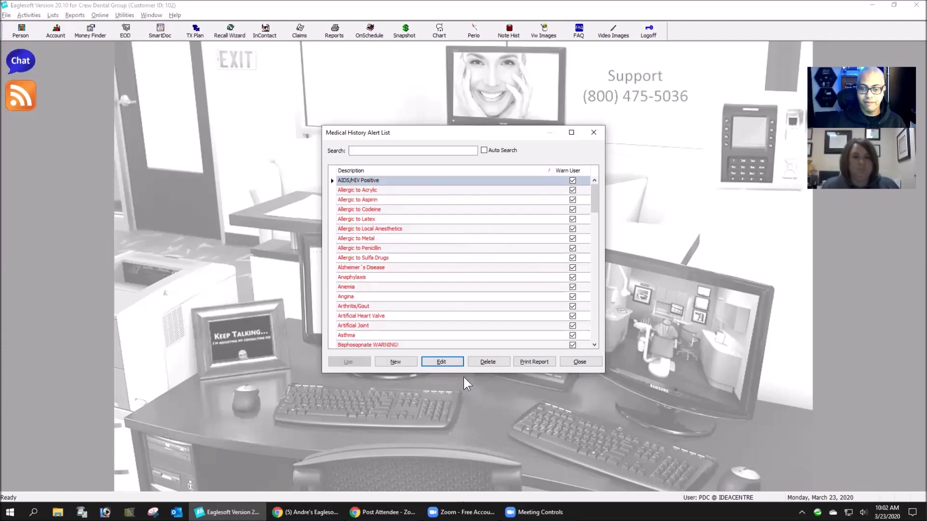
left_click(457, 363)
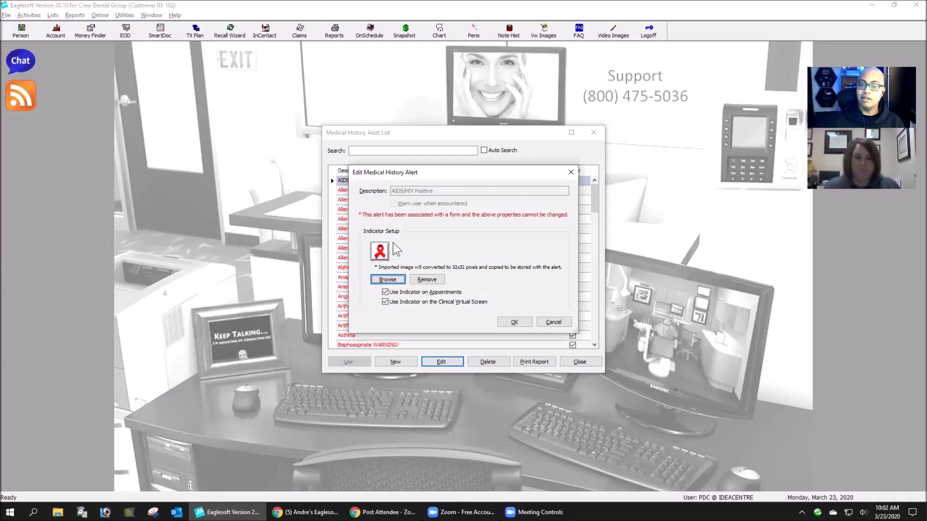
left_click(386, 292)
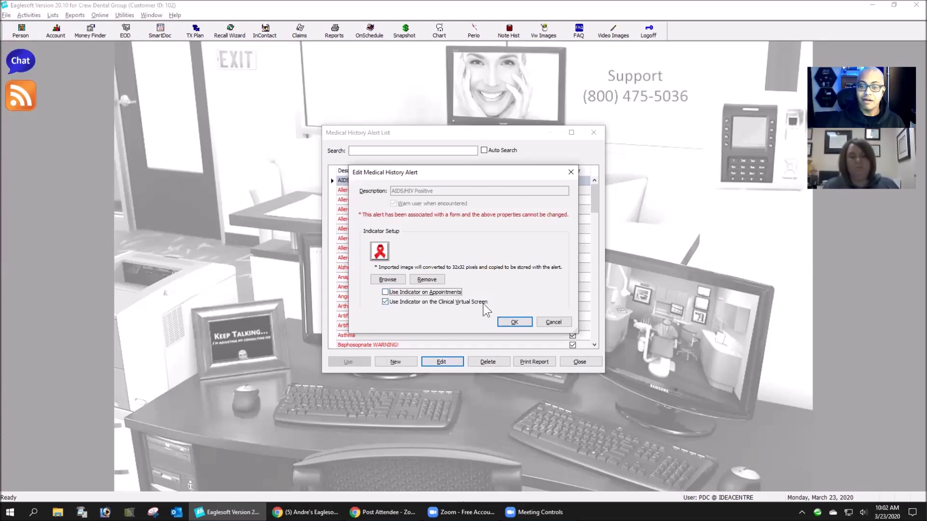
left_click(515, 321)
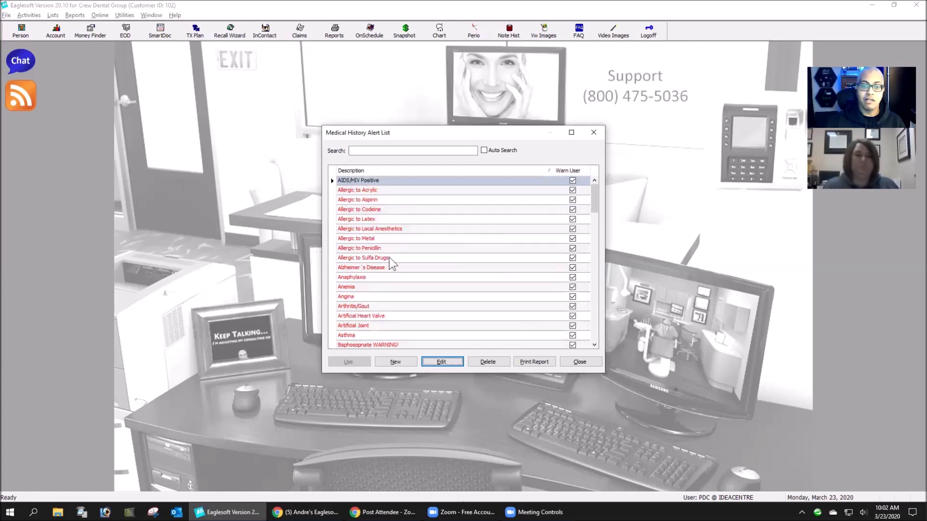
- Review the indicator setup of the Allergic to Latex alert, accept it as is, and browse further through the alert list
left_click(392, 219)
left_click(442, 363)
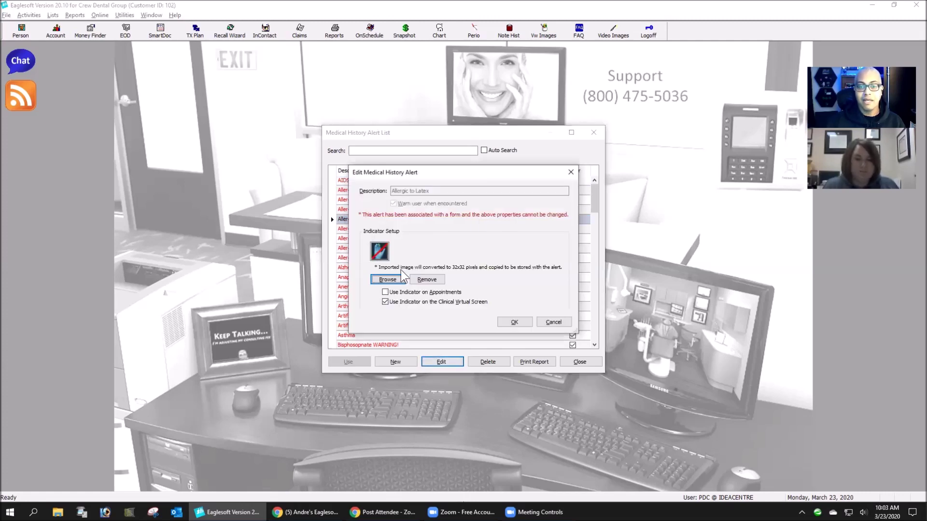
left_click(385, 302)
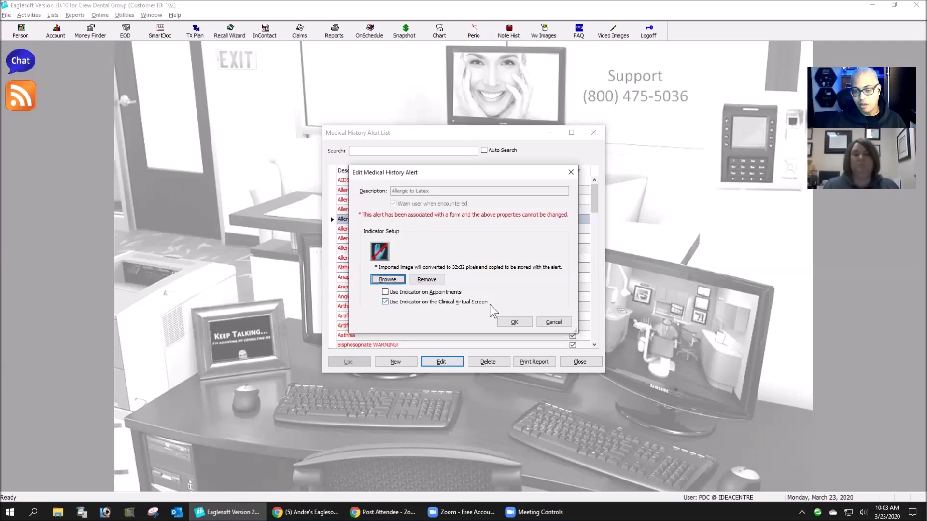
left_click(521, 321)
scroll(416, 292, "down", 15)
scroll(421, 291, "up", 3)
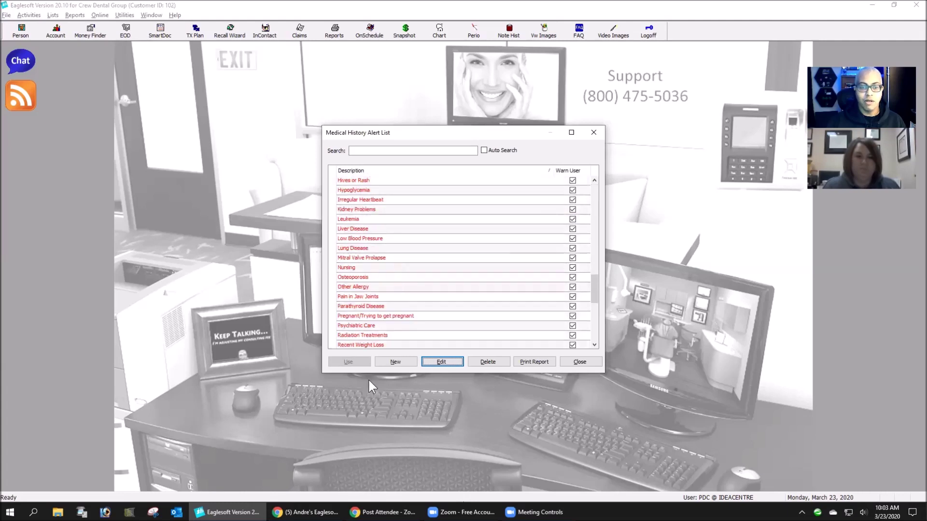
- Try turning on Use Indicator on Appointments for the Pregnant/Trying to get pregnant alert and discard the edit
left_click(376, 319)
left_click(449, 361)
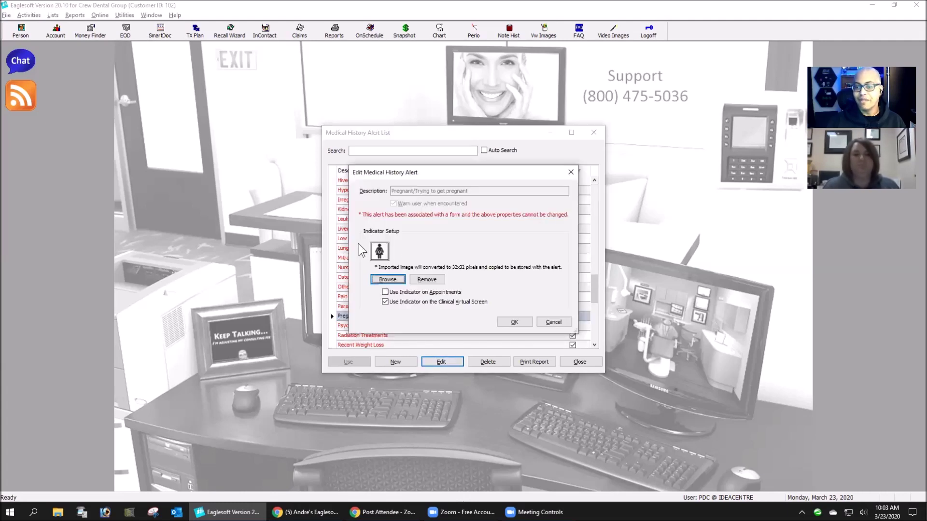
left_click(386, 293)
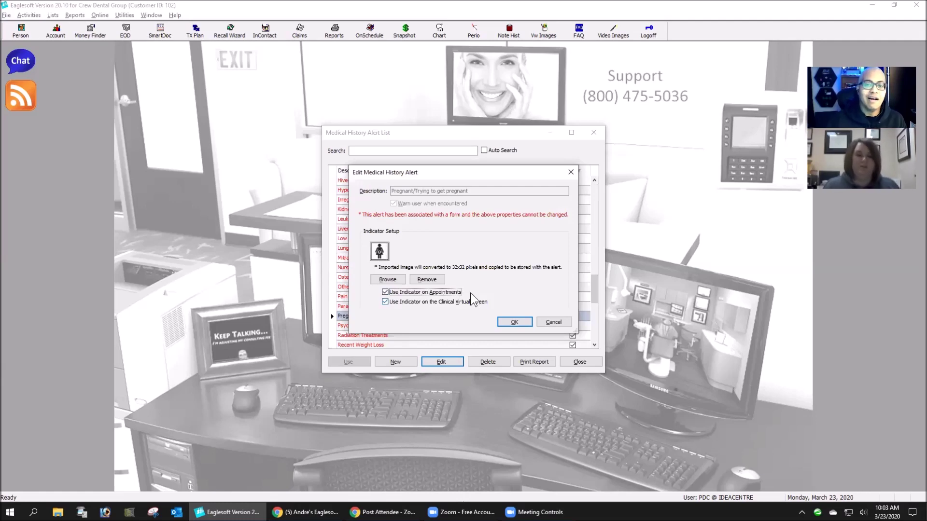
left_click(563, 321)
- Assign the BCP.bmp indicator image to the Taking oral contraceptives alert, enable it on the Clinical Virtual Screen, and save
scroll(431, 299, "down", 6)
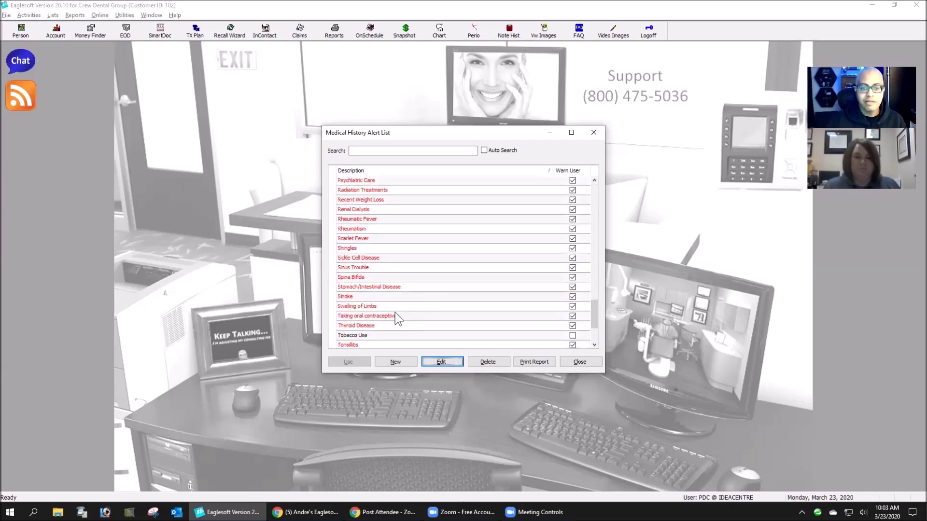
left_click(395, 319)
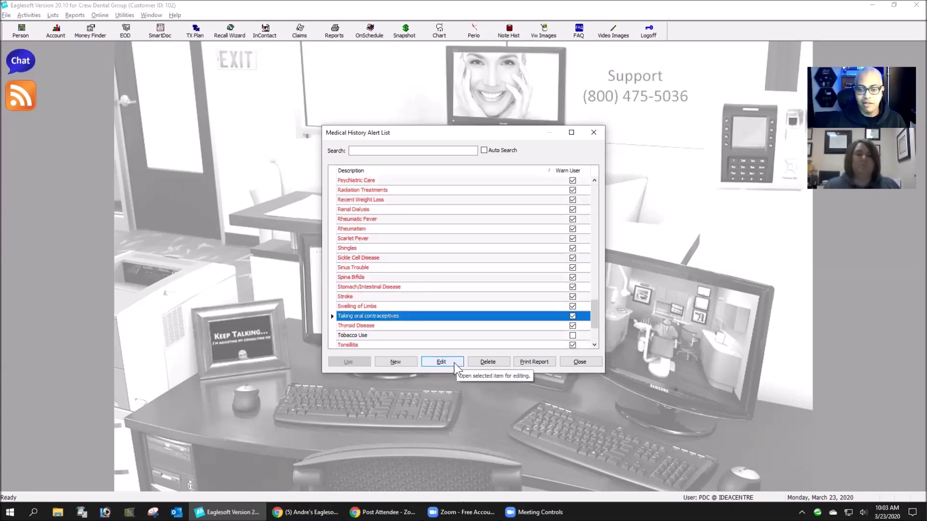
left_click(453, 362)
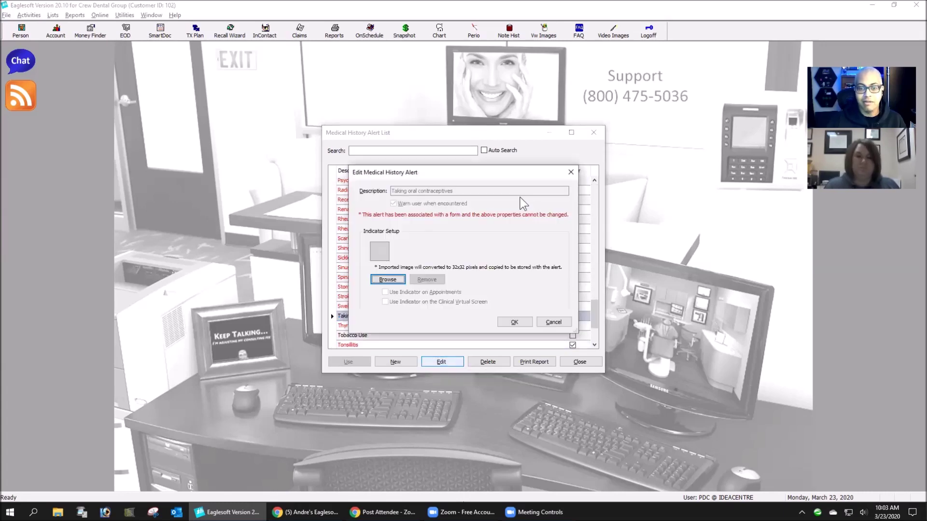
left_click(397, 280)
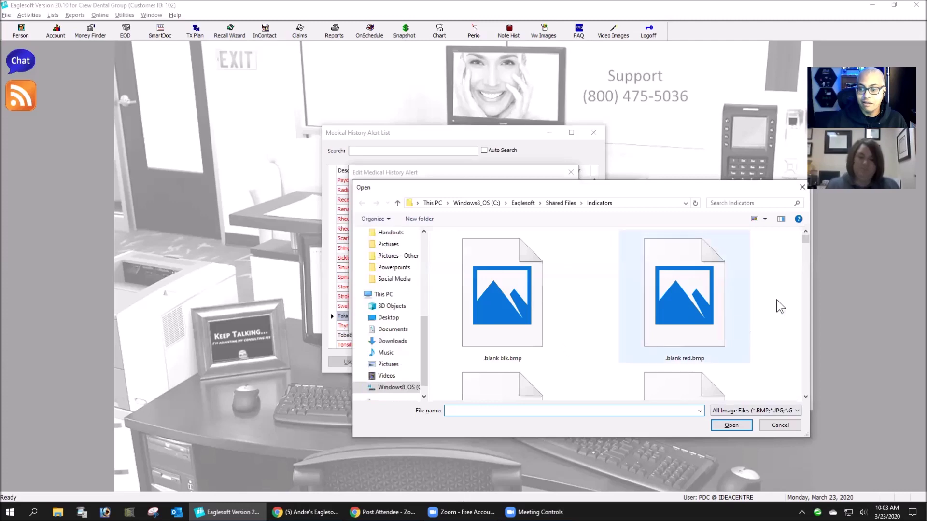
scroll(784, 326, "down", 3)
scroll(772, 329, "up", 1)
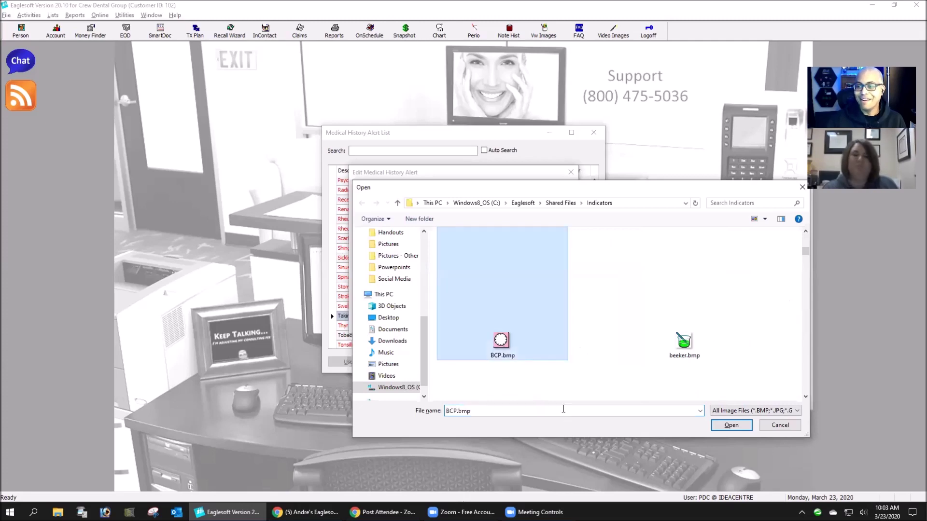
left_click(730, 425)
left_click(384, 302)
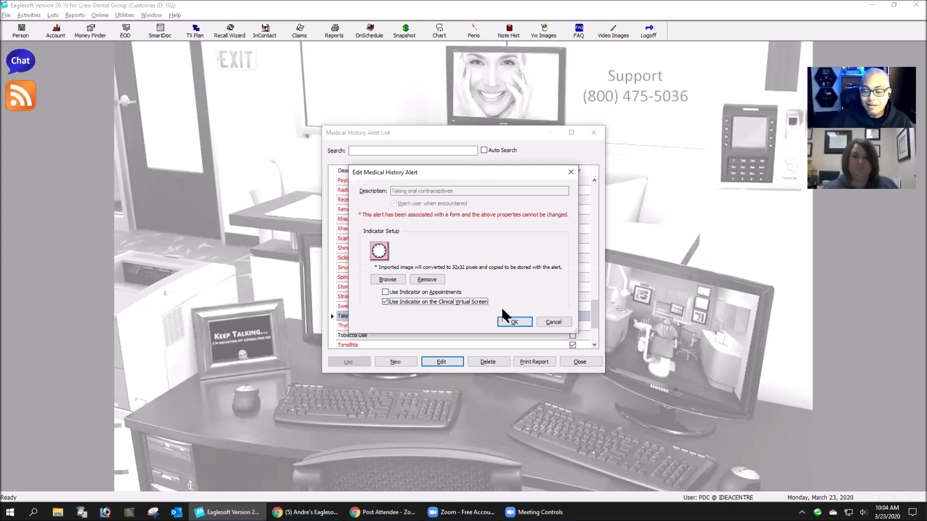
left_click(517, 323)
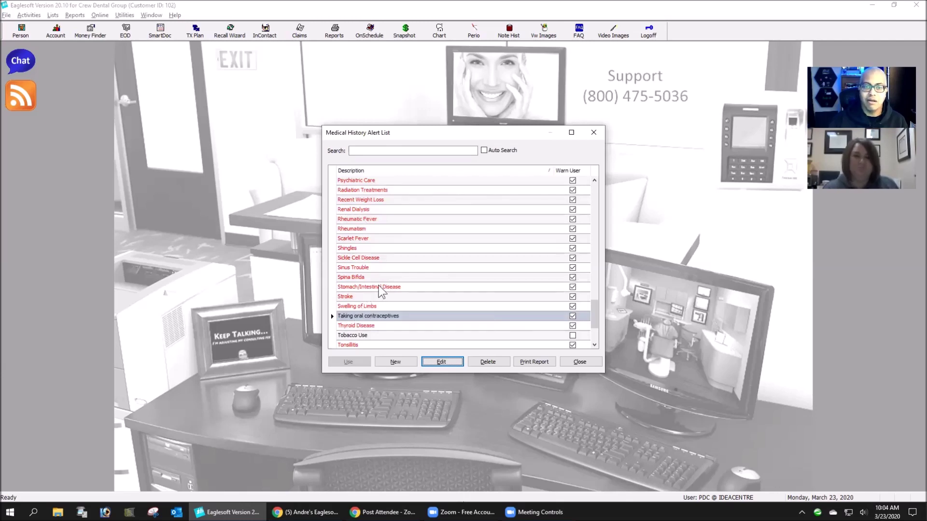
- Review the indicator setup of the Psychiatric Care alert, accept it as is, and close the Medical History Alert List
left_click(363, 182)
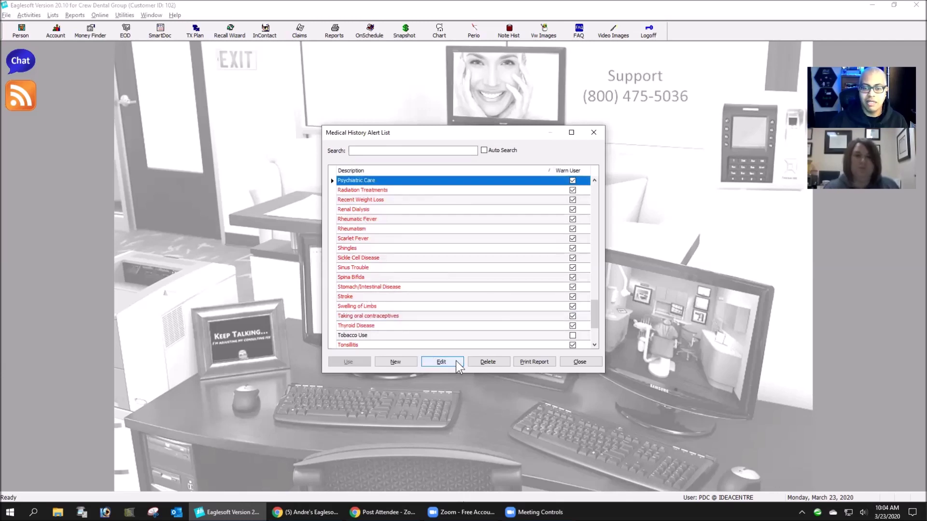
left_click(455, 361)
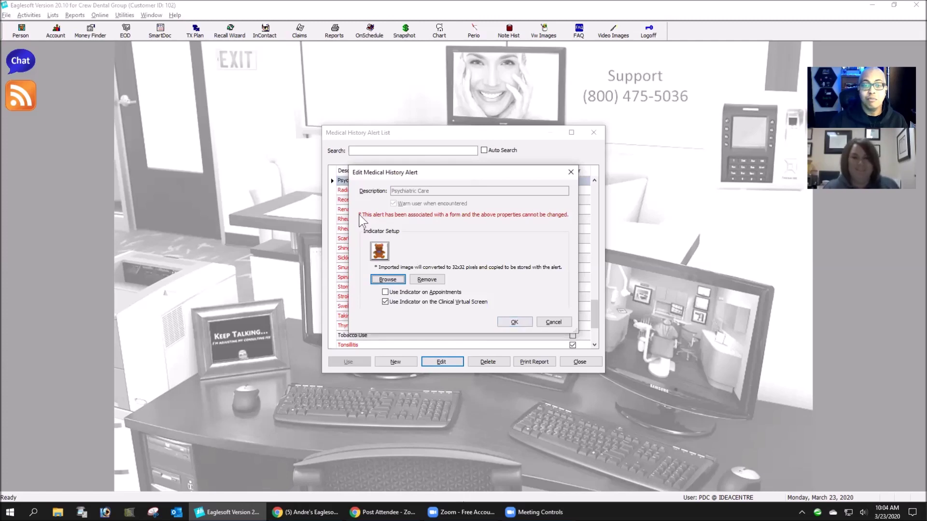
left_click(514, 322)
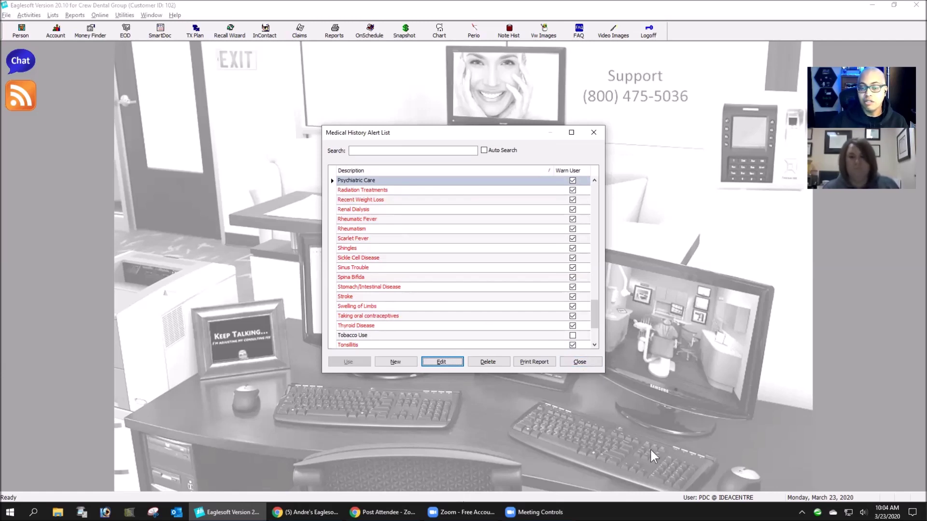
left_click(575, 363)
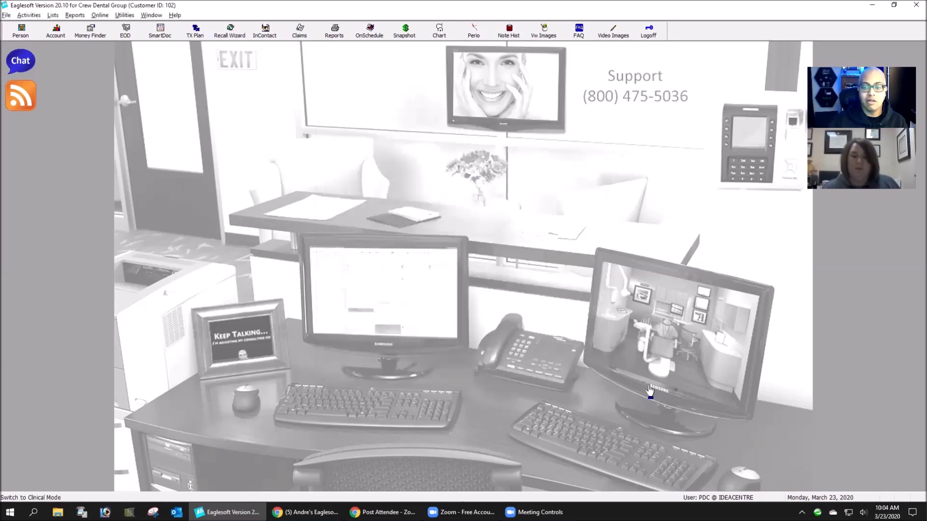
- Open the IntelliCare Reminders list and look through its standard and custom reminders
left_click(52, 15)
left_click(72, 132)
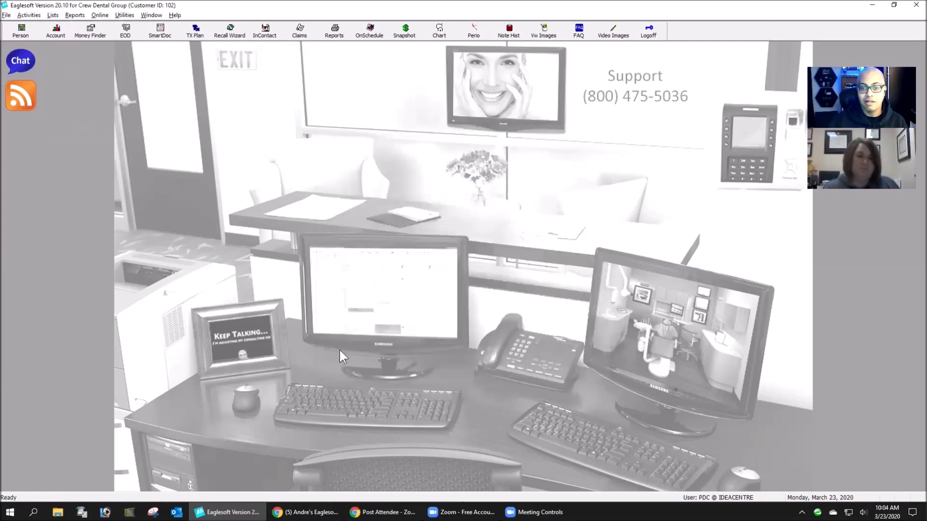
scroll(472, 213, "down", 8)
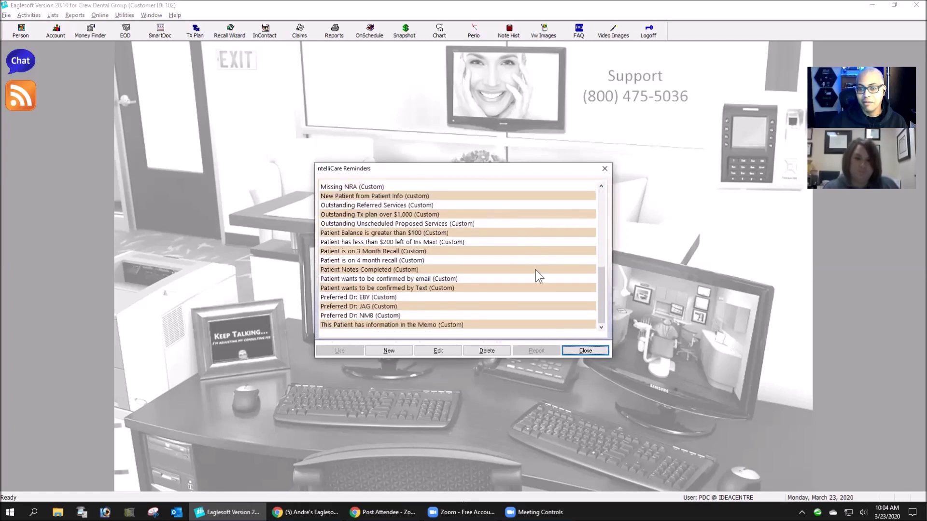
scroll(533, 301, "up", 8)
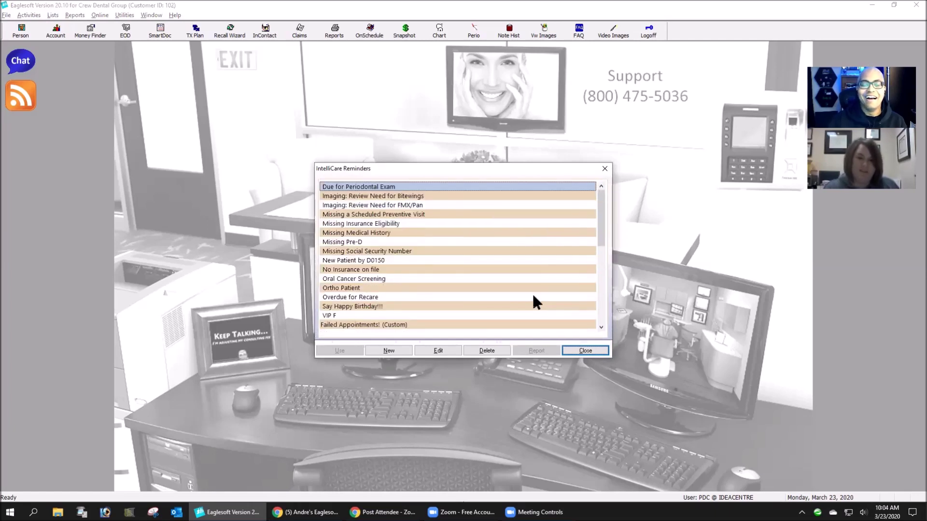
scroll(533, 301, "down", 8)
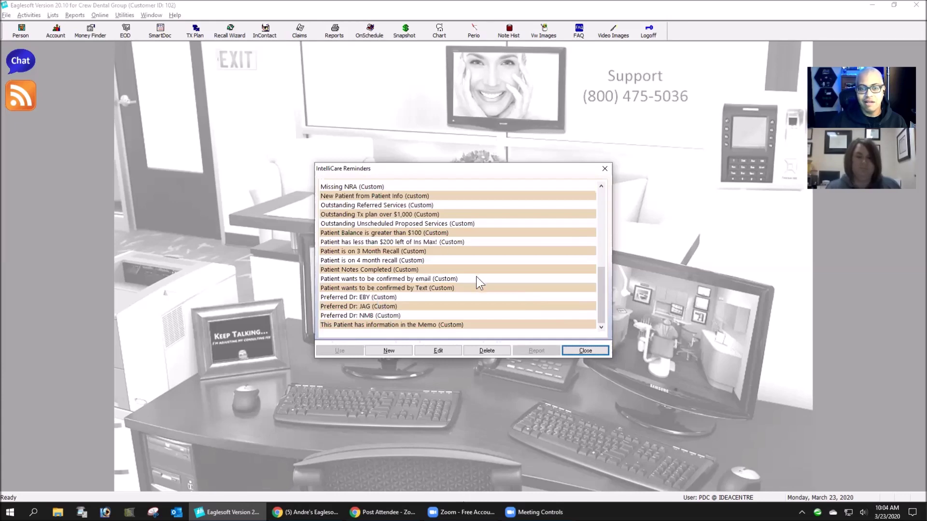
scroll(475, 276, "up", 8)
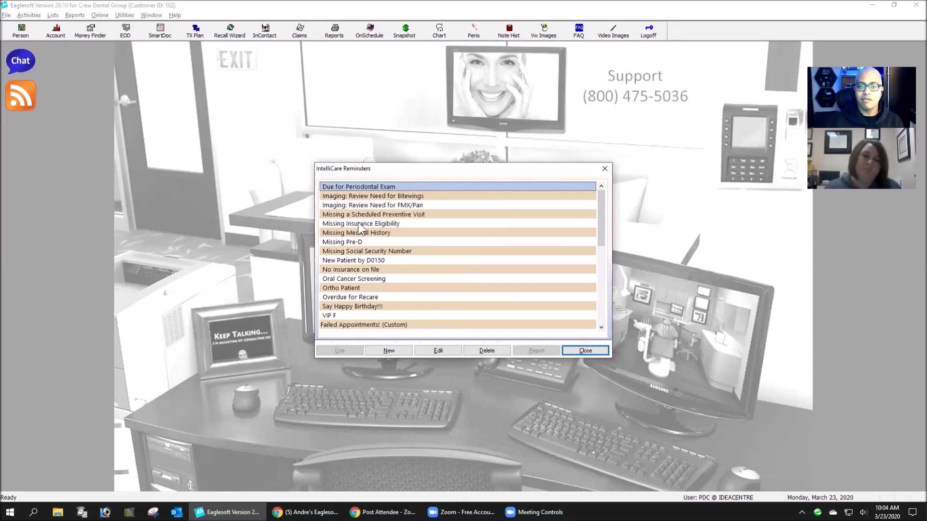
- Review the setup of the Imaging: Review Need for Bitewings reminder, accept it as is, and close the IntelliCare Reminders list
left_click(408, 197)
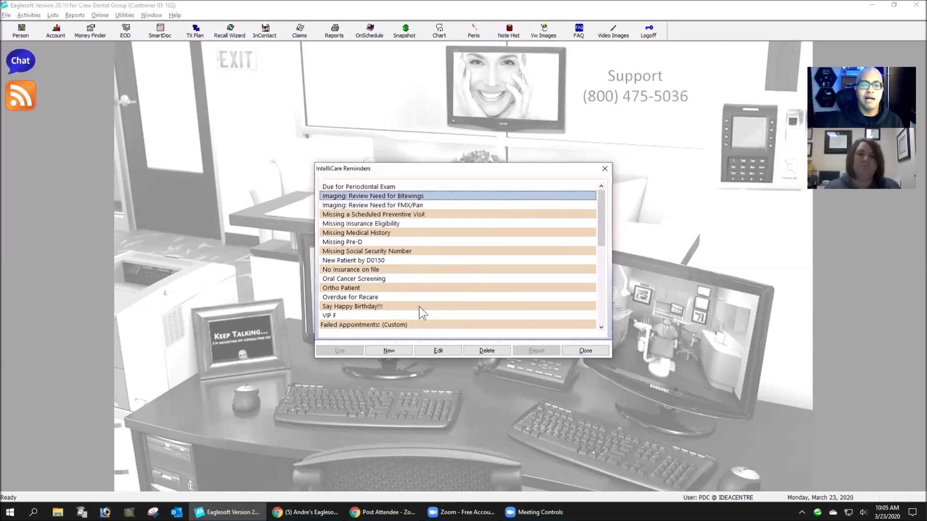
left_click(454, 349)
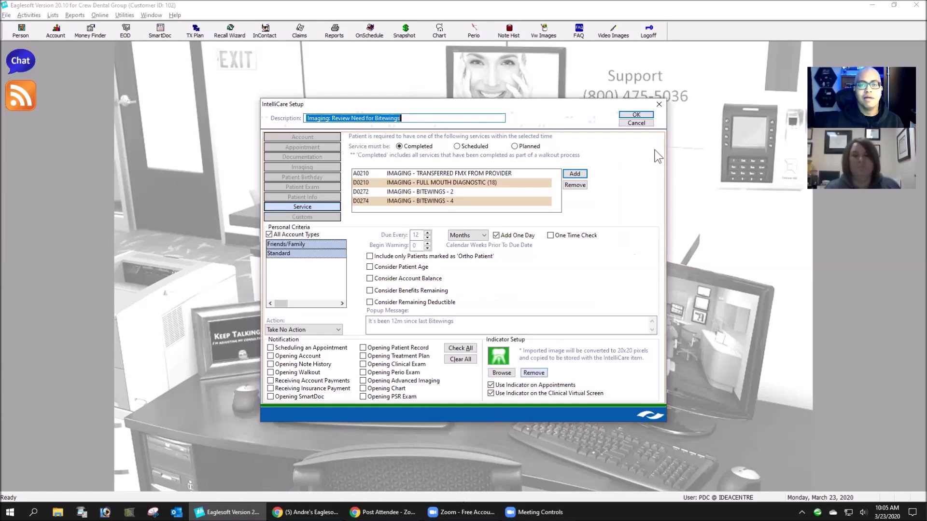
left_click(636, 115)
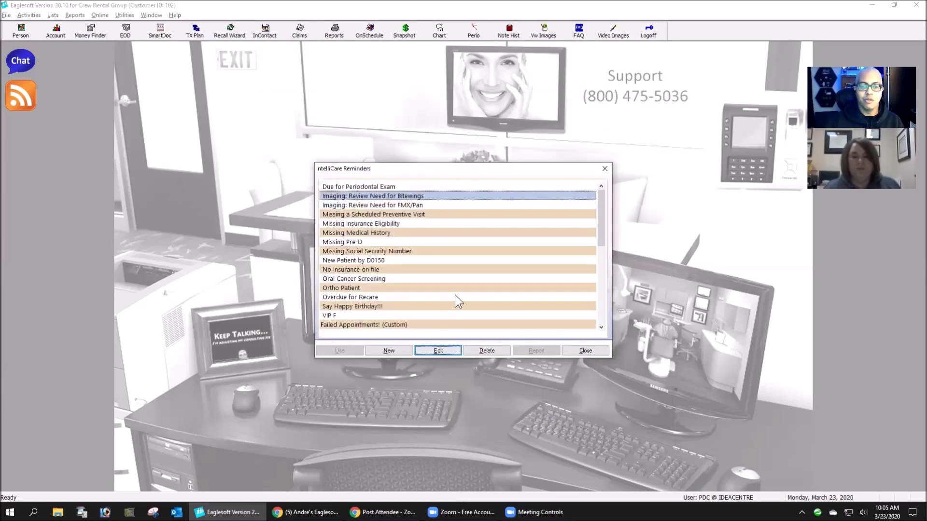
scroll(454, 296, "down", 1)
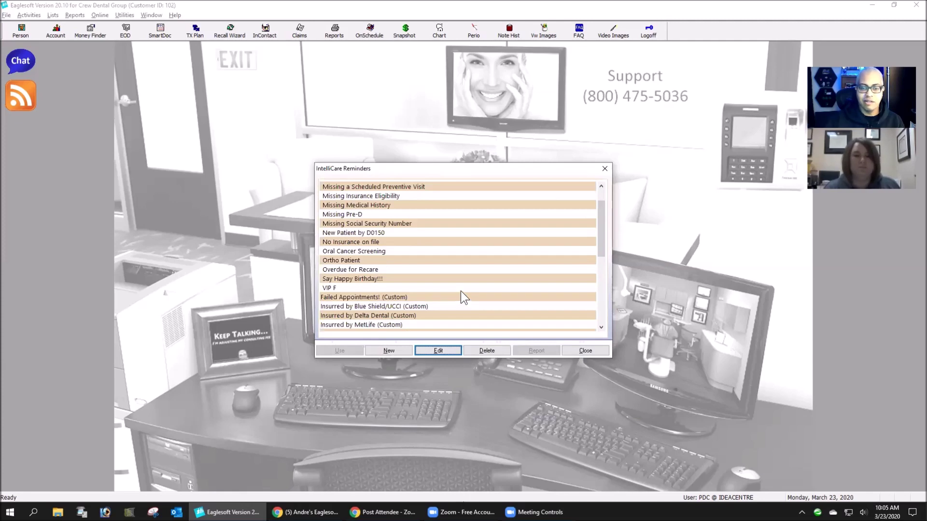
scroll(502, 283, "down", 6)
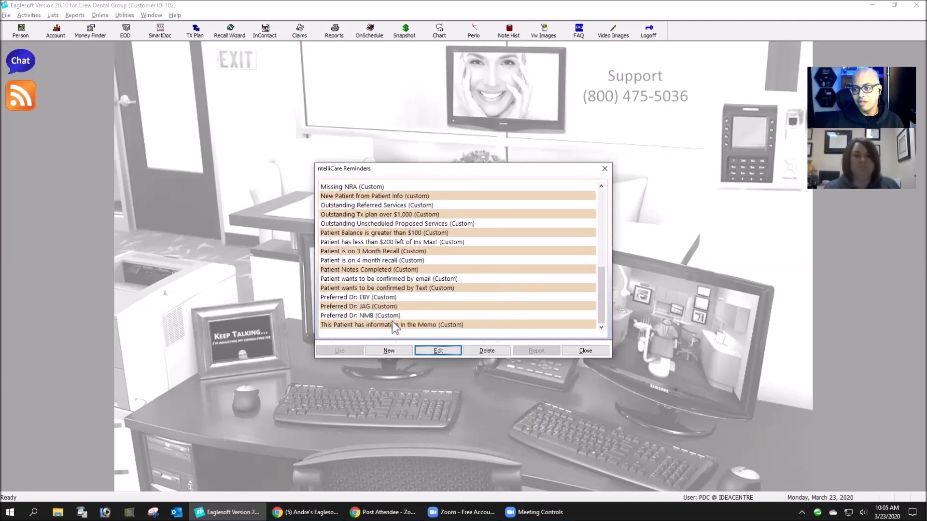
scroll(480, 276, "up", 7)
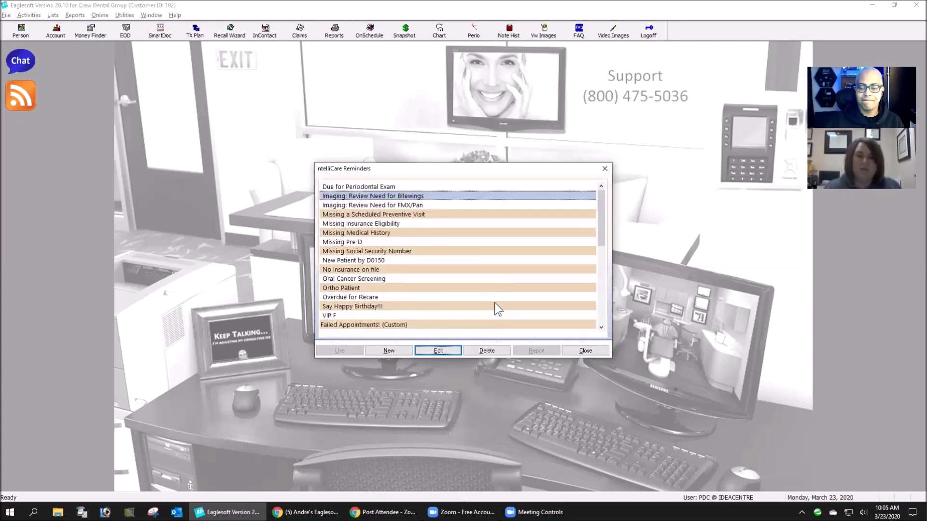
left_click(584, 351)
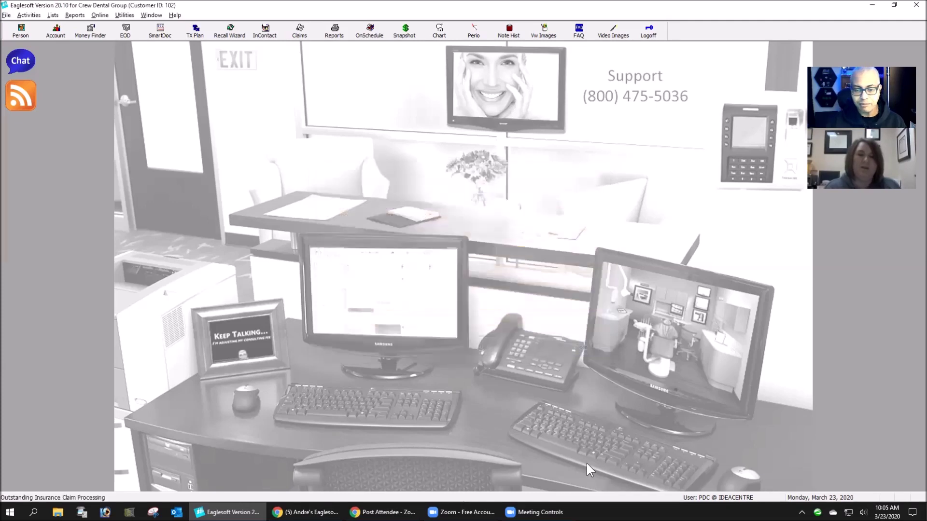